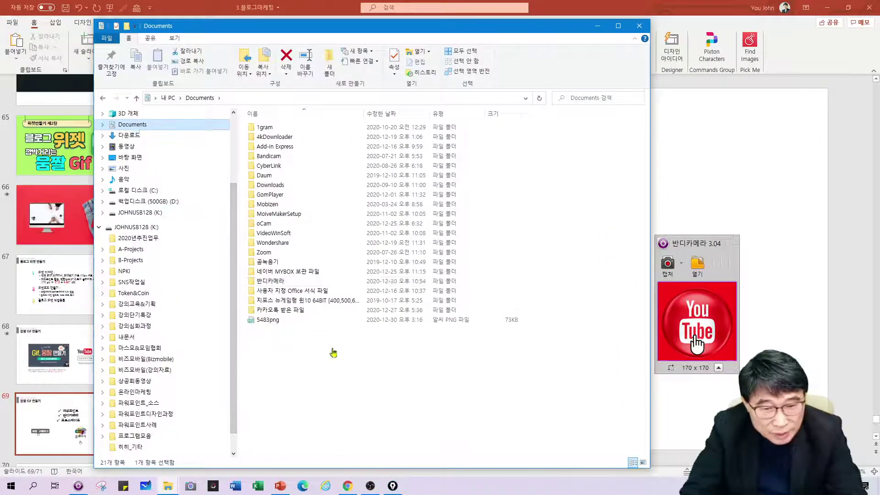
Step: Open the 반디카메라 folder in Documents to check the saved YouTube capture, then return to the slide in PowerPoint
{"action": "left_click", "coordinate": [273, 284]}
{"action": "double_click", "coordinate": [273, 284]}
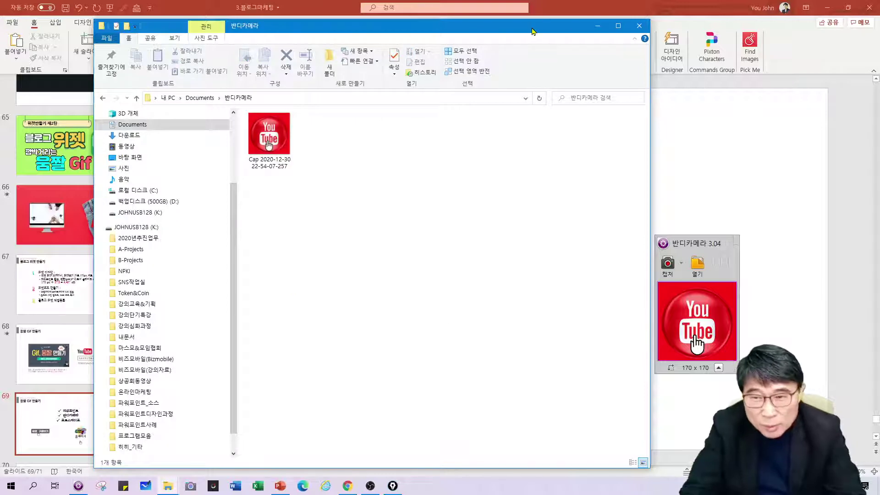
{"action": "left_click_drag", "start_coordinate": [533, 28], "coordinate": [417, 23]}
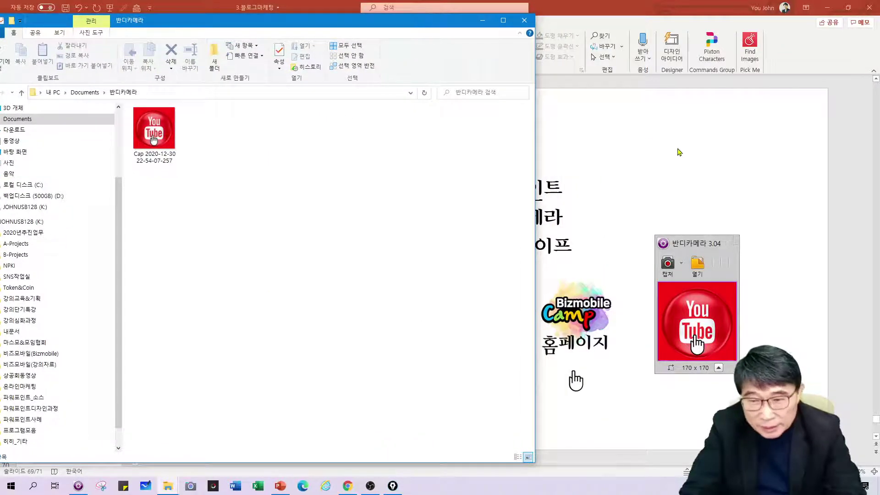
{"action": "left_click", "coordinate": [674, 159]}
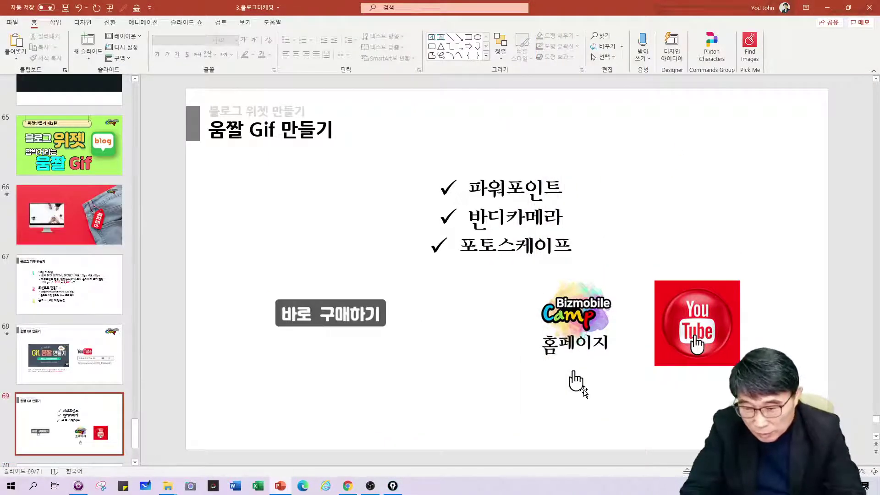
Step: Place the loose hand icon on the Bizmobile Camp logo and move the other hand icon off the YouTube image to the empty area below
{"action": "left_click_drag", "start_coordinate": [581, 388], "coordinate": [582, 341]}
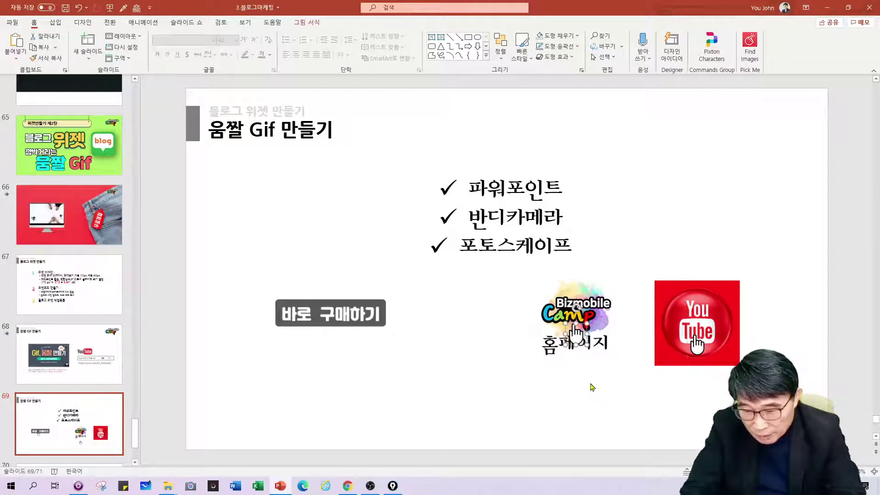
{"action": "left_click", "coordinate": [585, 400]}
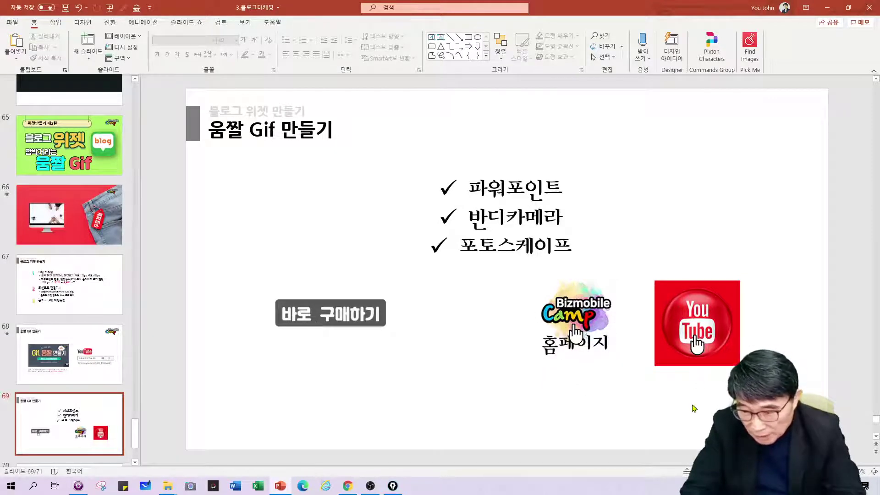
{"action": "left_click", "coordinate": [696, 350]}
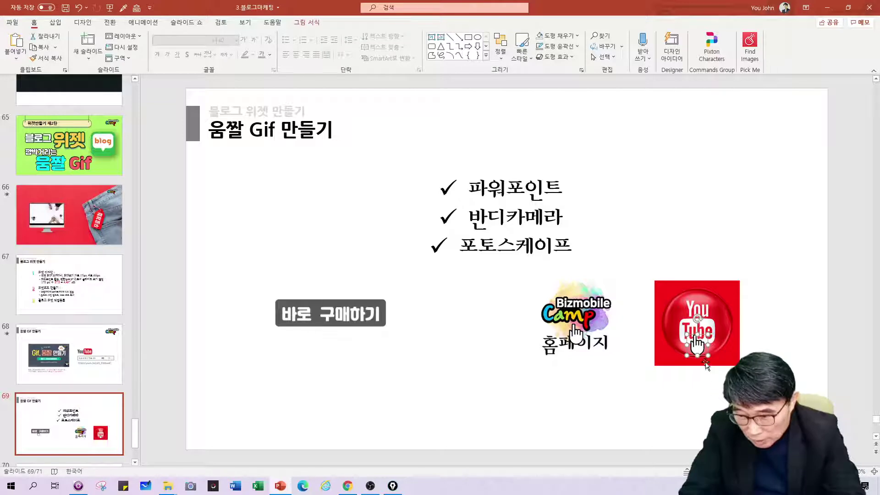
{"action": "left_click_drag", "start_coordinate": [697, 343], "coordinate": [631, 401]}
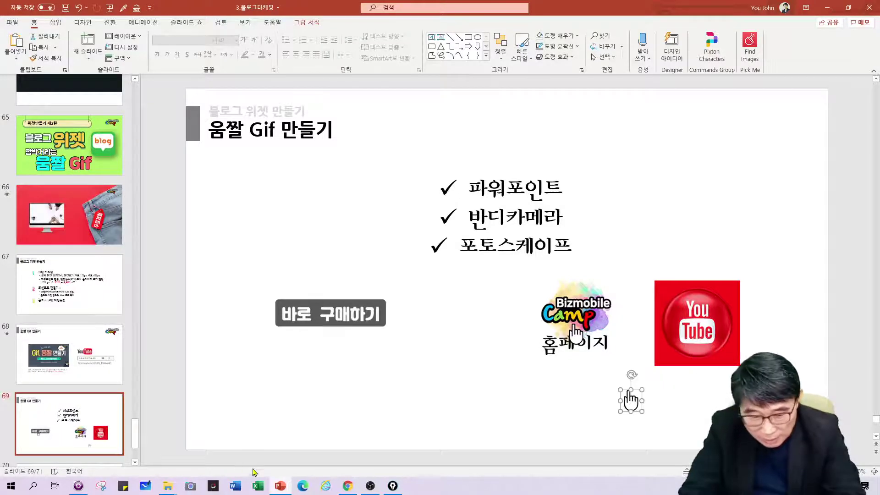
Step: Switch to 반디카메라, capture the YouTube image without the hand at 170 x 170, and check the file in the capture folder
{"action": "mouse_move", "coordinate": [84, 490]}
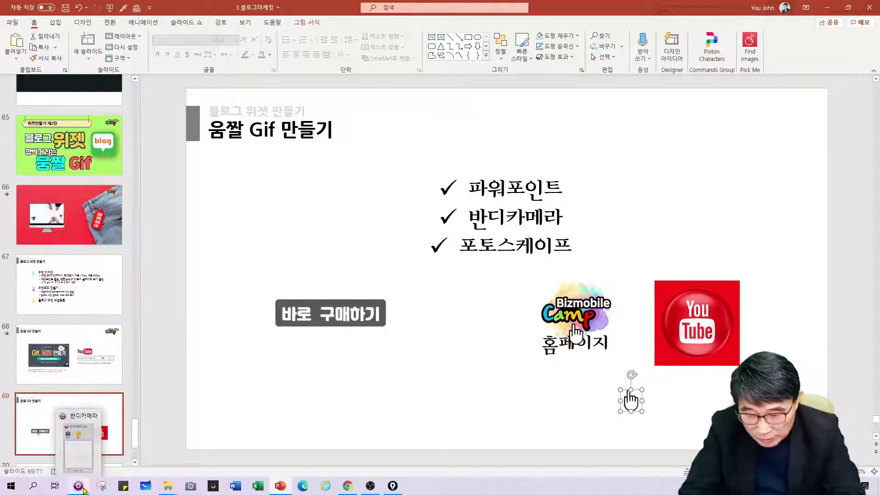
{"action": "left_click", "coordinate": [78, 440]}
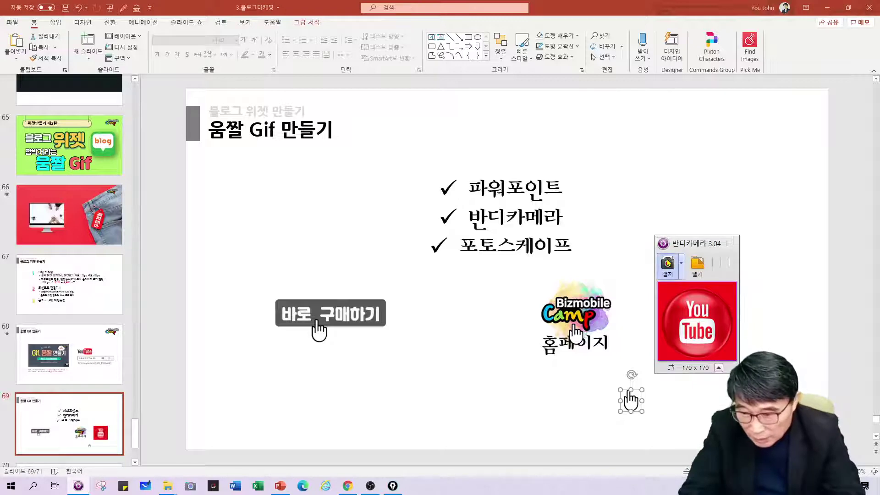
{"action": "mouse_move", "coordinate": [175, 489]}
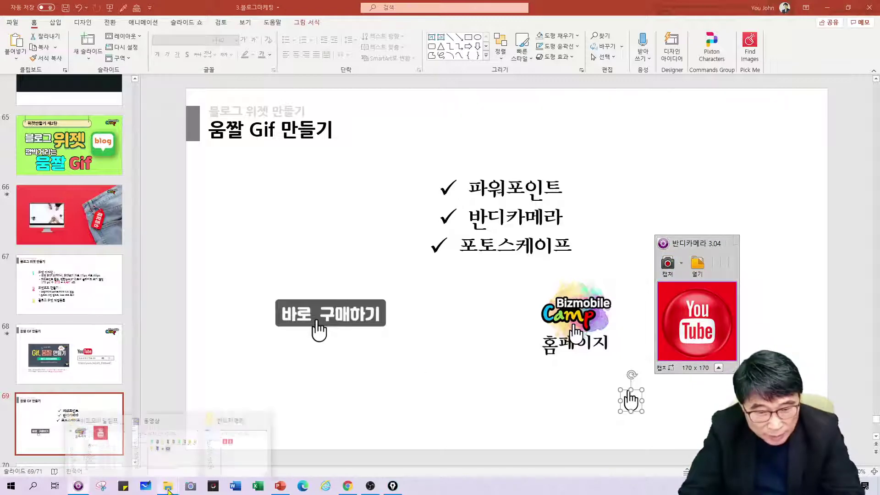
{"action": "left_click", "coordinate": [237, 443]}
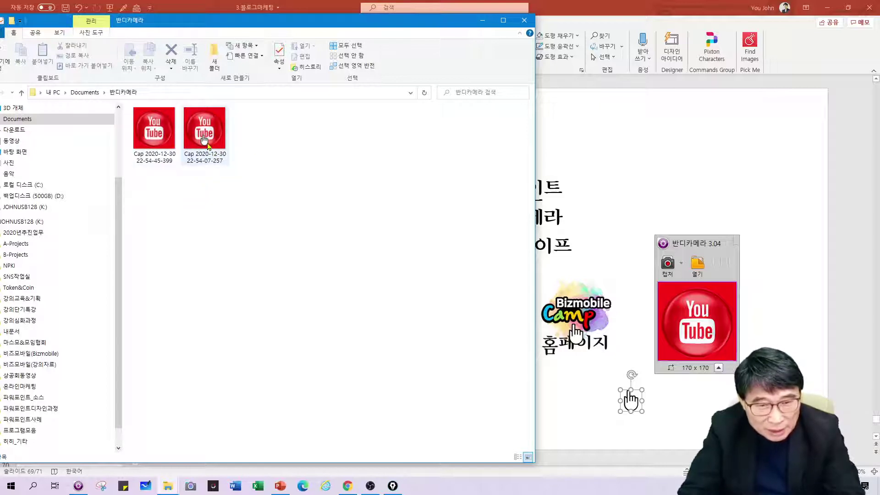
{"action": "left_click", "coordinate": [683, 149]}
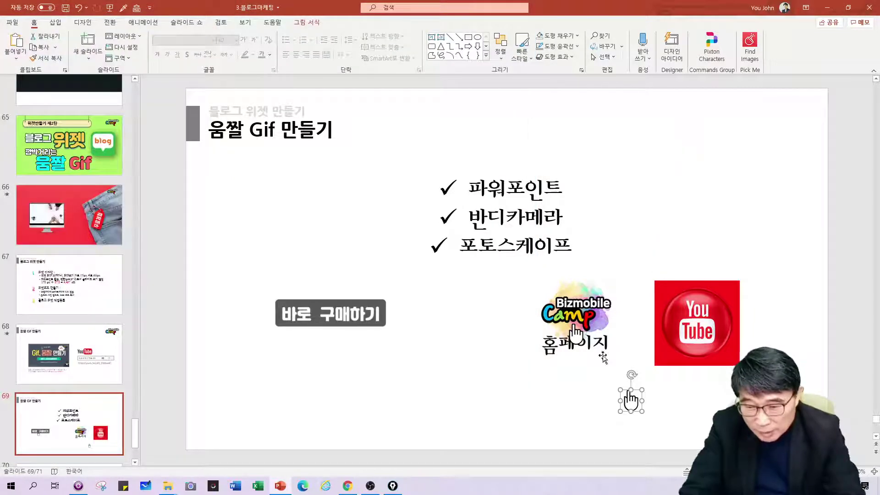
Step: Put the hand icon back on the YouTube image and use 반디카메라 to capture the Bizmobile Camp logo with its hand icon
{"action": "left_click_drag", "start_coordinate": [632, 399], "coordinate": [703, 340]}
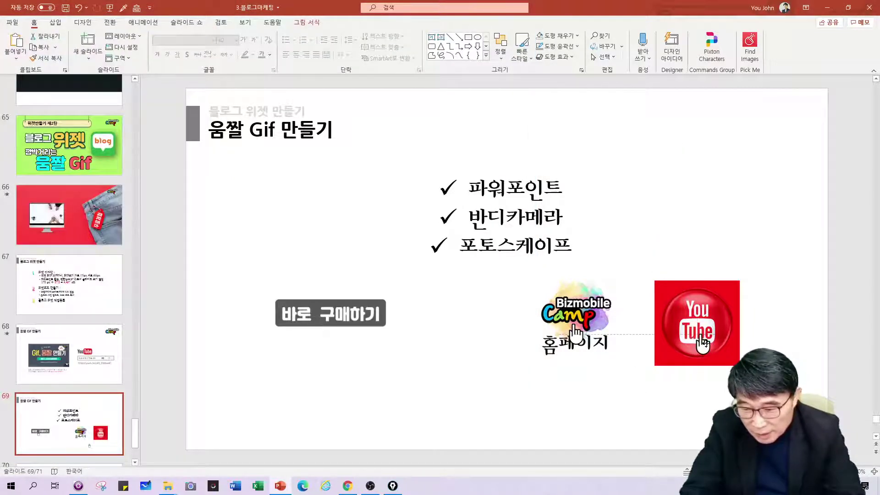
{"action": "left_click", "coordinate": [82, 487]}
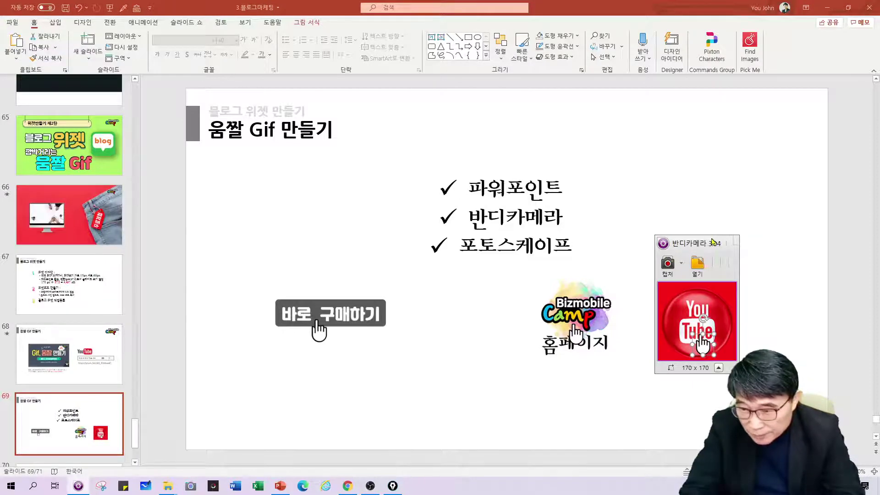
{"action": "left_click_drag", "start_coordinate": [714, 241], "coordinate": [592, 243]}
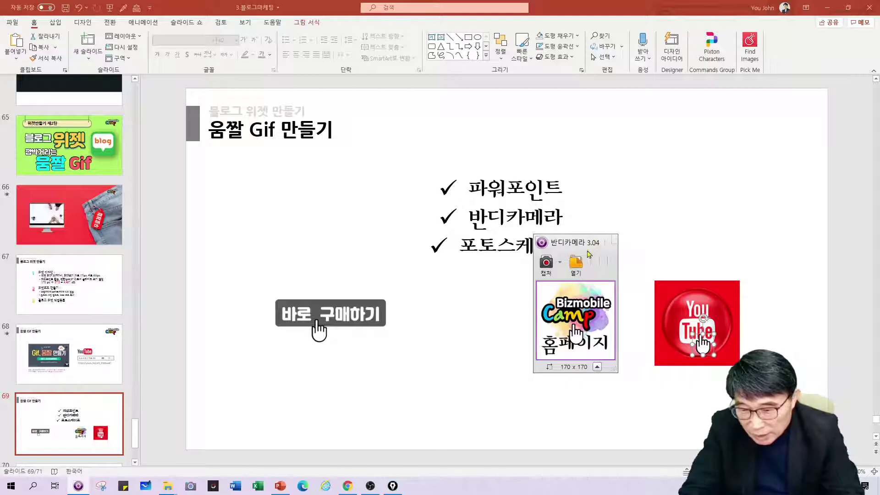
{"action": "left_click", "coordinate": [546, 262]}
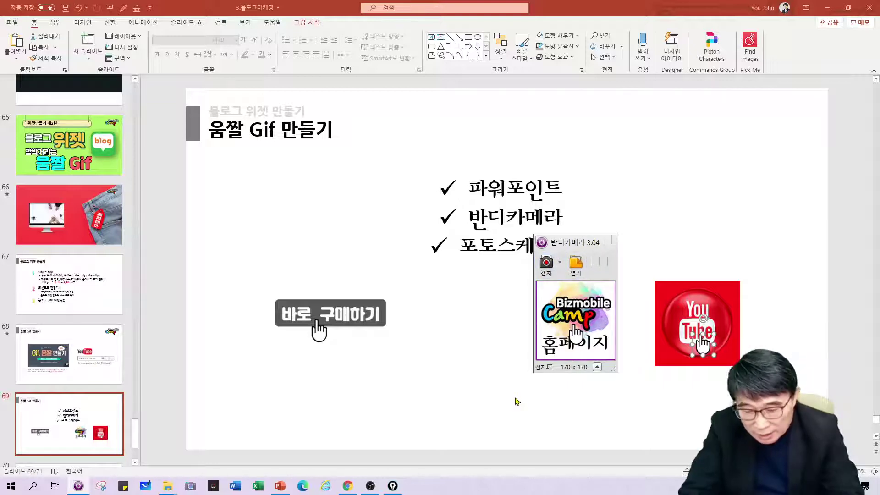
Step: Move the hand icon below the Bizmobile Camp logo, capture the logo without it in 반디카메라, and check the capture folder
{"action": "left_click", "coordinate": [532, 411]}
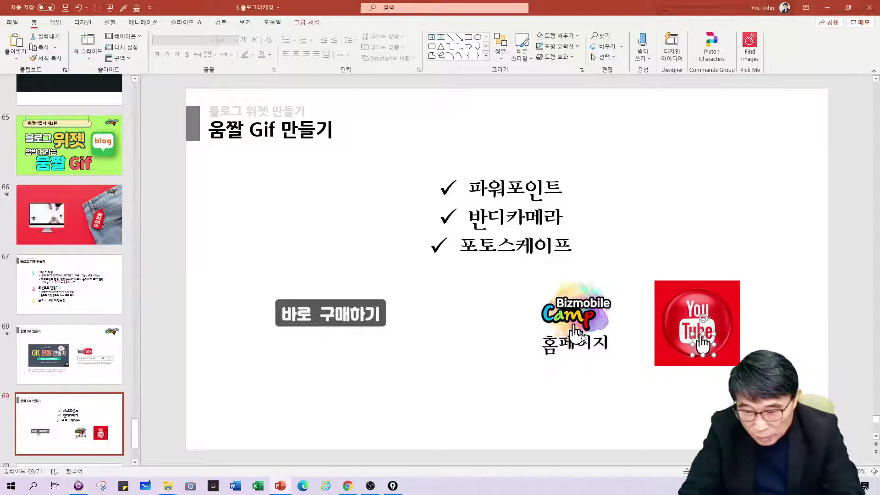
{"action": "left_click_drag", "start_coordinate": [579, 338], "coordinate": [593, 397]}
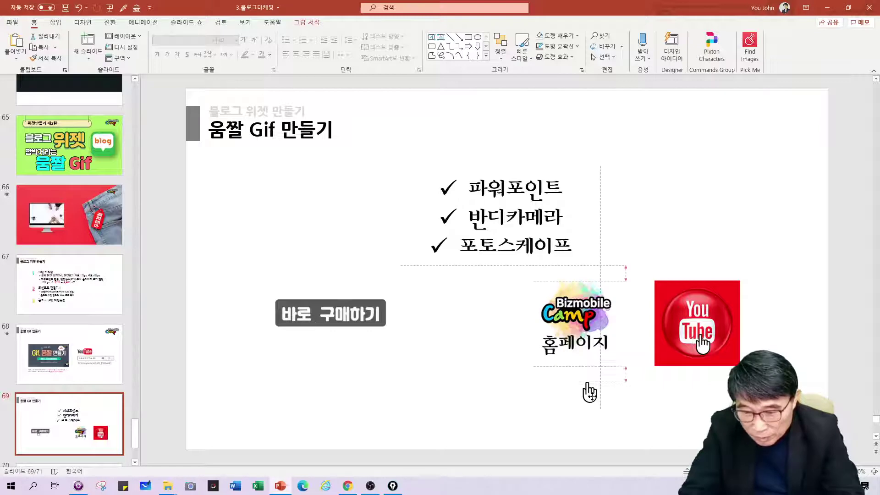
{"action": "left_click", "coordinate": [78, 486]}
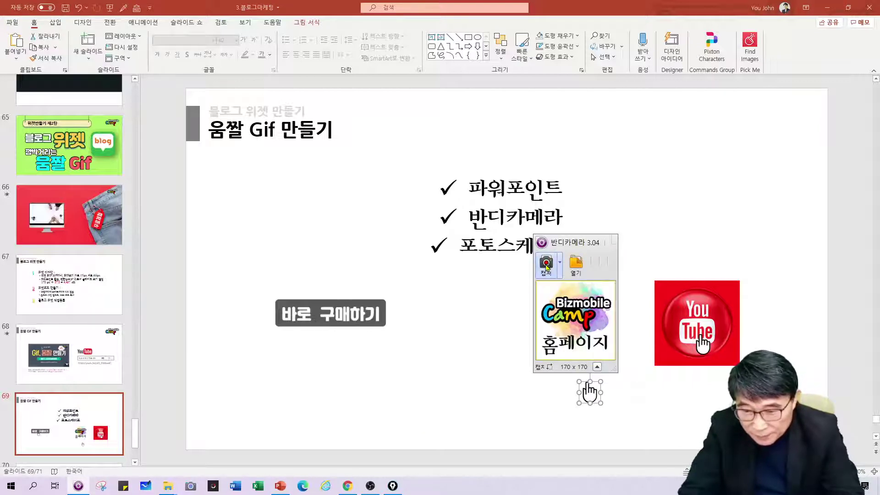
{"action": "mouse_move", "coordinate": [170, 489]}
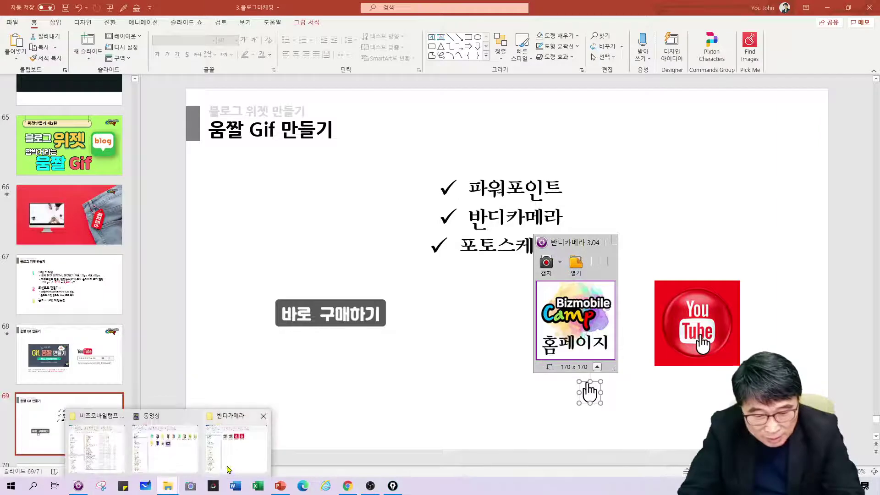
{"action": "left_click", "coordinate": [243, 454]}
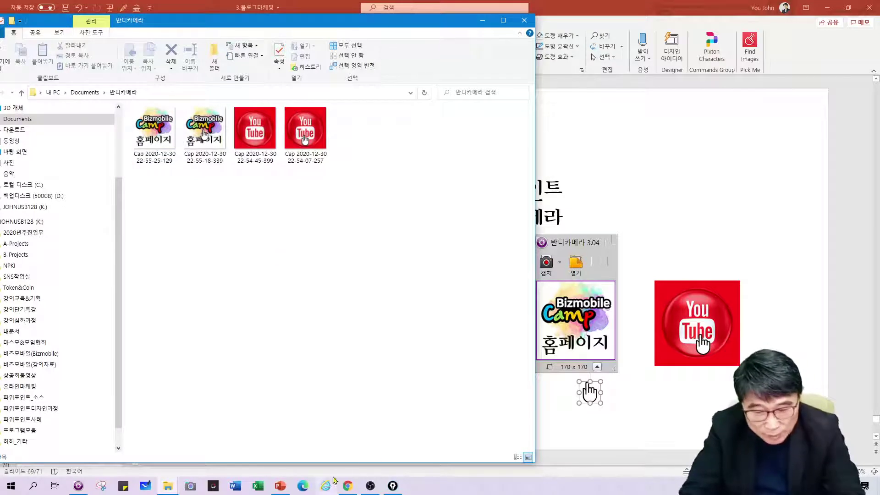
Step: Switch to PhotoScape X, shrink its window from full screen, and open the GIF animation editor
{"action": "key", "text": "ctrl"}
{"action": "left_click", "coordinate": [216, 492]}
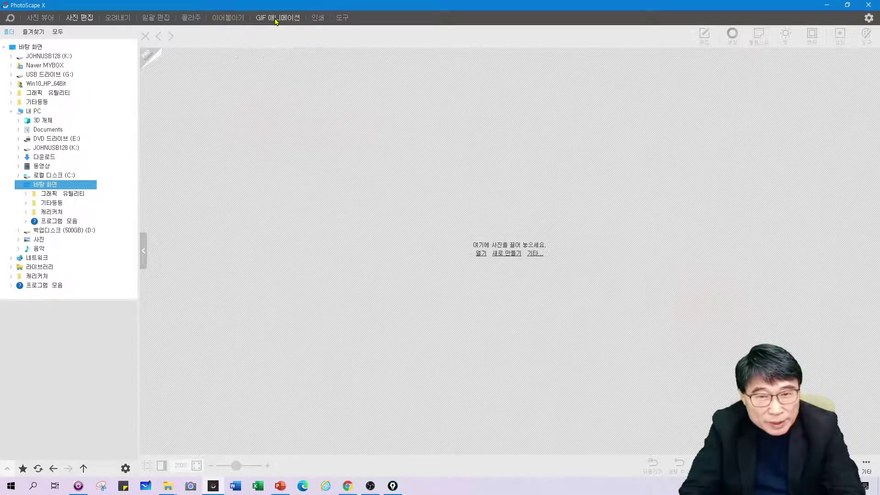
{"action": "left_click", "coordinate": [856, 5]}
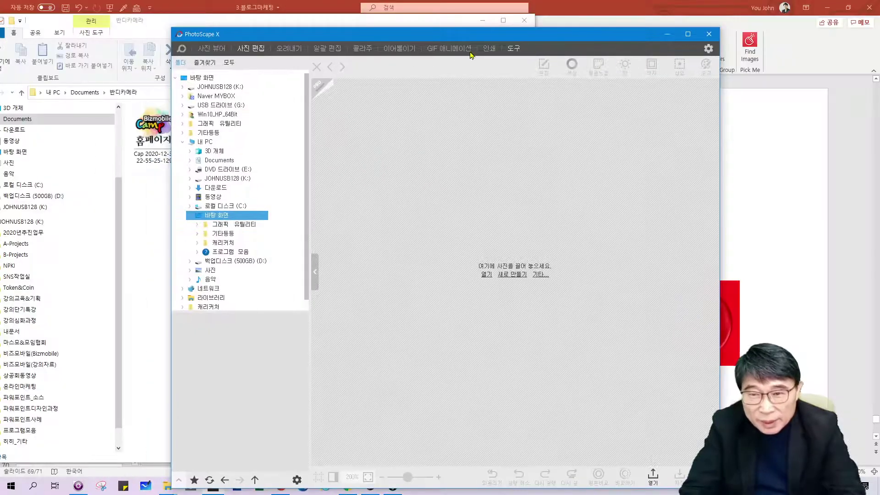
{"action": "left_click", "coordinate": [454, 48]}
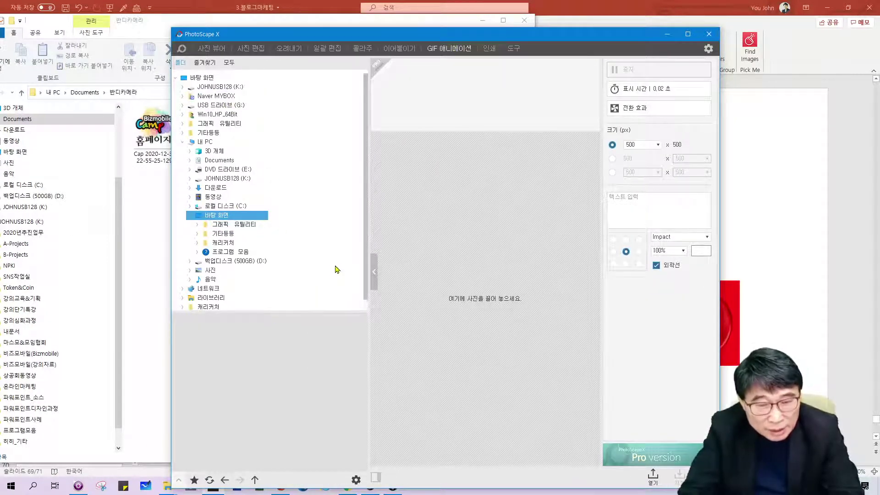
Step: Add the two Bizmobile Camp captures from the 반디카메라 folder in Documents as frames of the GIF animation
{"action": "left_click", "coordinate": [243, 162]}
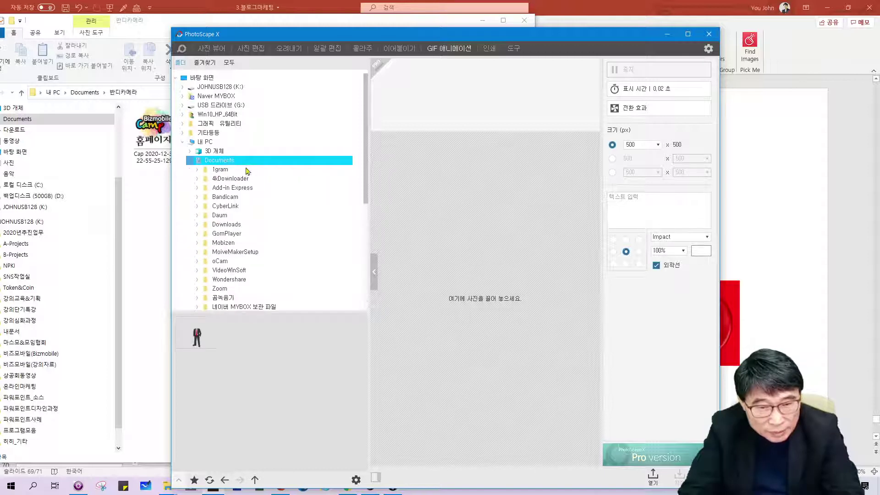
{"action": "scroll", "coordinate": [271, 296], "scroll_direction": "down", "scroll_amount": 1}
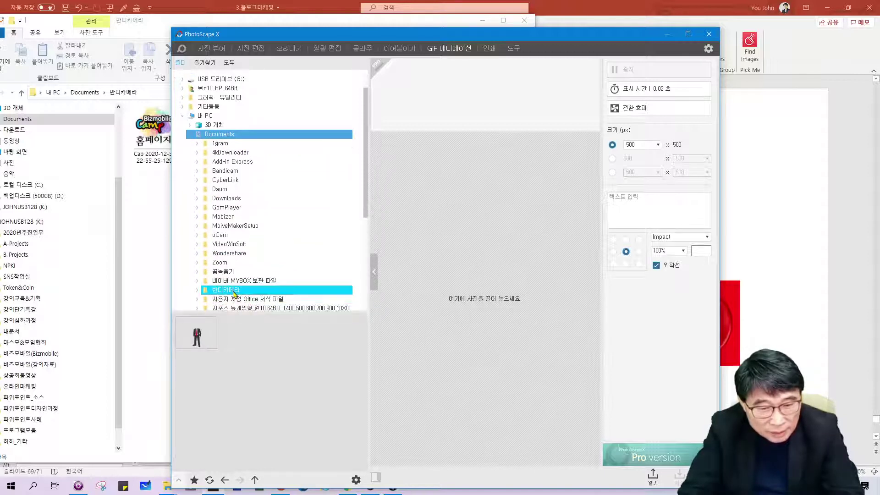
{"action": "left_click", "coordinate": [234, 293]}
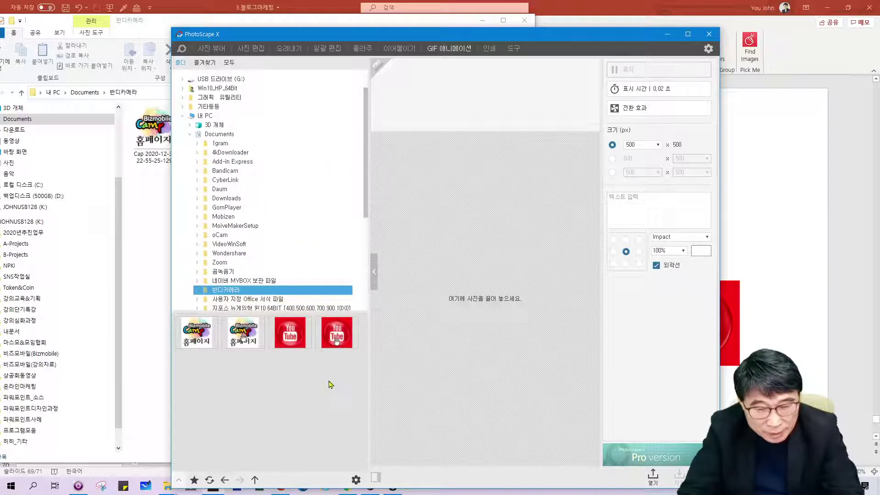
{"action": "left_click", "coordinate": [198, 336]}
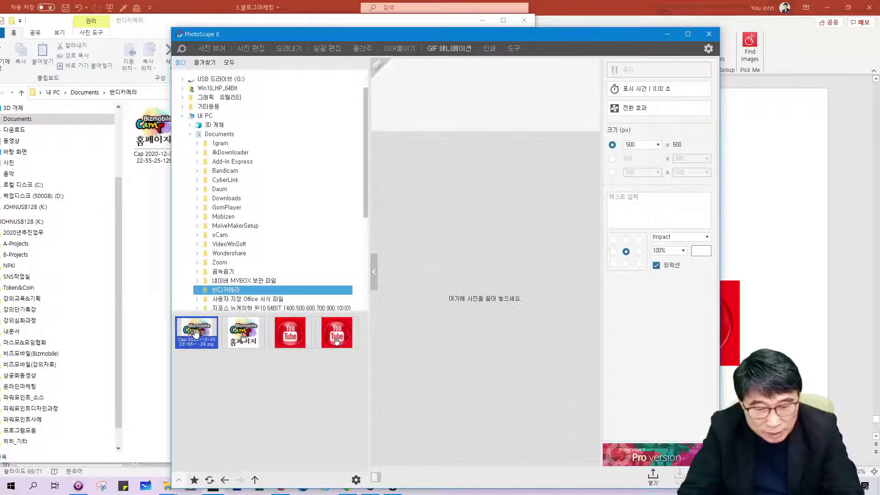
{"action": "left_click_drag", "start_coordinate": [242, 333], "coordinate": [419, 82]}
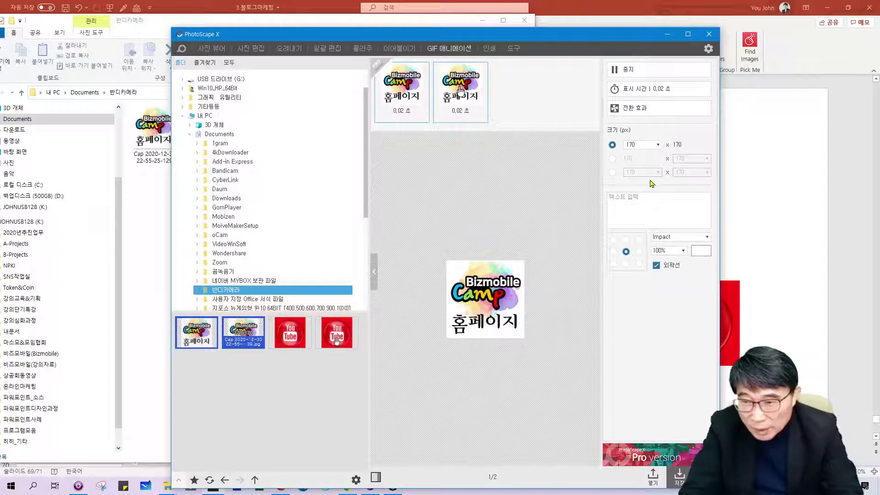
Step: Set the display time to 0.5 seconds and apply it to all frames
{"action": "left_click", "coordinate": [673, 92]}
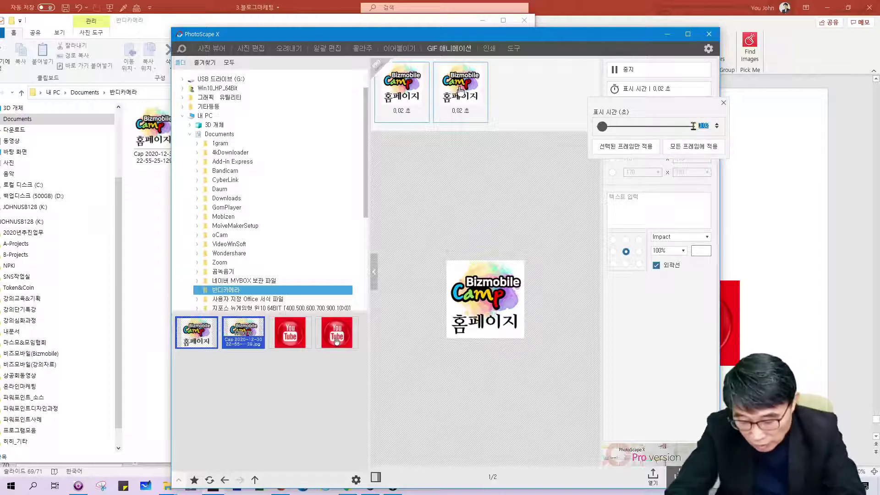
{"action": "type", "text": "0.5"}
{"action": "key", "text": "Return"}
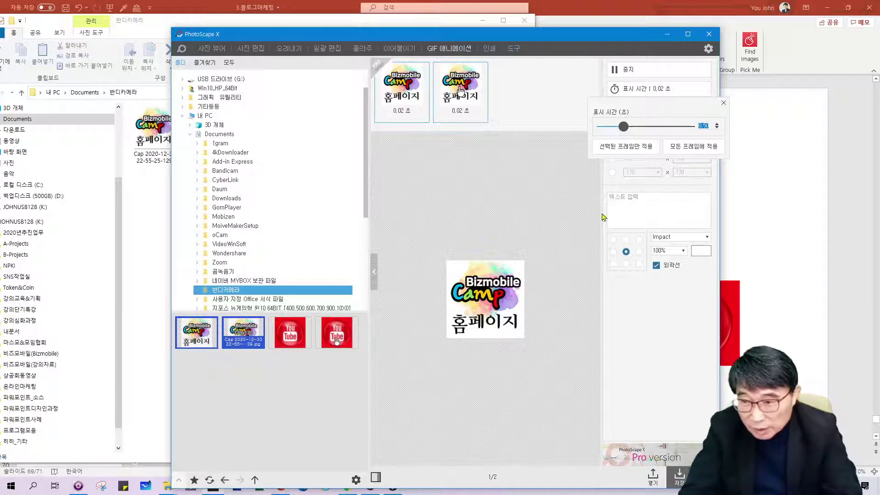
{"action": "left_click", "coordinate": [699, 151]}
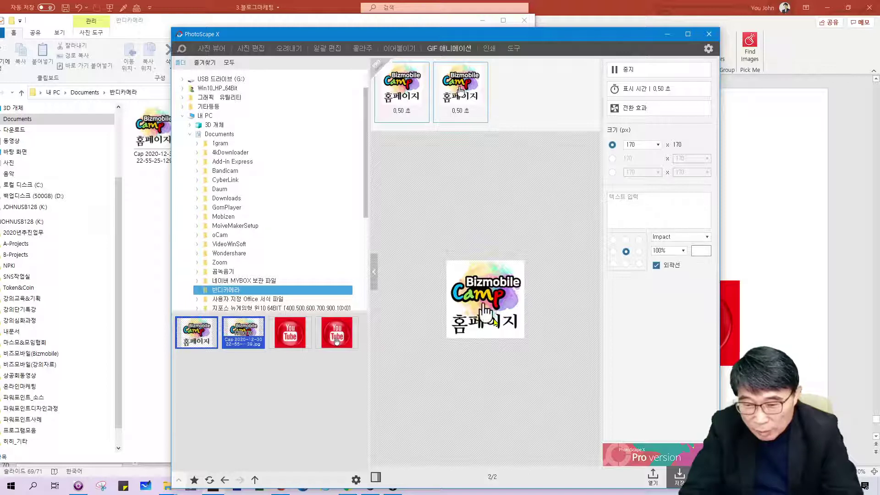
Step: Set the display time to 1 second and apply it to all frames of the Bizmobile Camp animation
{"action": "left_click", "coordinate": [672, 100]}
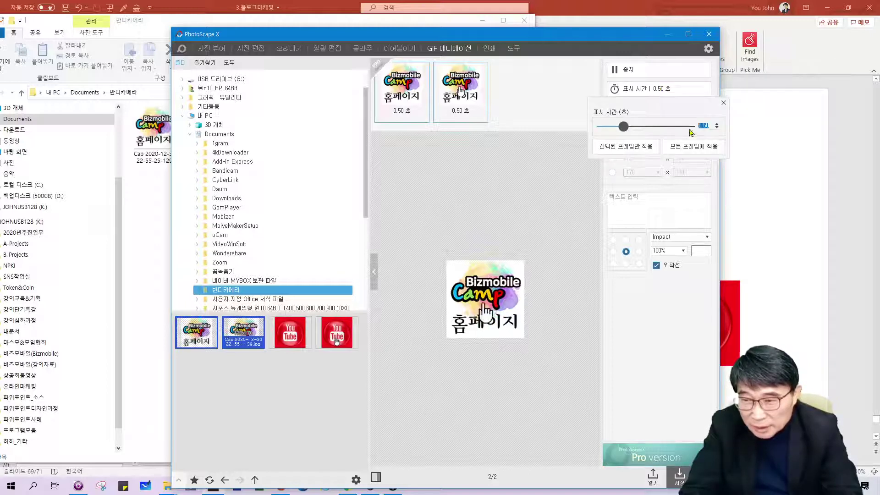
{"action": "type", "text": "1"}
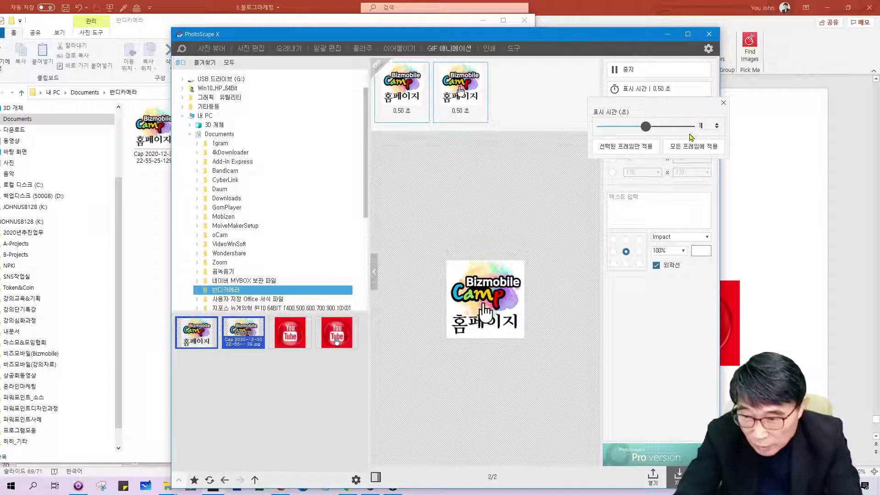
{"action": "key", "text": "Return"}
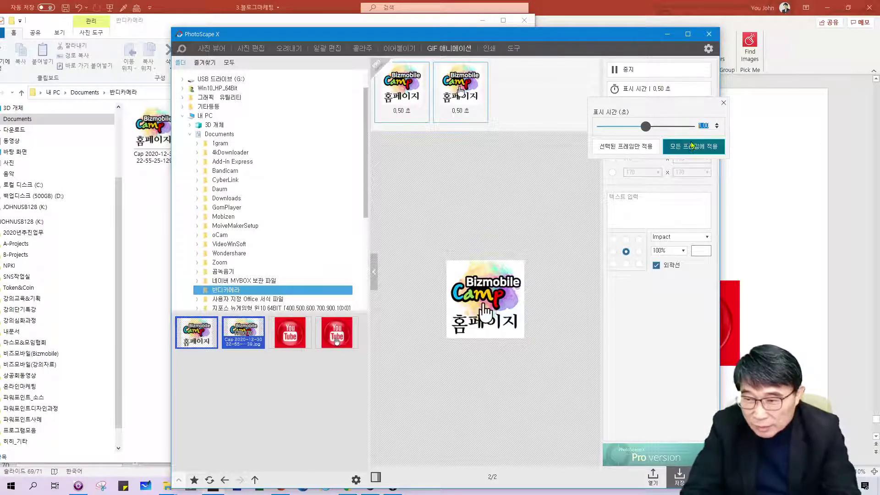
{"action": "left_click", "coordinate": [693, 146]}
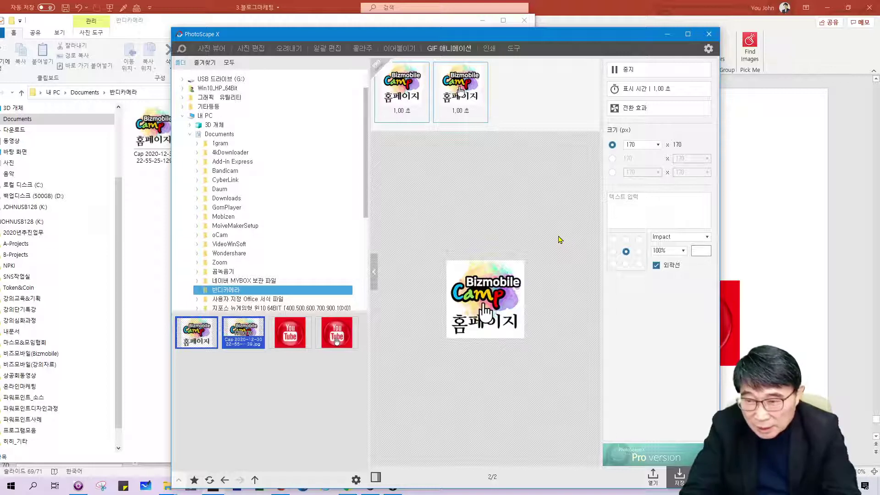
{"action": "left_click", "coordinate": [683, 91]}
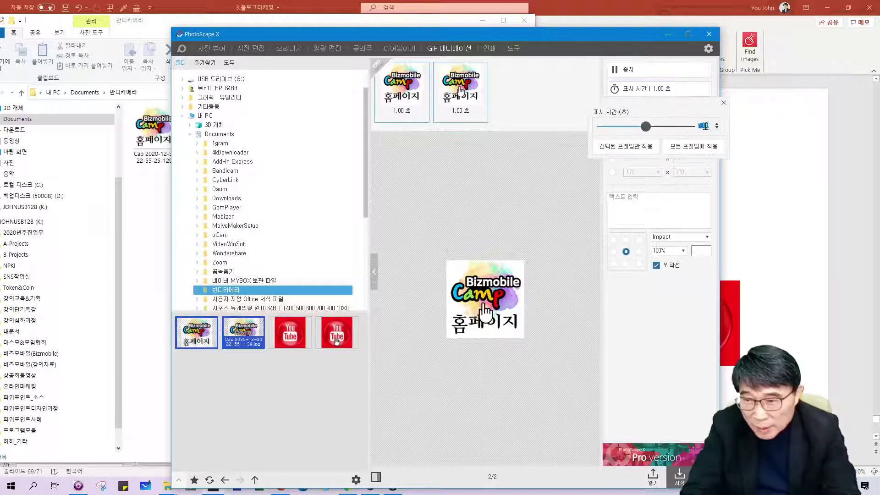
{"action": "type", "text": "0"}
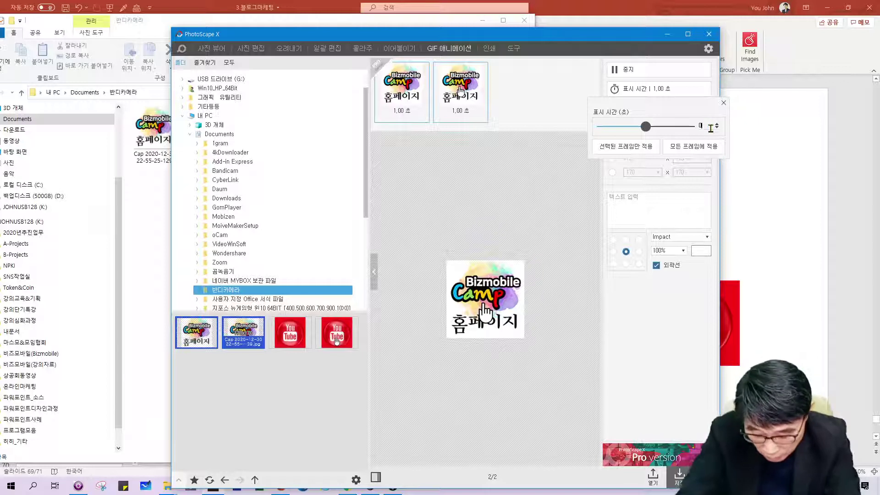
{"action": "type", "text": ".50"}
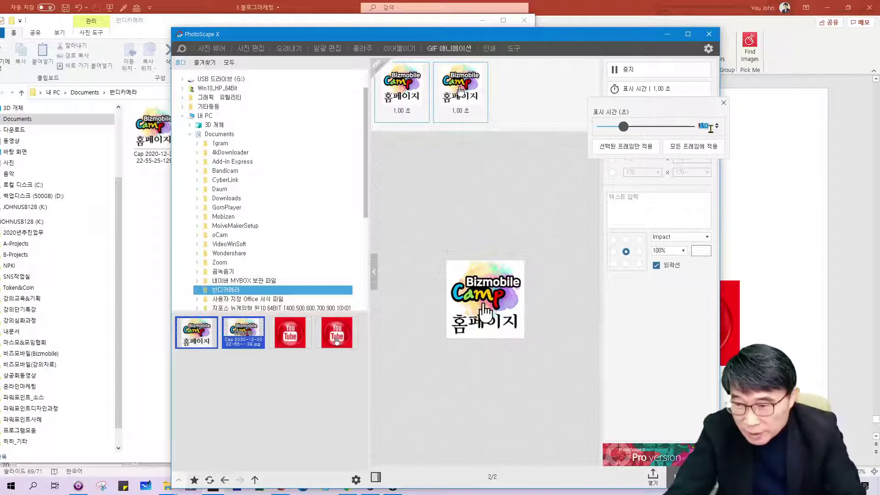
{"action": "left_click", "coordinate": [549, 168]}
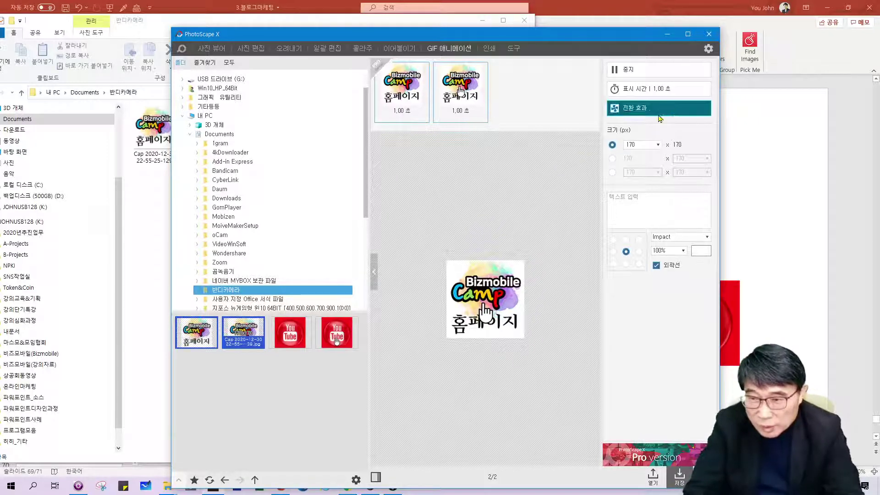
Step: Set the display time to 0.4 seconds and apply it to all frames
{"action": "left_click", "coordinate": [673, 92]}
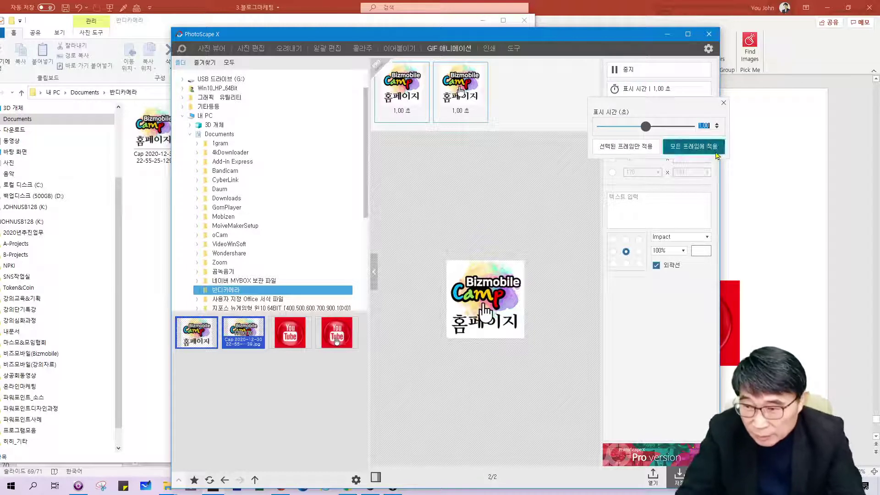
{"action": "type", "text": "0"}
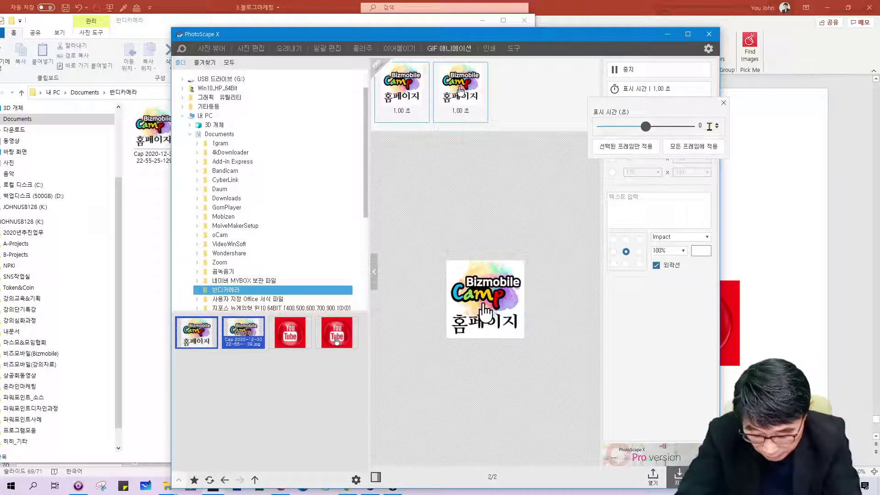
{"action": "type", "text": ".4"}
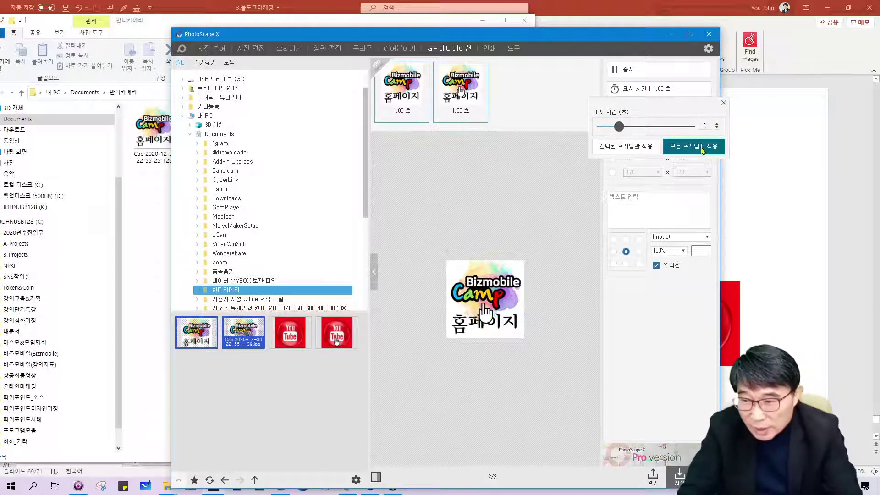
{"action": "left_click", "coordinate": [703, 147]}
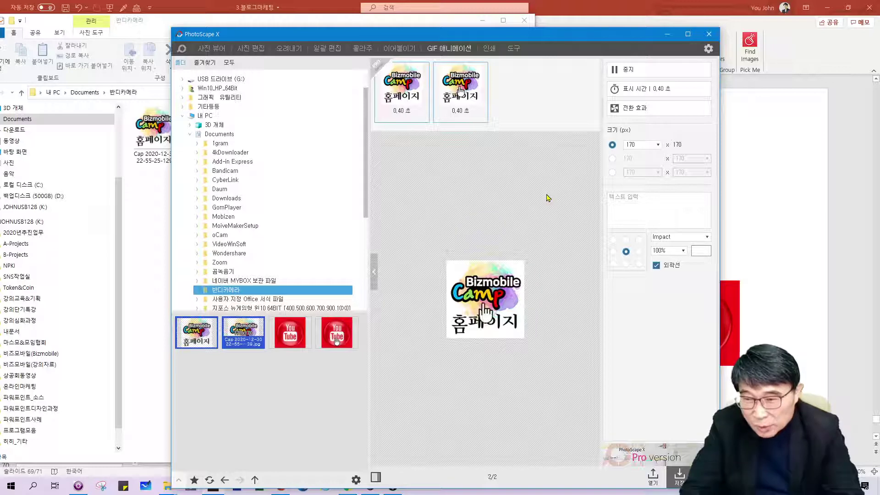
Step: Save the Bizmobile Camp animation to the desktop (바탕 화면) as a GIF named anigif홈페이지_위젯
{"action": "left_click", "coordinate": [681, 477]}
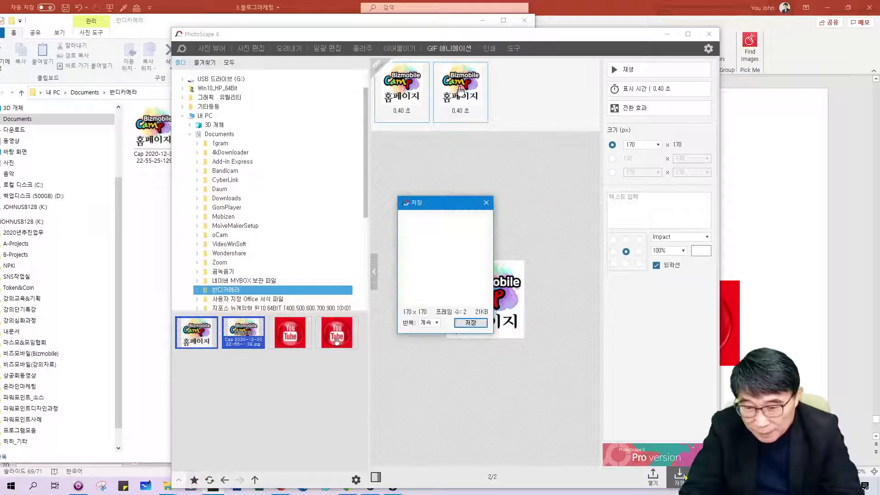
{"action": "left_click", "coordinate": [473, 324]}
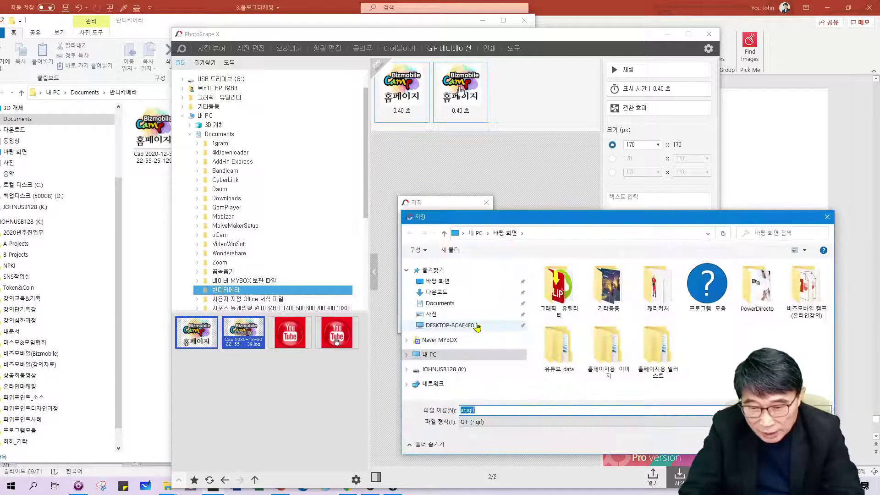
{"action": "left_click", "coordinate": [438, 281]}
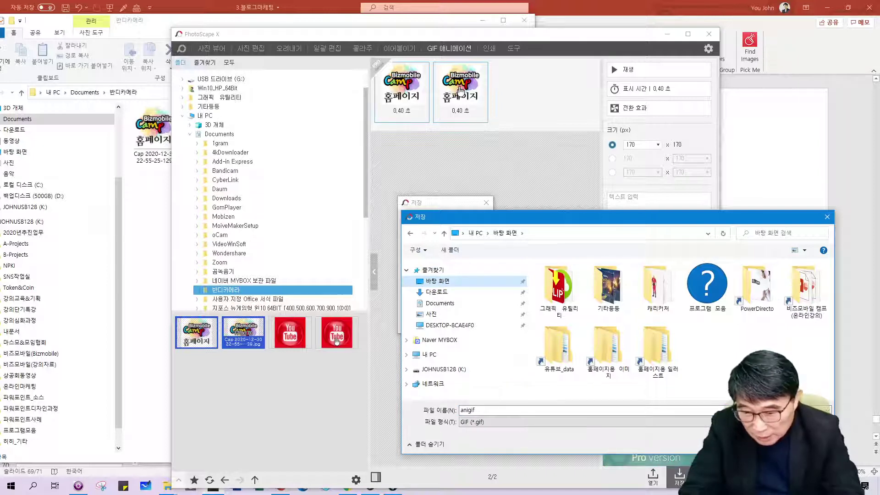
{"action": "left_click", "coordinate": [481, 408]}
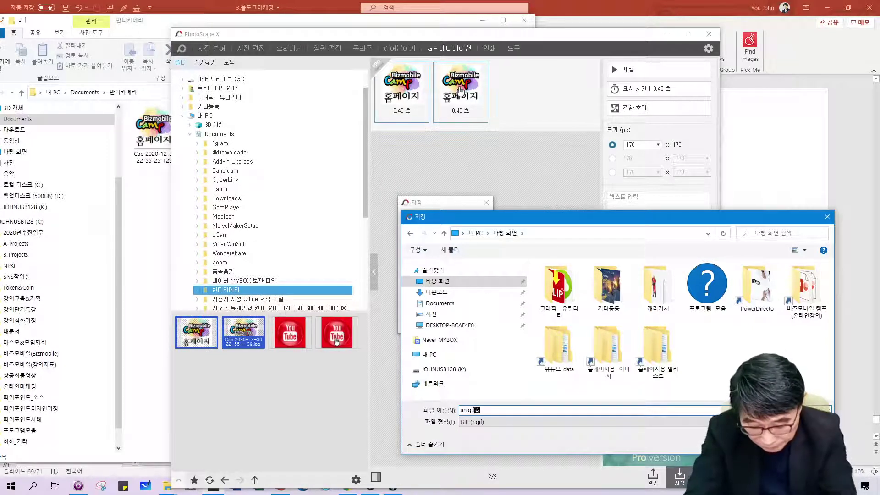
{"action": "type", "text": "홈페이지_위젯"}
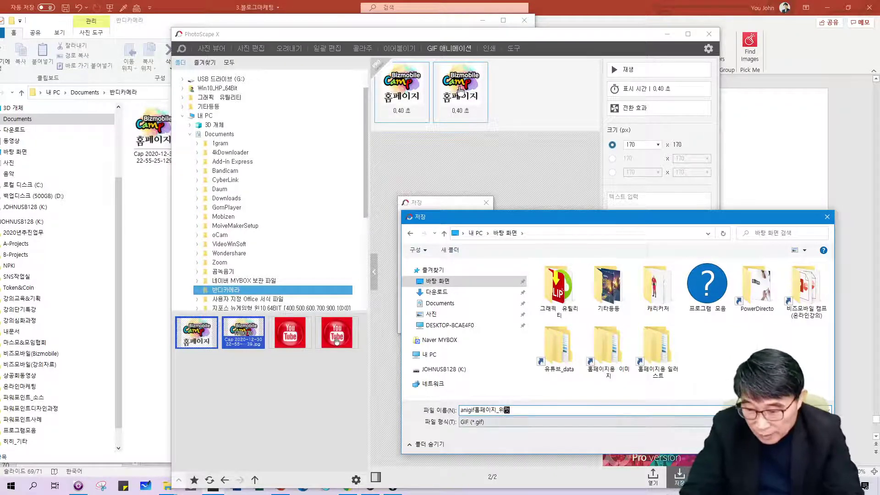
{"action": "key", "text": "Return"}
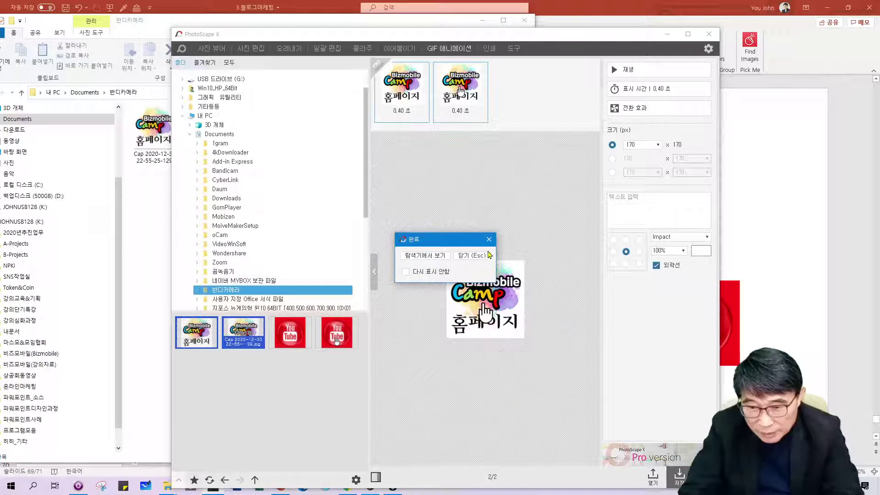
{"action": "left_click", "coordinate": [490, 240]}
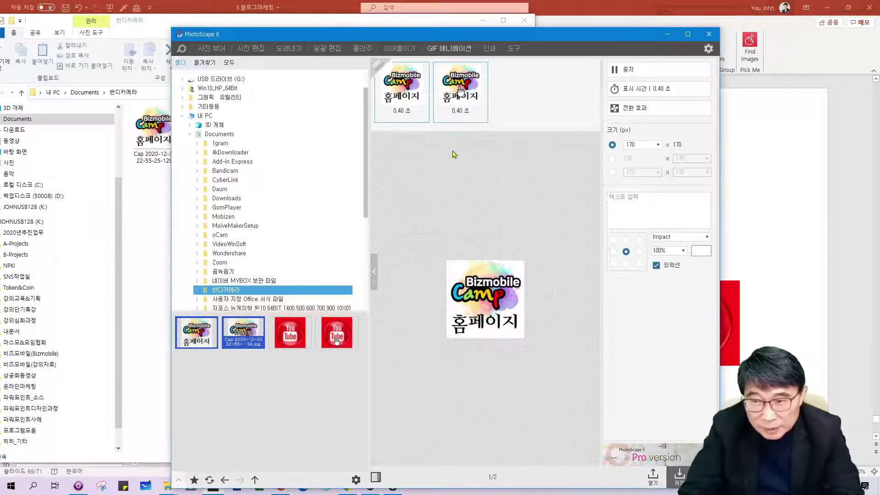
Step: Replace both Bizmobile Camp frames in the animation with the two YouTube captures
{"action": "left_click", "coordinate": [483, 68]}
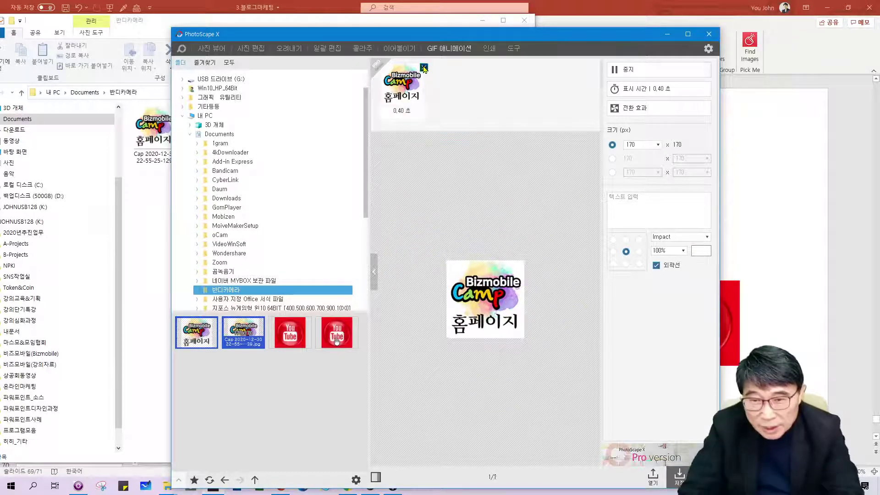
{"action": "left_click", "coordinate": [425, 68]}
{"action": "left_click", "coordinate": [337, 338], "text": "ctrl"}
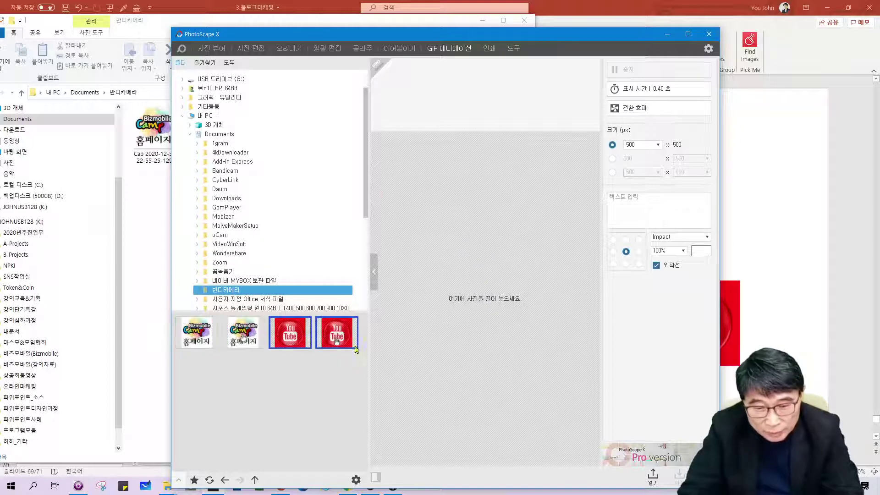
{"action": "left_click_drag", "start_coordinate": [337, 338], "coordinate": [425, 77]}
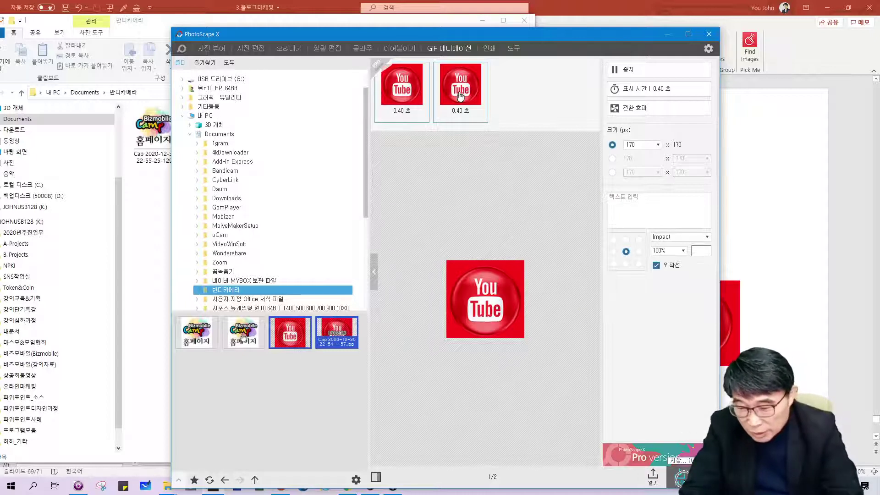
Step: Save the YouTube animation to the desktop (바탕 화면) as a GIF named anigif유튜브_위젯
{"action": "left_click", "coordinate": [680, 479]}
{"action": "left_click", "coordinate": [463, 323]}
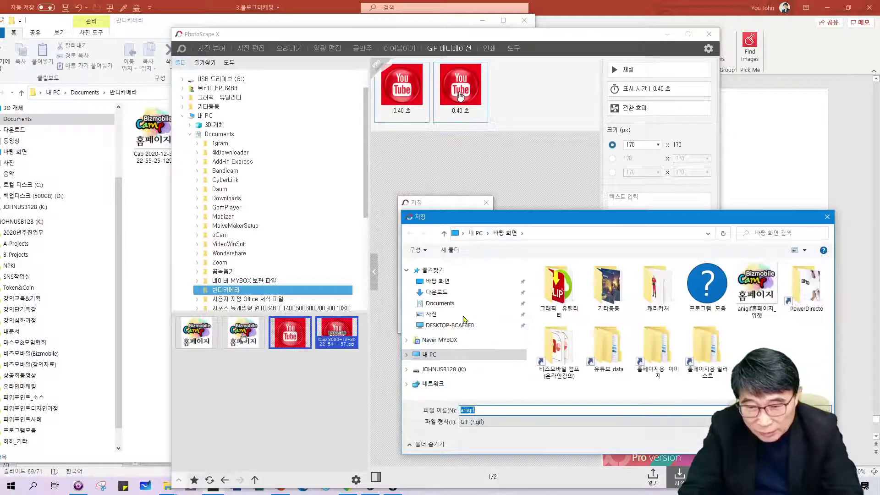
{"action": "left_click", "coordinate": [443, 282]}
{"action": "left_click", "coordinate": [493, 411]}
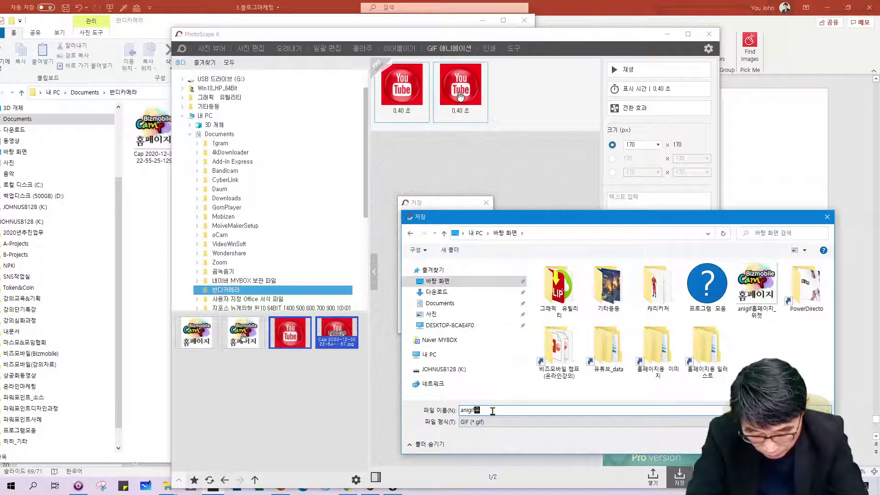
{"action": "type", "text": "유튜브_위"}
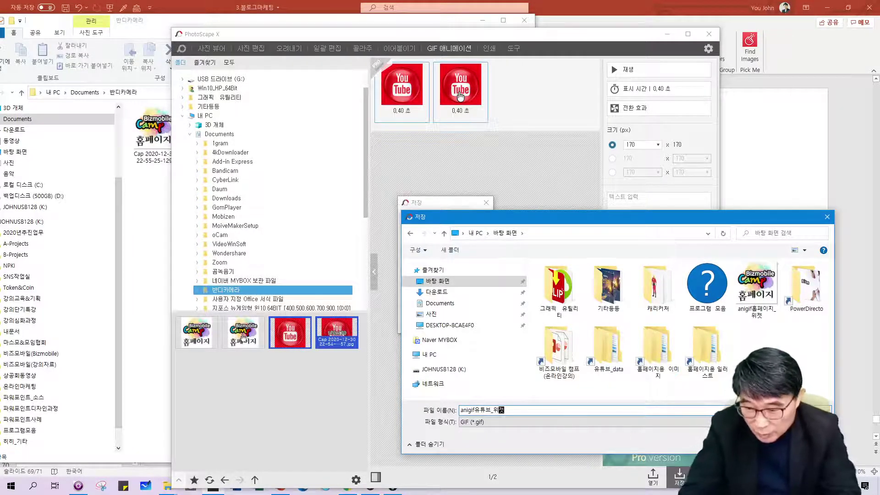
{"action": "type", "text": "젯"}
{"action": "key", "text": "Return"}
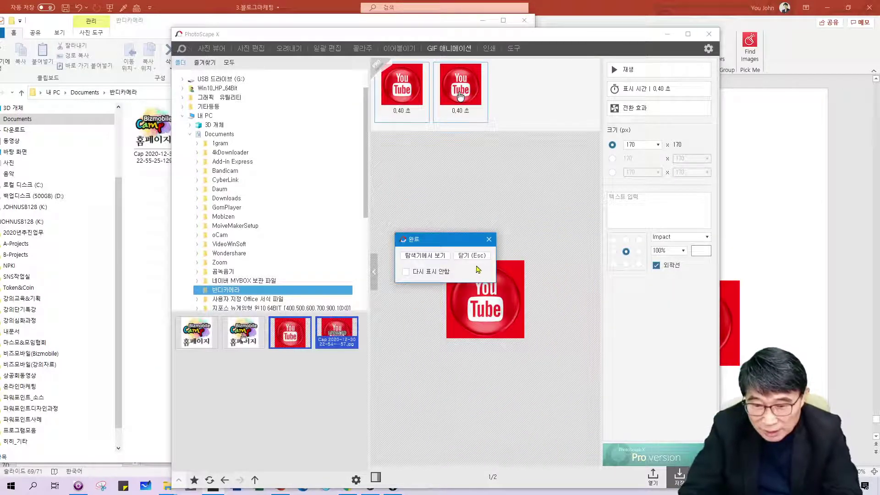
{"action": "left_click", "coordinate": [489, 239]}
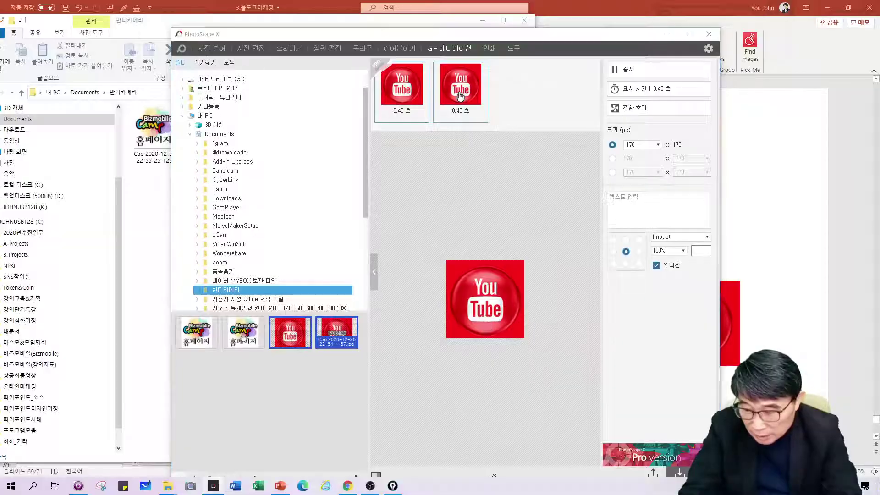
Step: Show the desktop and move the YouTube and homepage widget GIFs side by side into the empty area
{"action": "key", "text": "super+d"}
{"action": "left_click_drag", "start_coordinate": [52, 200], "coordinate": [225, 200]}
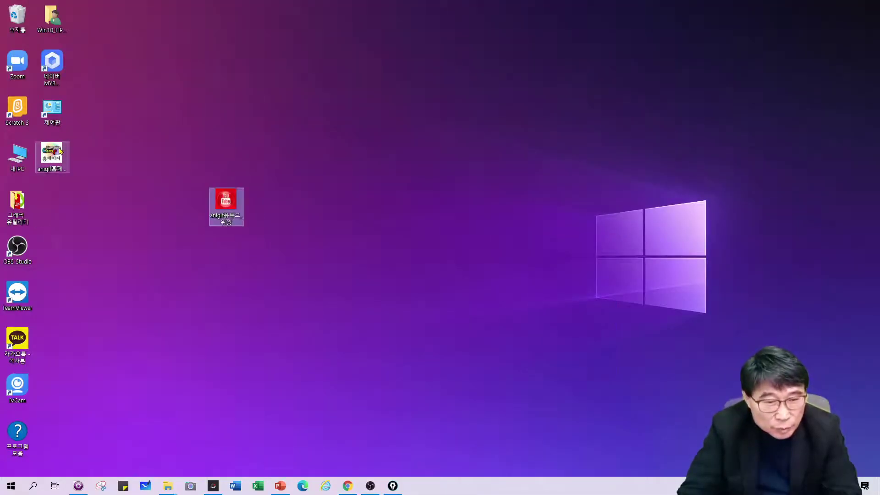
{"action": "left_click_drag", "start_coordinate": [58, 153], "coordinate": [197, 198]}
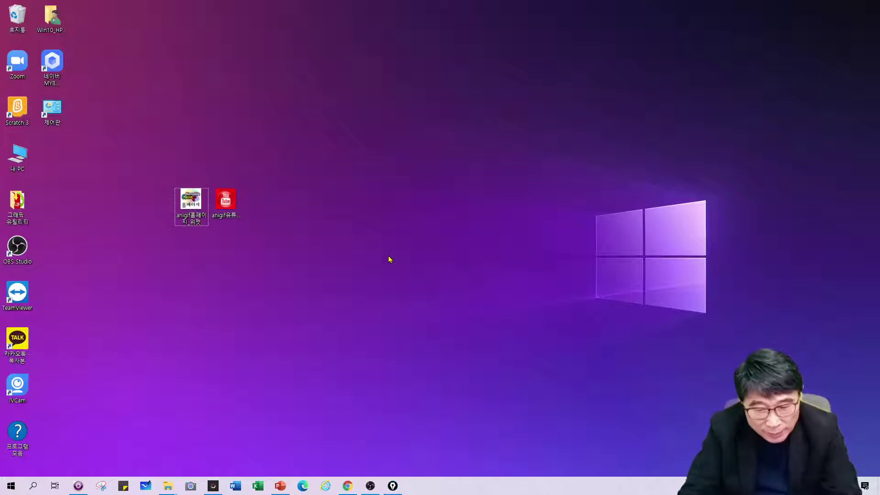
Step: Switch to Chrome and open the presenter's own Naver blog from the 블로그&Cafe bookmarks
{"action": "left_click", "coordinate": [350, 489]}
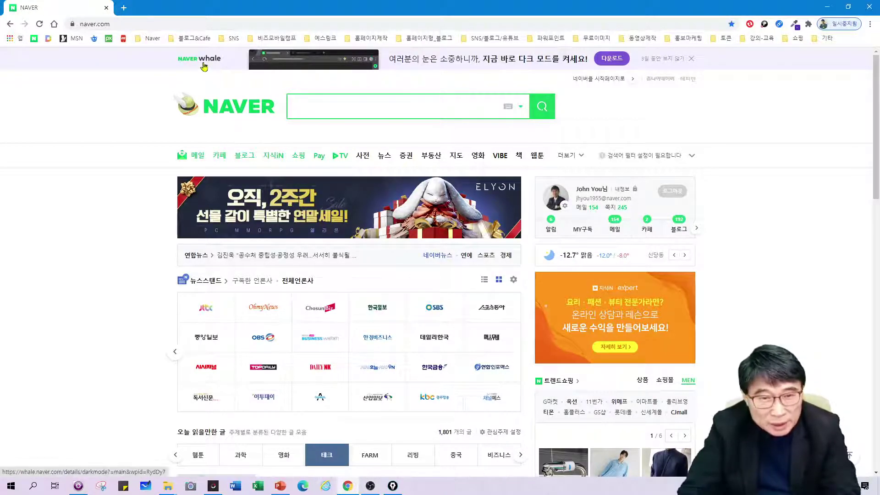
{"action": "left_click", "coordinate": [191, 38]}
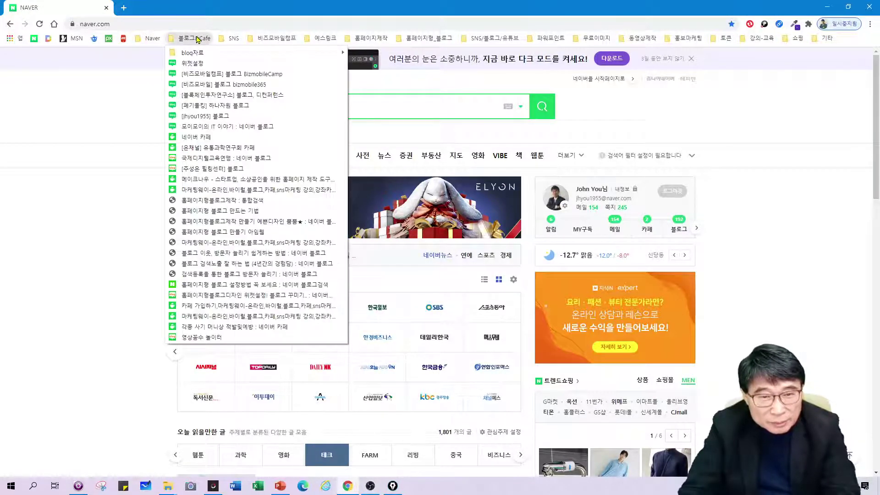
{"action": "left_click", "coordinate": [216, 116]}
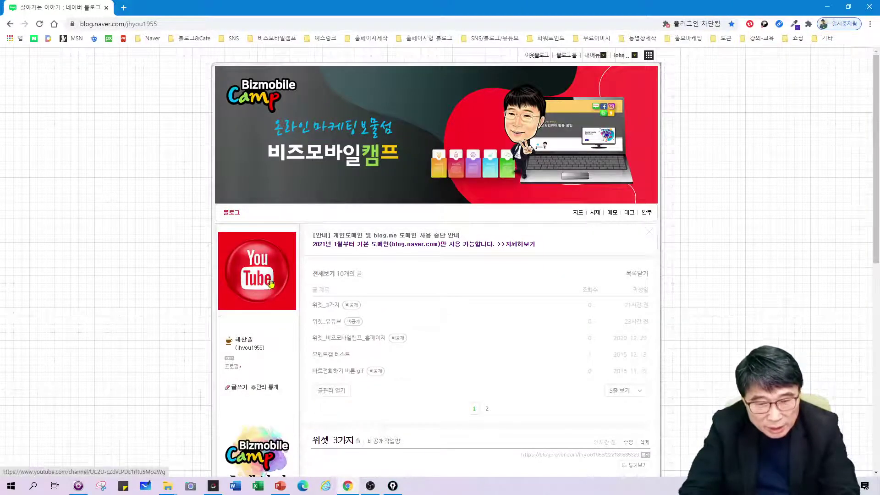
Step: Look over the blog's existing YouTube and 홈페이지 widgets and start writing a new post
{"action": "scroll", "coordinate": [270, 285], "scroll_direction": "down", "scroll_amount": 4}
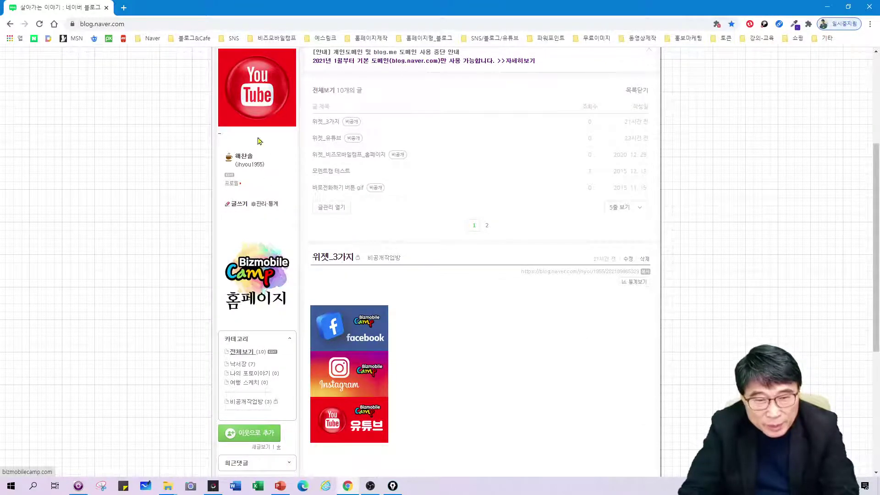
{"action": "scroll", "coordinate": [257, 142], "scroll_direction": "up", "scroll_amount": 2}
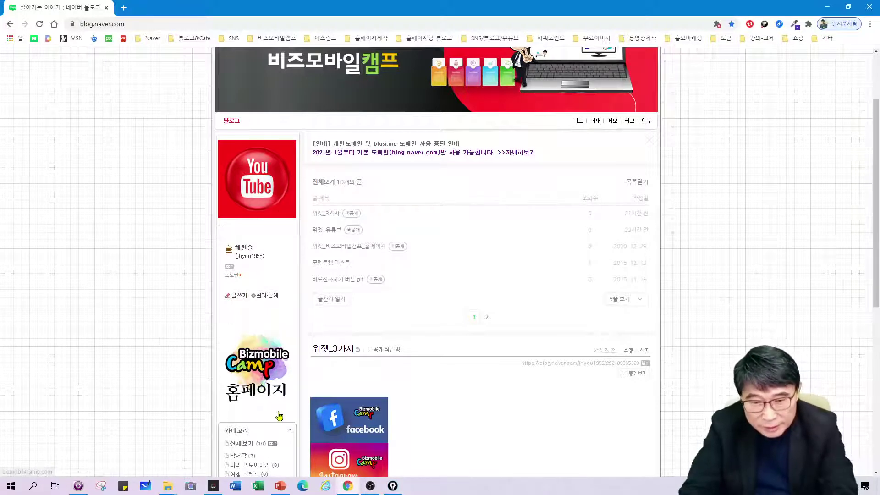
{"action": "left_click", "coordinate": [239, 296]}
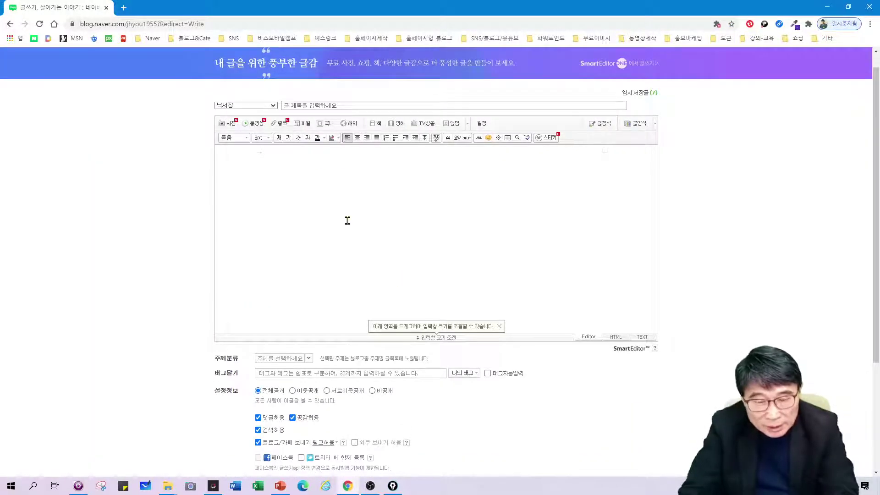
Step: Insert the anigif홈페이지_위젯 GIF from the desktop (바탕 화면) into the post as a photo
{"action": "left_click", "coordinate": [228, 123]}
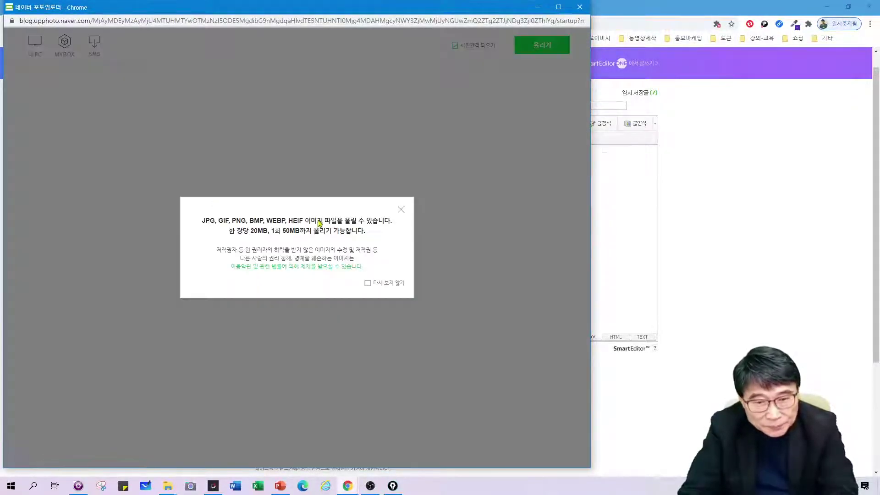
{"action": "left_click", "coordinate": [402, 211]}
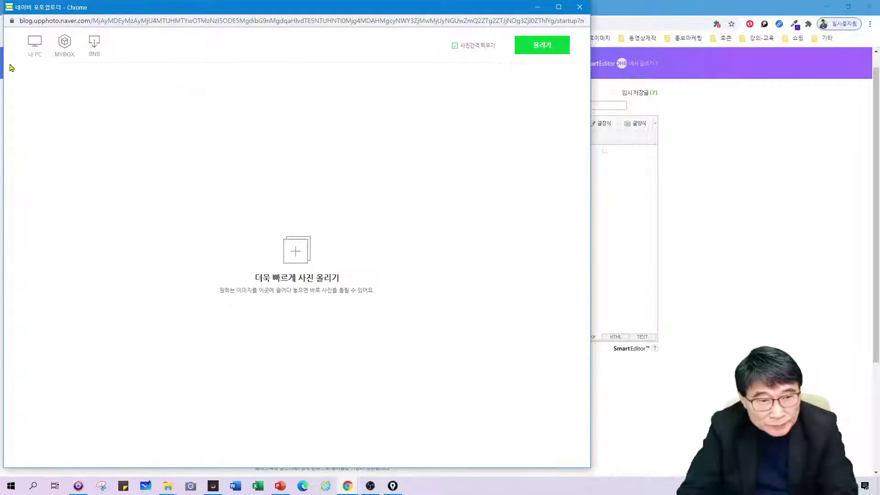
{"action": "left_click", "coordinate": [34, 44]}
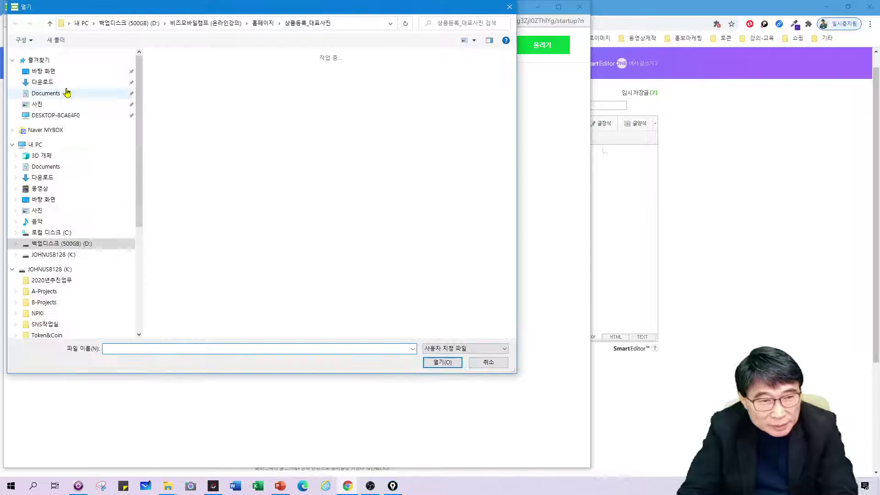
{"action": "left_click", "coordinate": [52, 72]}
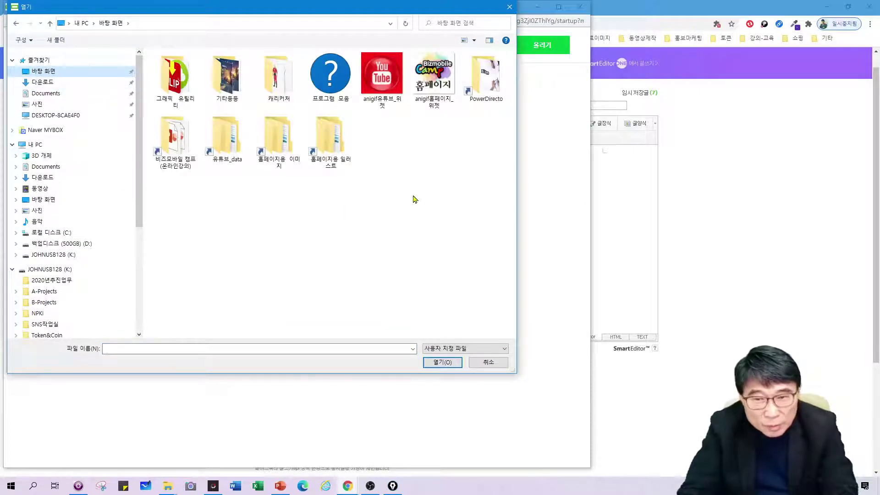
{"action": "left_click", "coordinate": [434, 87]}
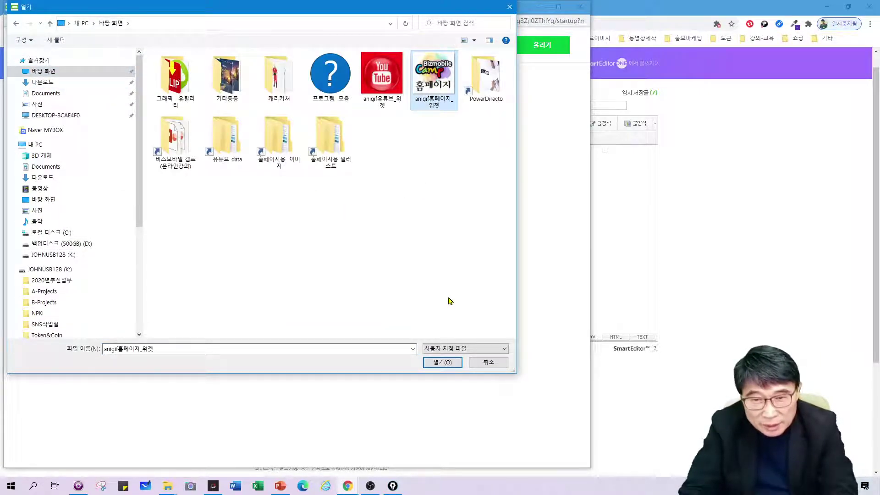
{"action": "left_click", "coordinate": [443, 363]}
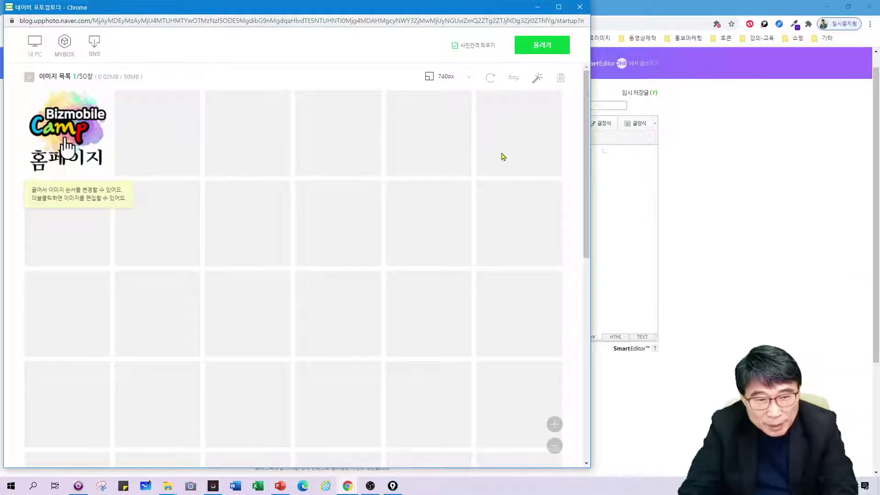
{"action": "left_click", "coordinate": [547, 52]}
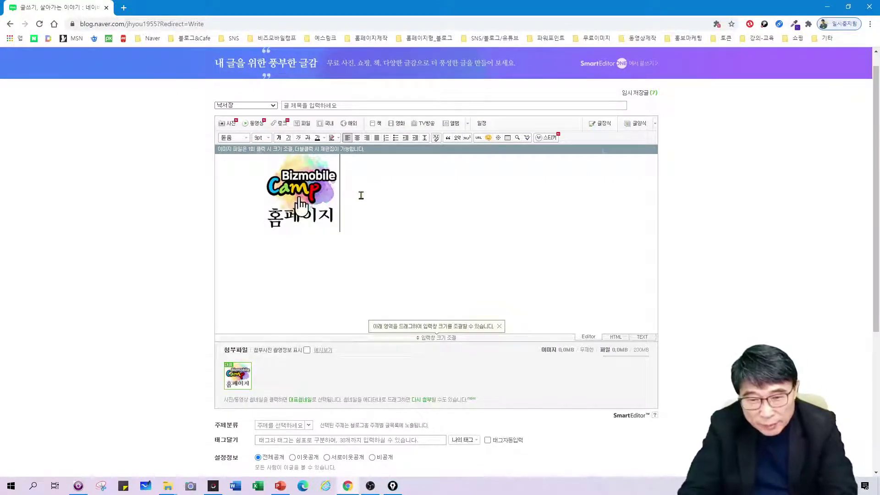
{"action": "left_click_drag", "start_coordinate": [350, 191], "coordinate": [260, 194]}
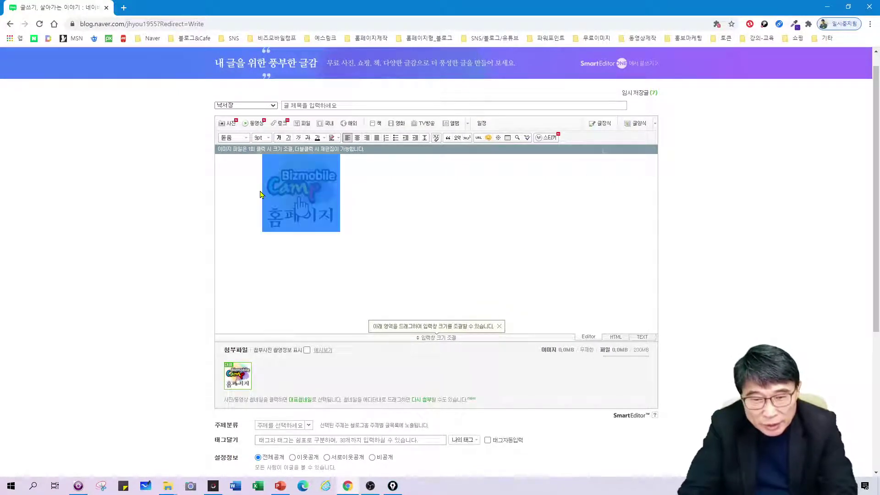
{"action": "left_click", "coordinate": [479, 139]}
{"action": "left_click", "coordinate": [394, 153]}
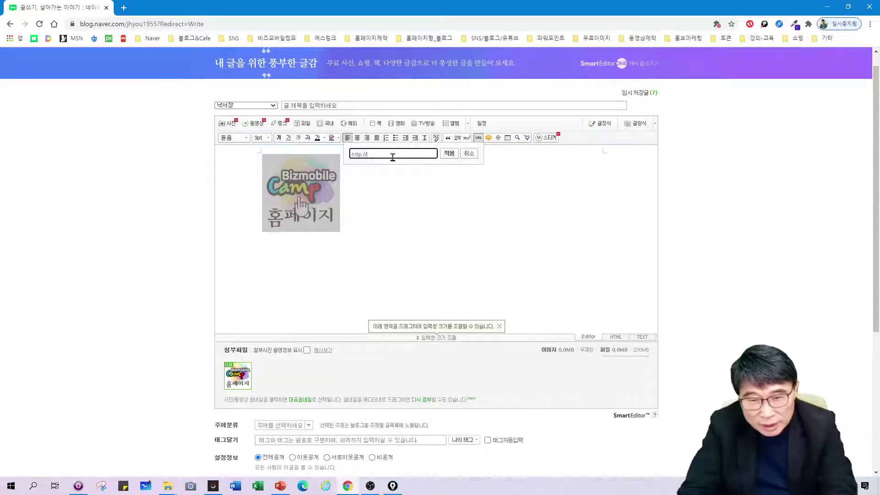
{"action": "type", "text": "ㅠ티"}
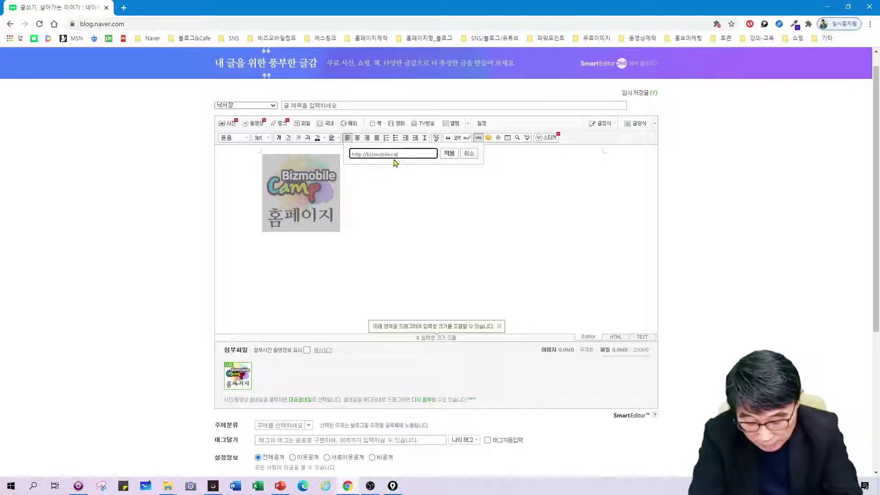
{"action": "type", "text": ".com"}
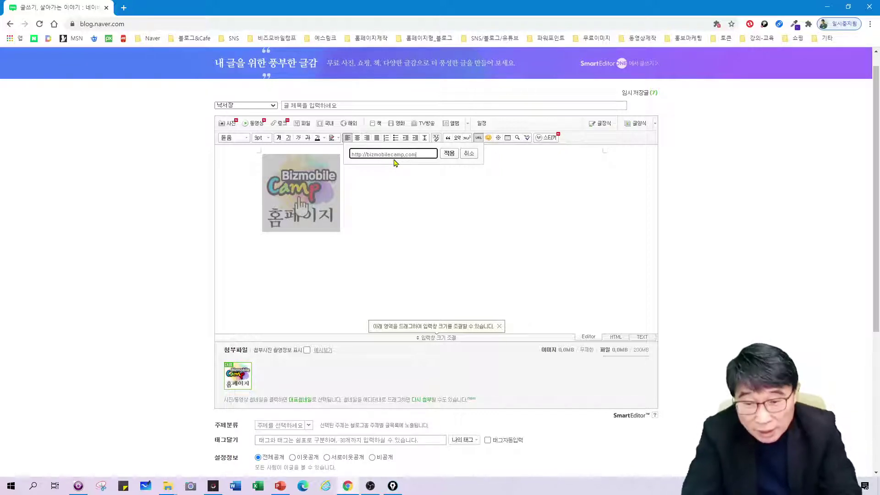
{"action": "left_click", "coordinate": [448, 154]}
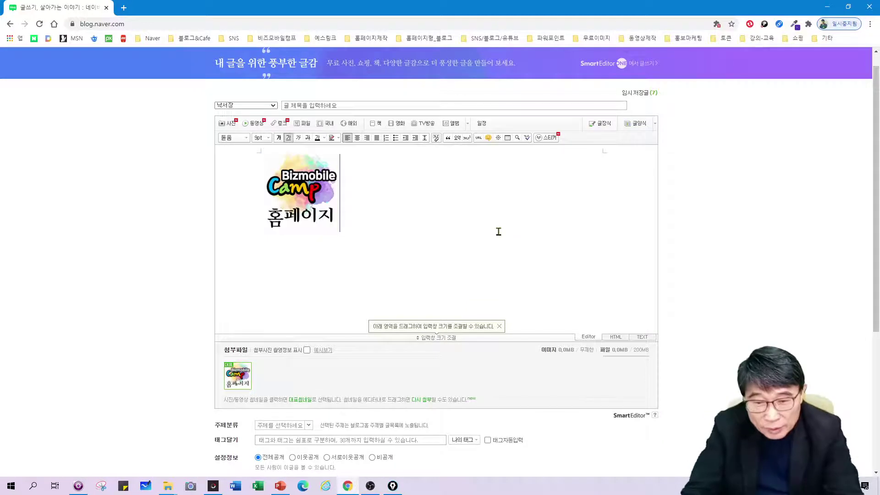
Step: Show the post's HTML source and copy all of the code
{"action": "left_click", "coordinate": [615, 336]}
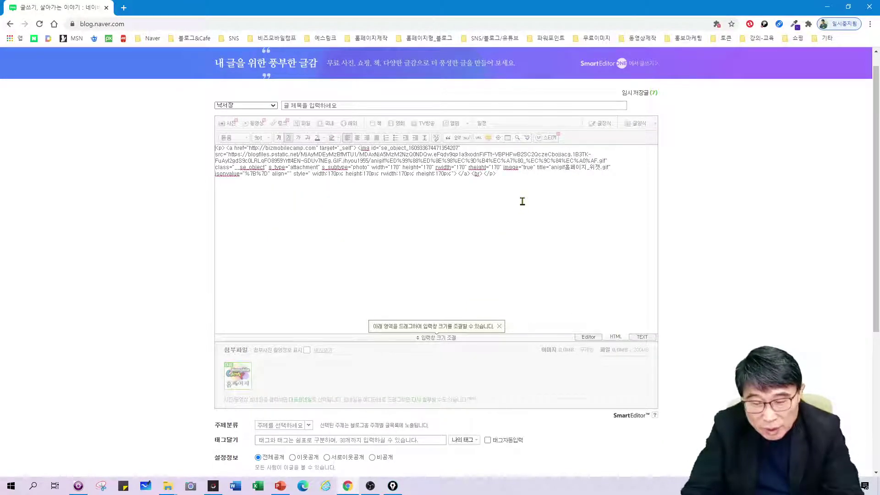
{"action": "key", "text": "ctrl+a"}
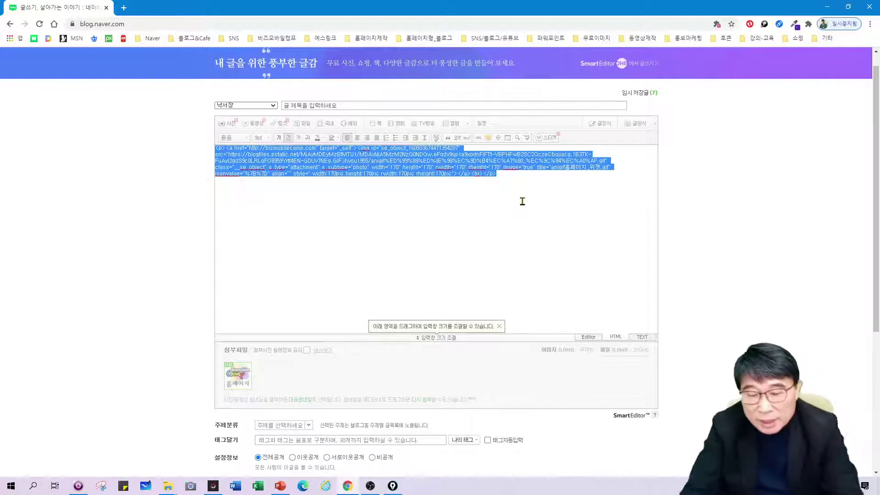
{"action": "left_click", "coordinate": [437, 230]}
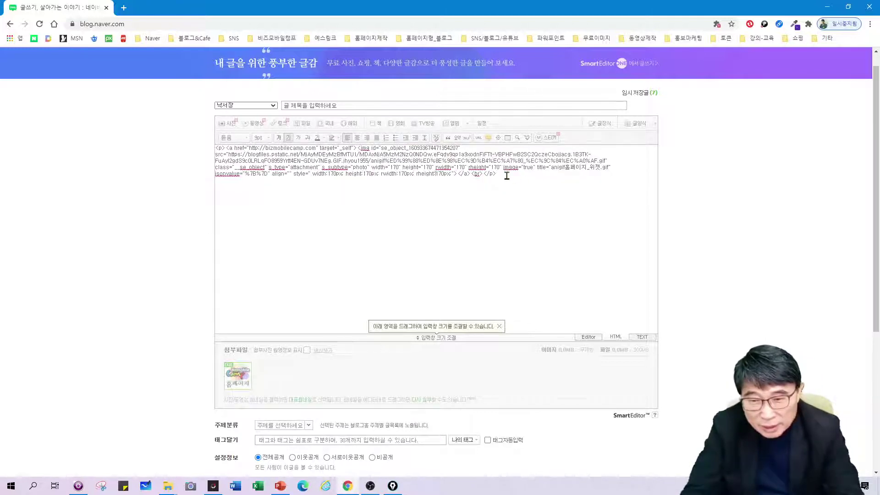
{"action": "left_click_drag", "start_coordinate": [507, 176], "coordinate": [282, 161]}
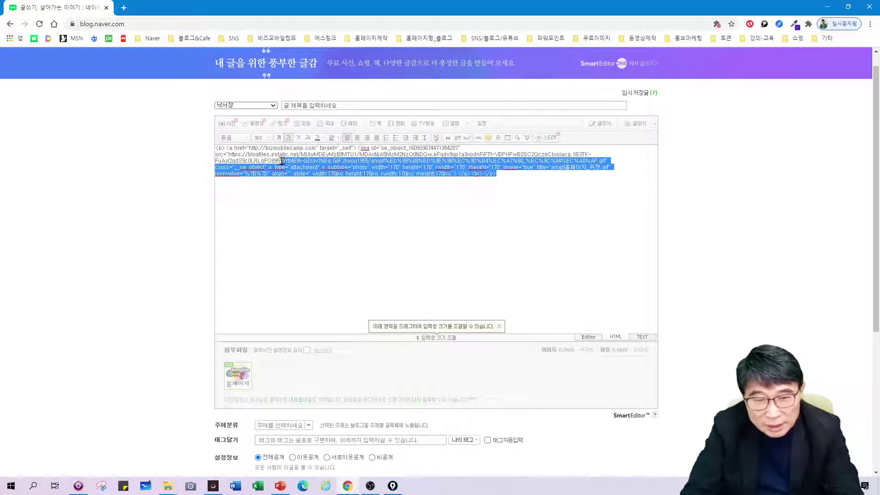
{"action": "left_click", "coordinate": [369, 224]}
{"action": "key", "text": "ctrl+a"}
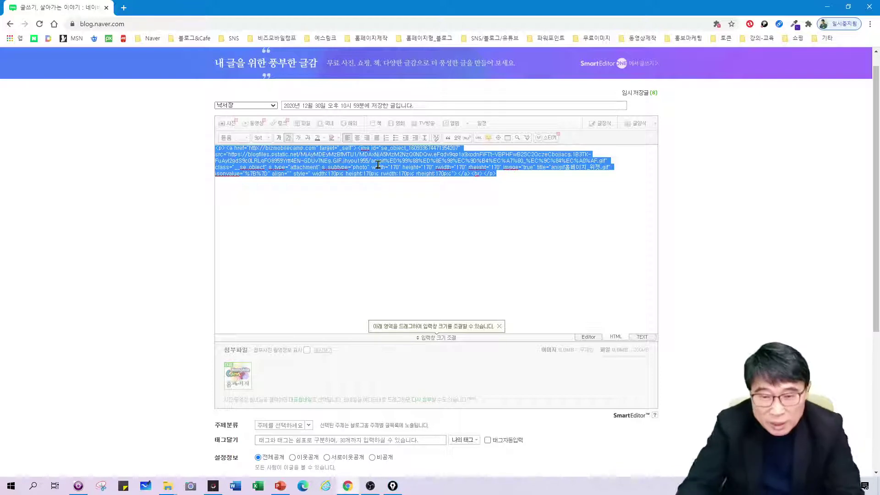
Step: Open the presenter's own Naver blog in a new browser tab and go to its layout and widget settings (레이아웃·위젯 설정)
{"action": "left_click", "coordinate": [124, 7]}
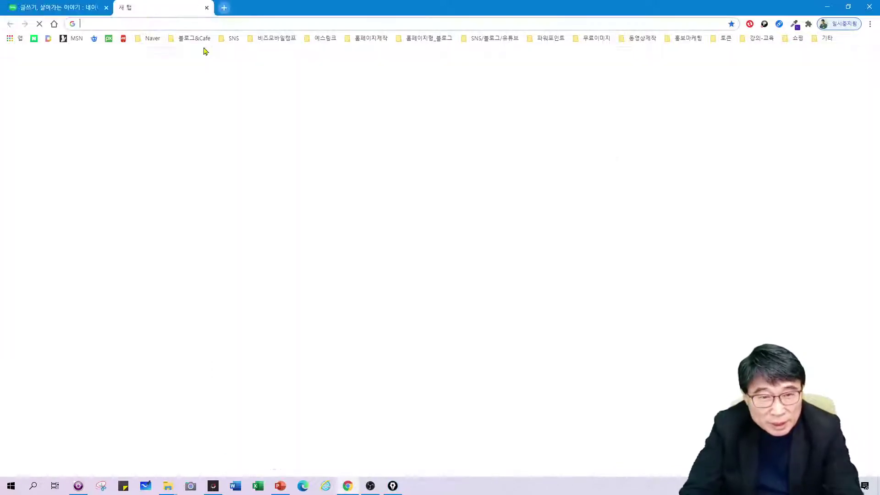
{"action": "left_click", "coordinate": [194, 38]}
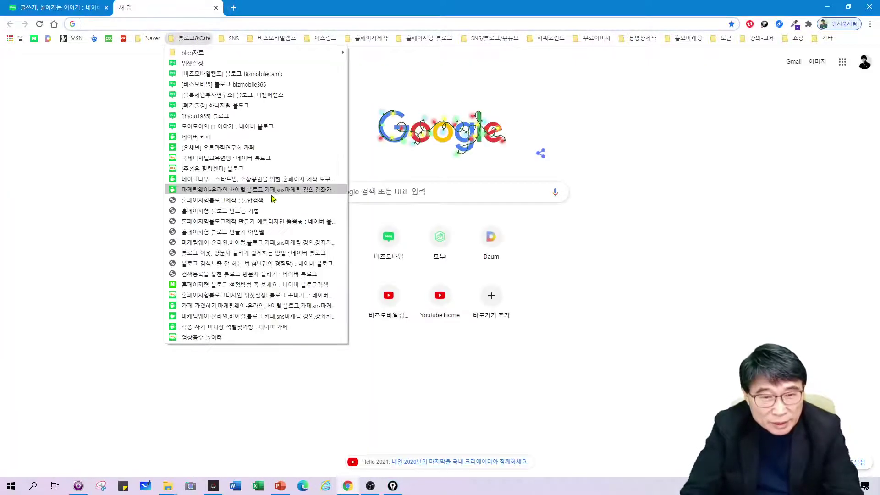
{"action": "left_click", "coordinate": [205, 118]}
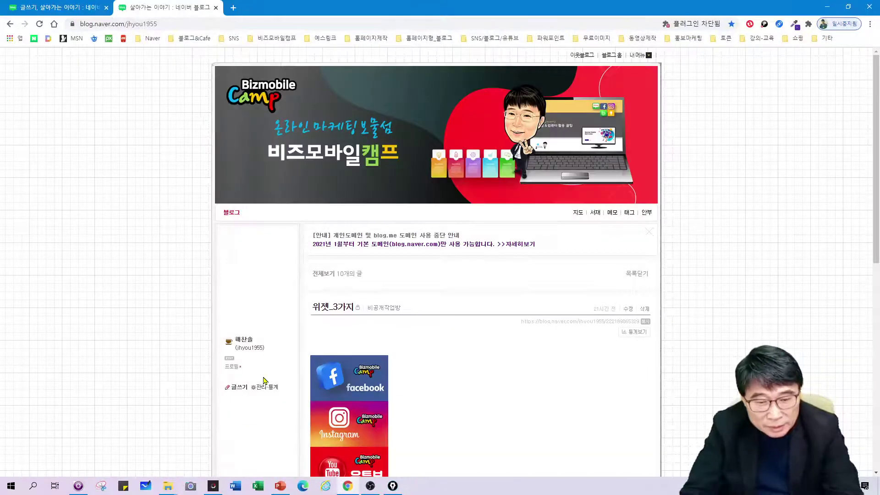
{"action": "left_click", "coordinate": [265, 387]}
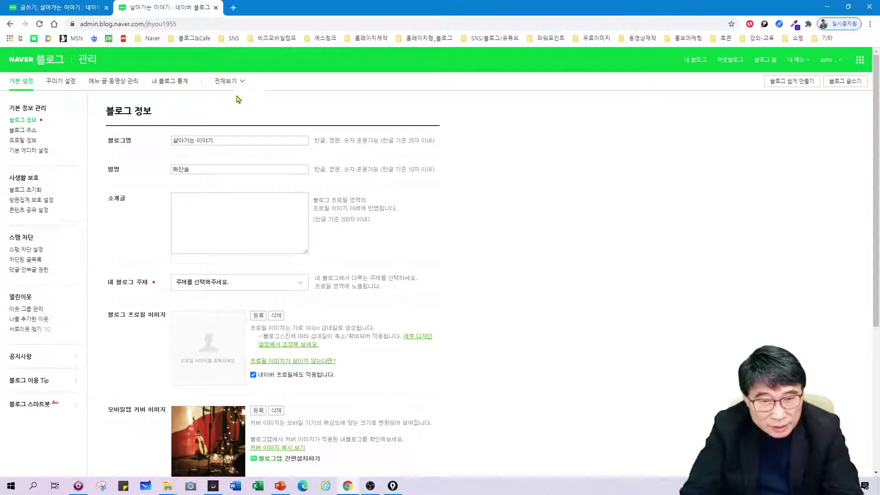
{"action": "left_click", "coordinate": [234, 82]}
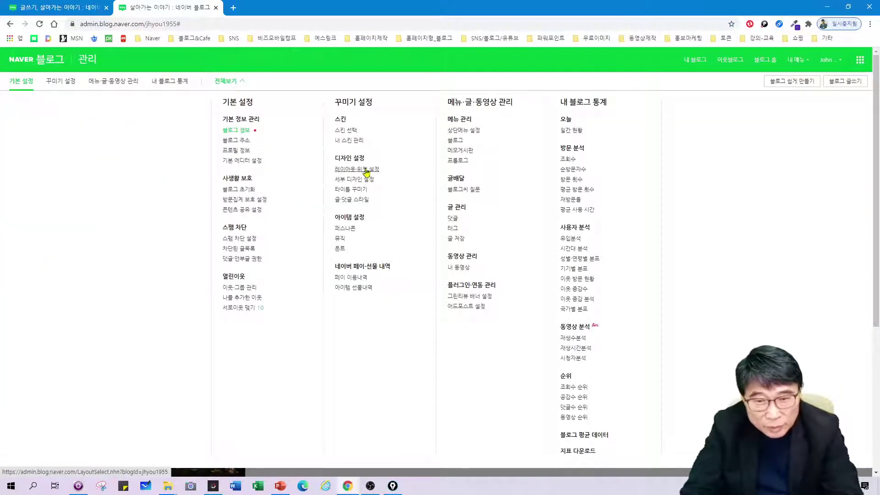
{"action": "left_click", "coordinate": [367, 171]}
Step: Start a direct widget registration (위젯직접등록) and name the widget 홈페이지_위젯33
{"action": "scroll", "coordinate": [410, 329], "scroll_direction": "down", "scroll_amount": 3}
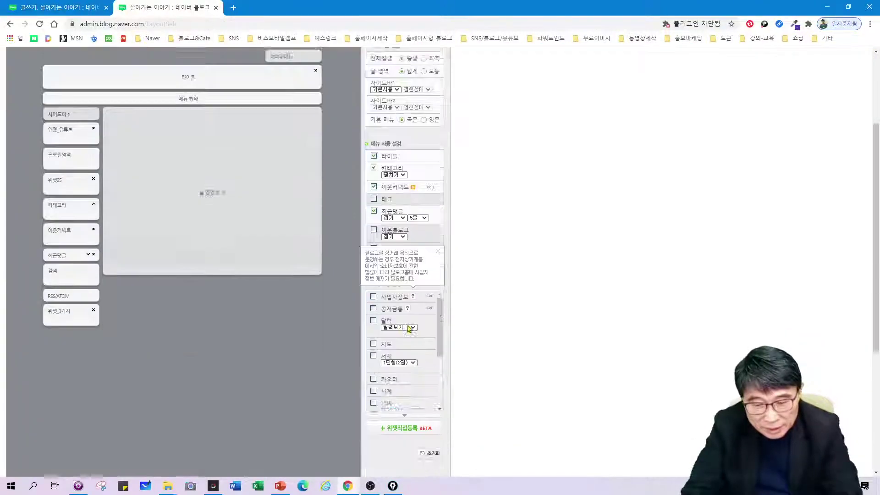
{"action": "scroll", "coordinate": [409, 328], "scroll_direction": "down", "scroll_amount": 3}
{"action": "left_click", "coordinate": [408, 281]}
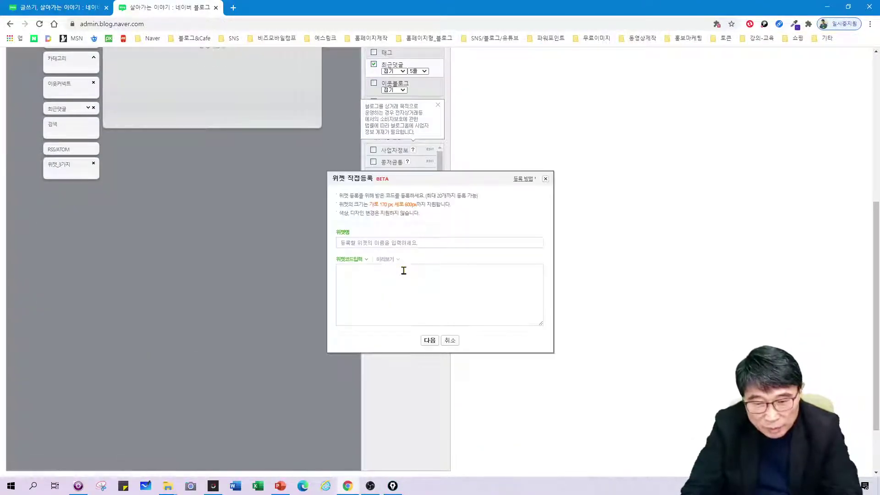
{"action": "left_click", "coordinate": [358, 242]}
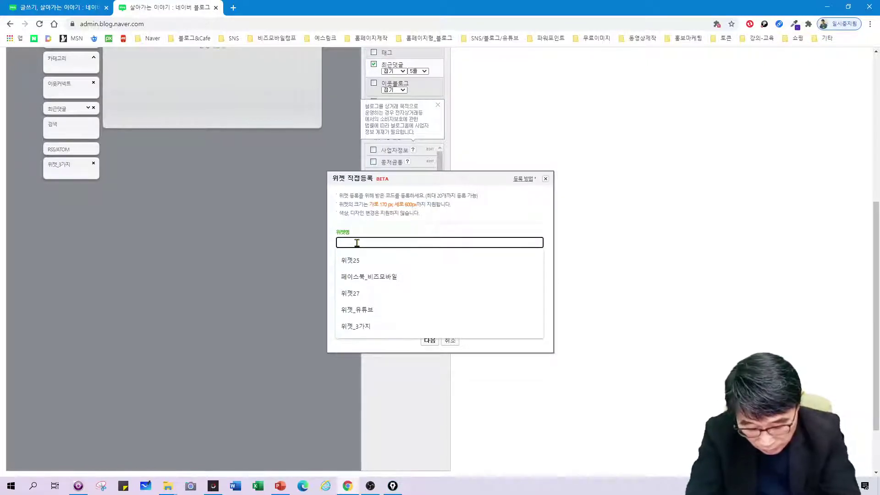
{"action": "type", "text": "ghavpdlwl_"}
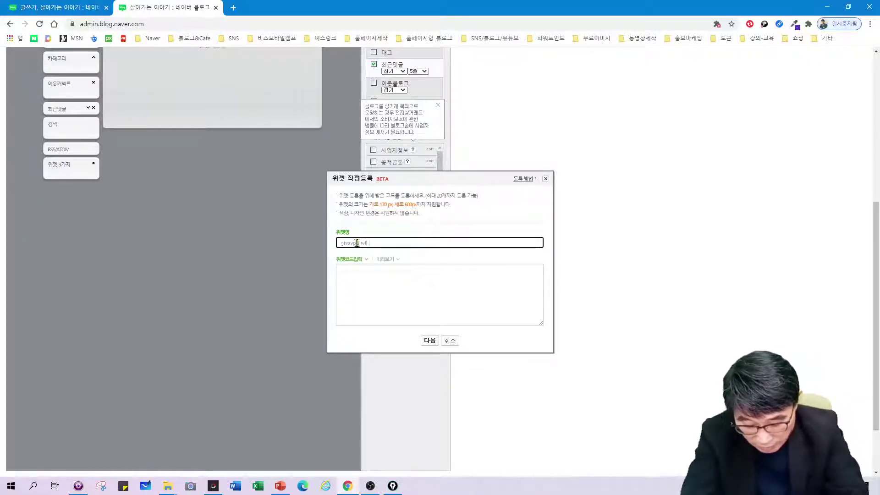
{"action": "type", "text": "dnlwpt"}
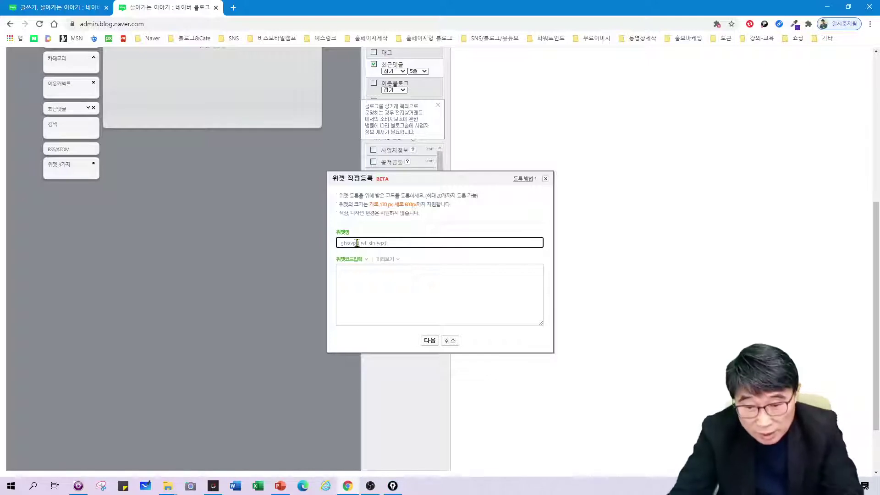
{"action": "left_click_drag", "start_coordinate": [398, 241], "coordinate": [269, 259]}
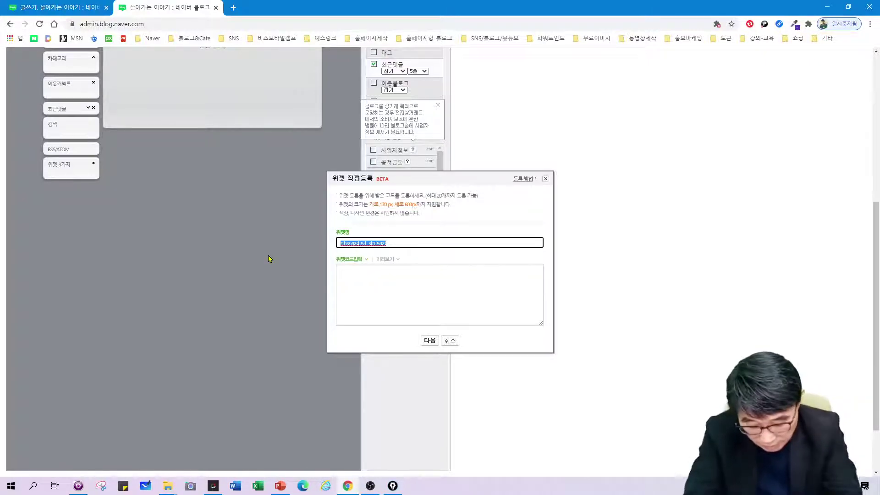
{"action": "key", "text": "BackSpace"}
{"action": "type", "text": "홈페이지"}
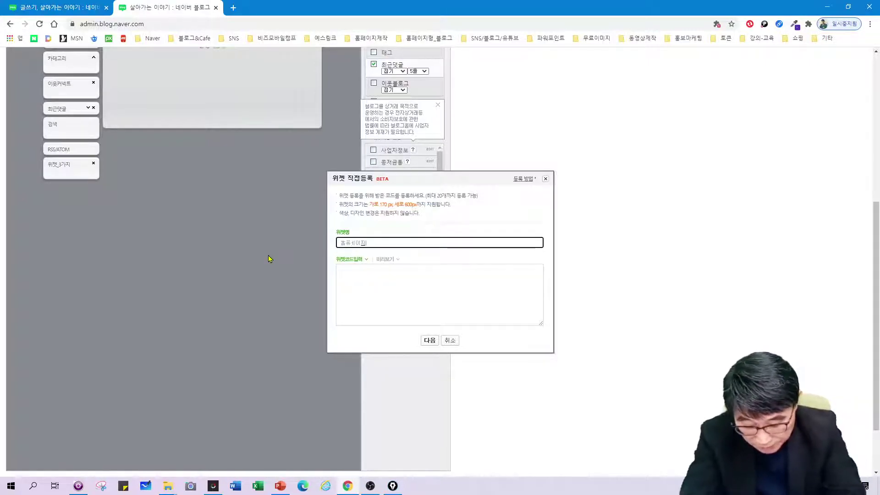
{"action": "type", "text": "_위젯"}
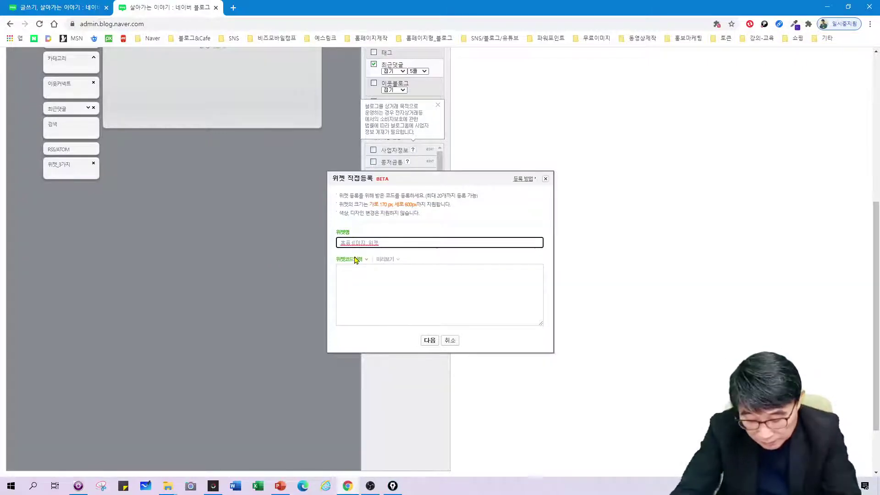
{"action": "left_click", "coordinate": [377, 243]}
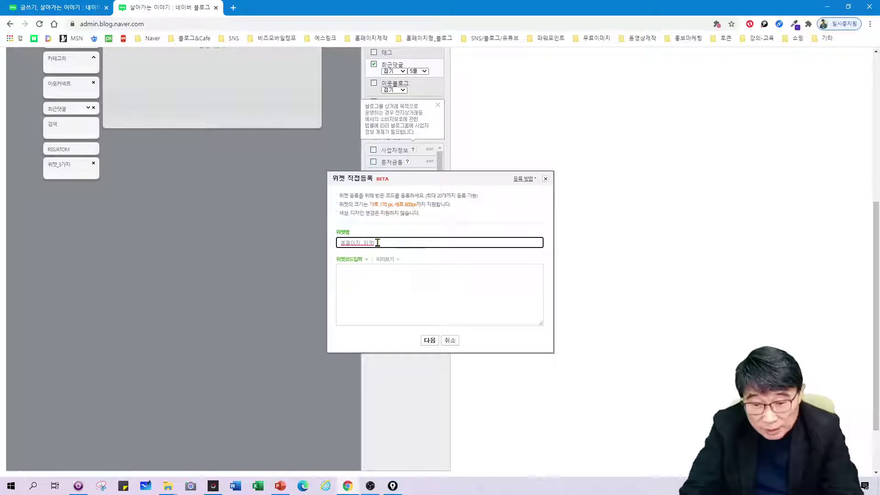
{"action": "type", "text": "3개"}
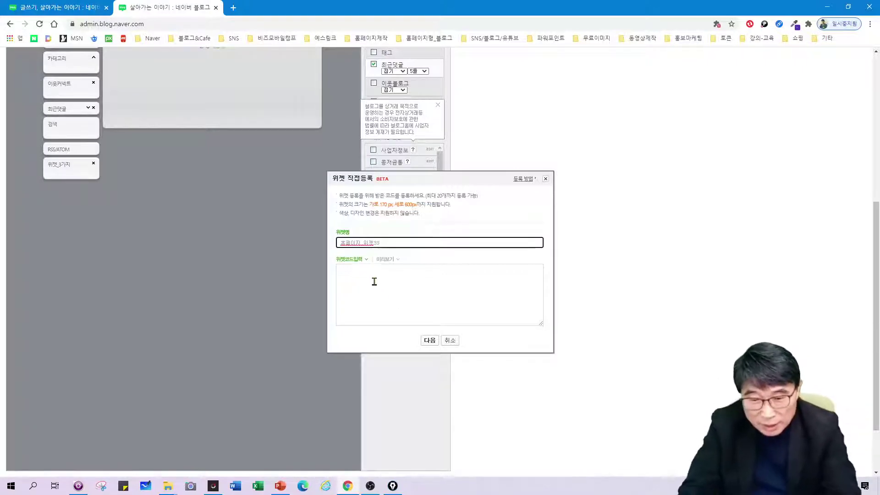
Step: Paste the copied HTML as the widget code, preview the widget and register it
{"action": "left_click", "coordinate": [374, 281]}
{"action": "key", "text": "ctrl+v"}
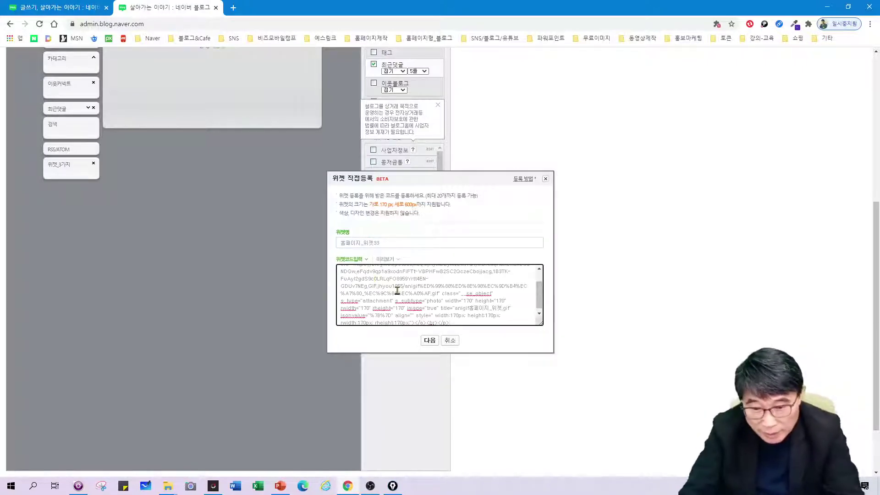
{"action": "left_click", "coordinate": [388, 261]}
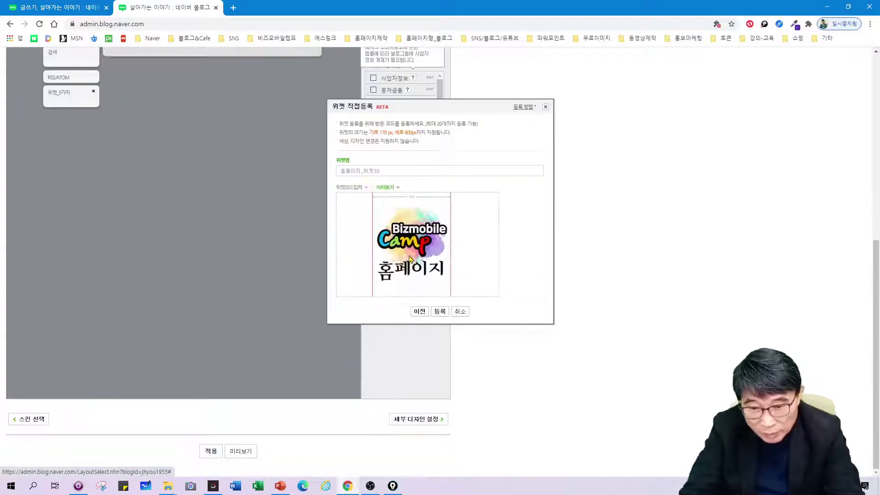
{"action": "left_click", "coordinate": [440, 311]}
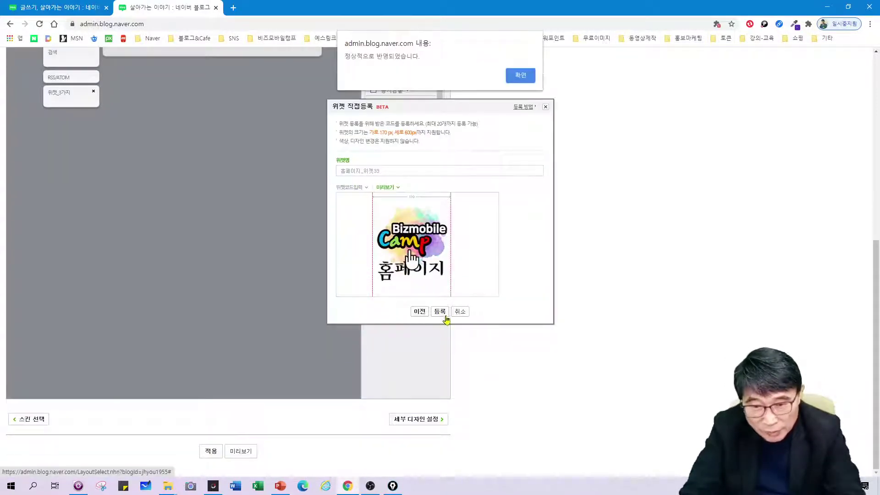
Step: Place the new 홈페이지_위젯33 widget directly below the profile area (프로필영역) in the sidebar and apply the layout to the blog
{"action": "left_click", "coordinate": [519, 75]}
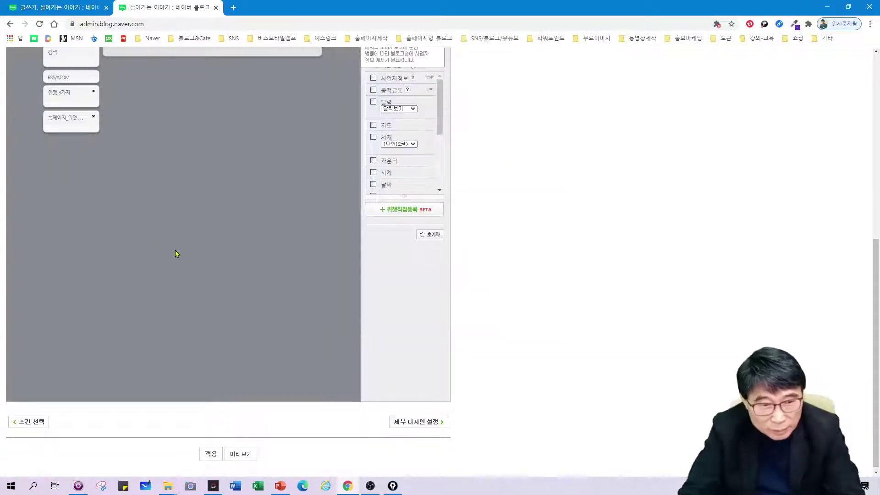
{"action": "scroll", "coordinate": [122, 285], "scroll_direction": "up", "scroll_amount": 5}
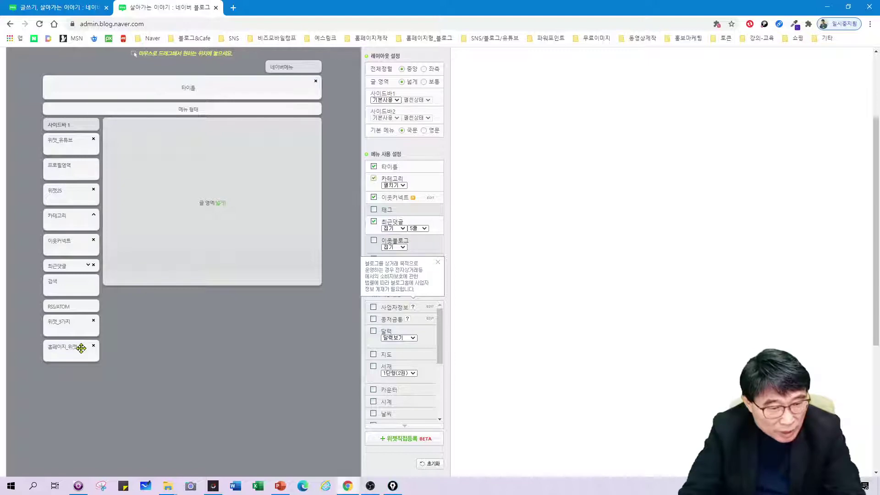
{"action": "left_click_drag", "start_coordinate": [82, 348], "coordinate": [78, 192]}
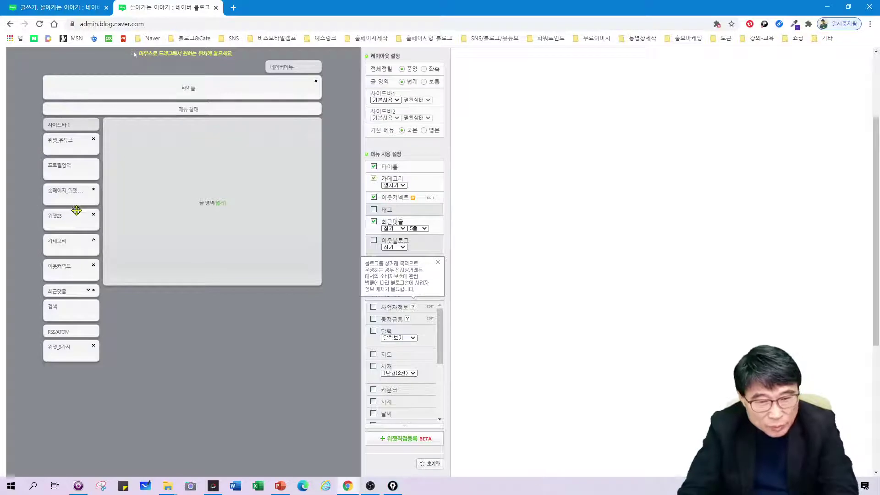
{"action": "scroll", "coordinate": [549, 357], "scroll_direction": "down", "scroll_amount": 5}
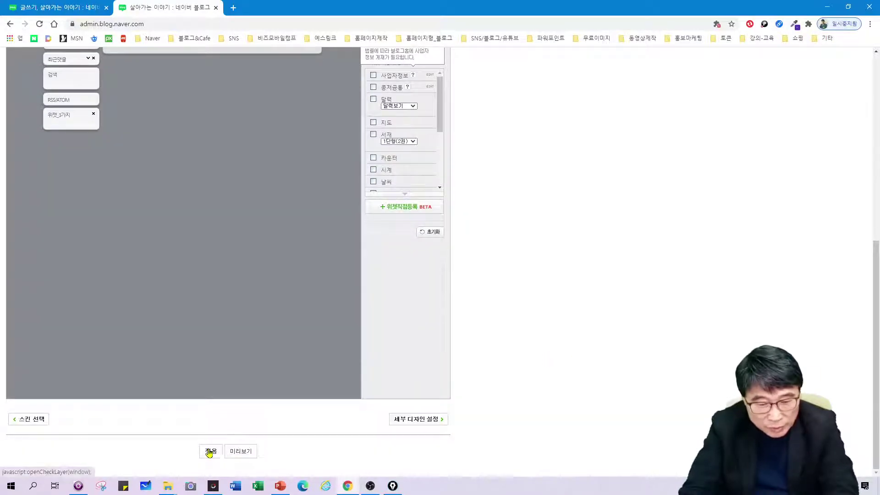
{"action": "left_click", "coordinate": [210, 451]}
{"action": "left_click", "coordinate": [489, 77]}
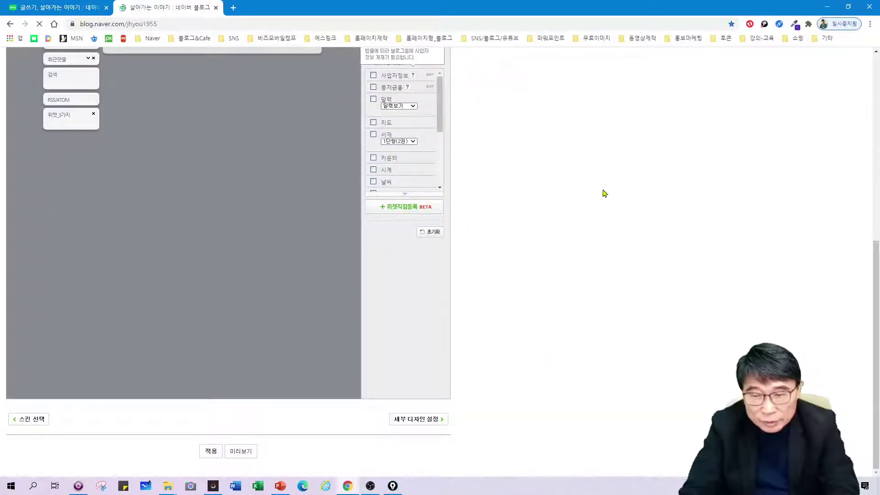
Step: Test the link of the lower Bizmobile Camp 홈페이지 widget on the blog, and close the website tab it opens
{"action": "scroll", "coordinate": [555, 240], "scroll_direction": "down", "scroll_amount": 4}
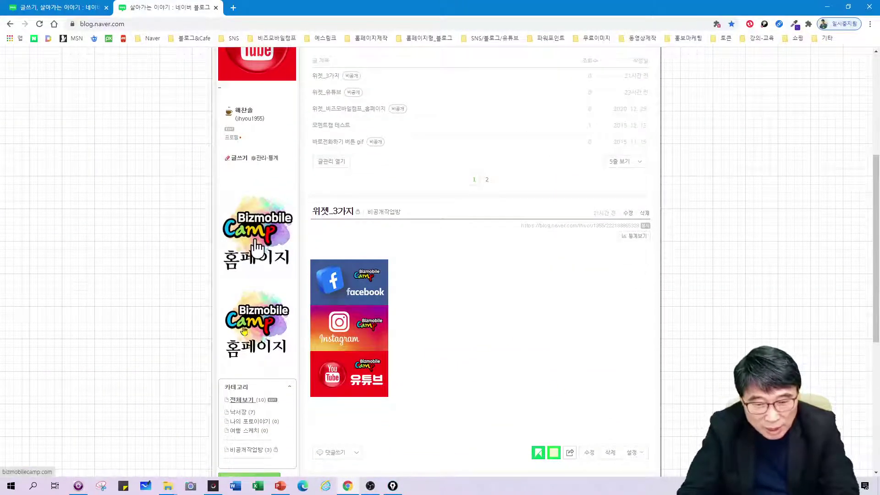
{"action": "left_click", "coordinate": [270, 317]}
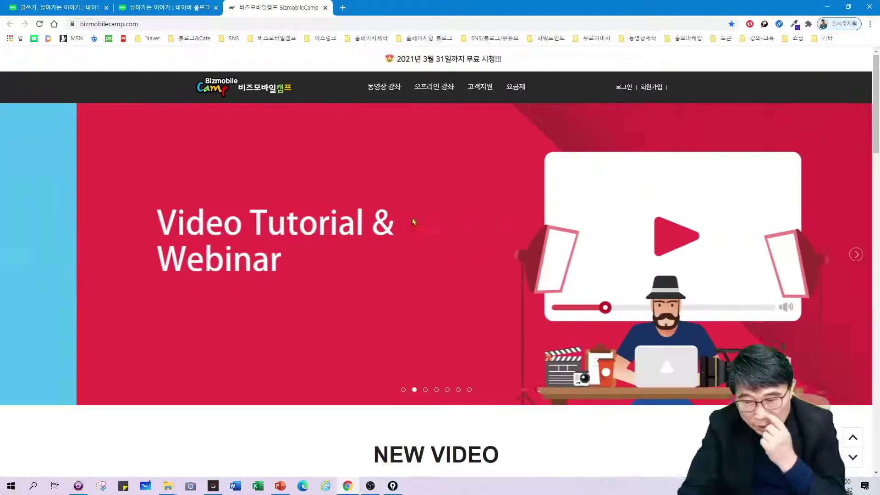
{"action": "left_click", "coordinate": [326, 8]}
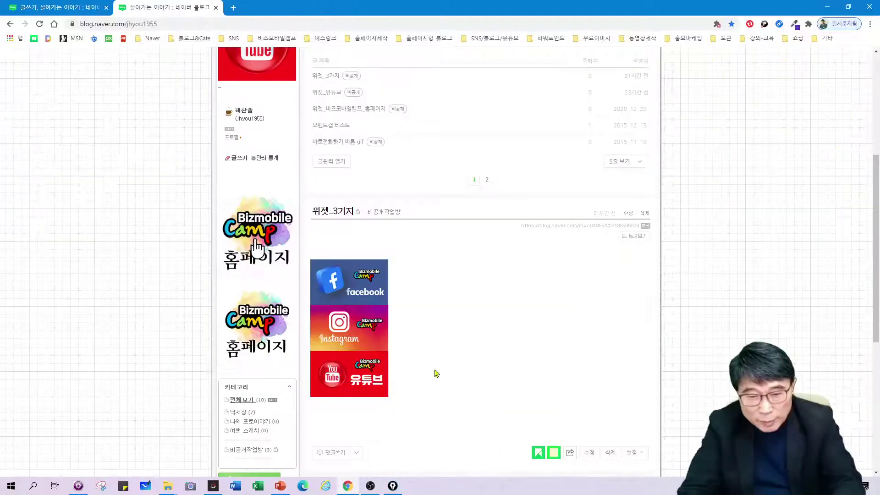
Step: Examine the YouTube and Bizmobile Camp widgets in the blog sidebar and their positions around the profile and category areas
{"action": "scroll", "coordinate": [580, 329], "scroll_direction": "down", "scroll_amount": 3}
{"action": "scroll", "coordinate": [568, 332], "scroll_direction": "up", "scroll_amount": 8}
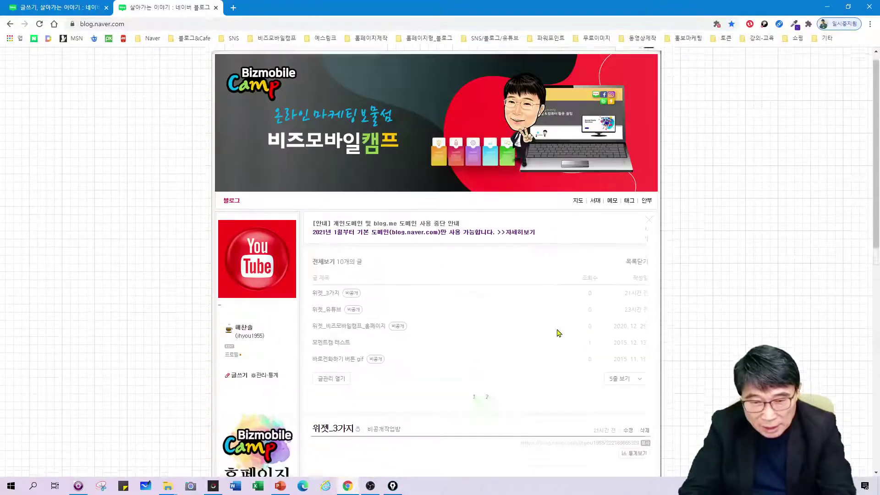
{"action": "scroll", "coordinate": [350, 421], "scroll_direction": "down", "scroll_amount": 3}
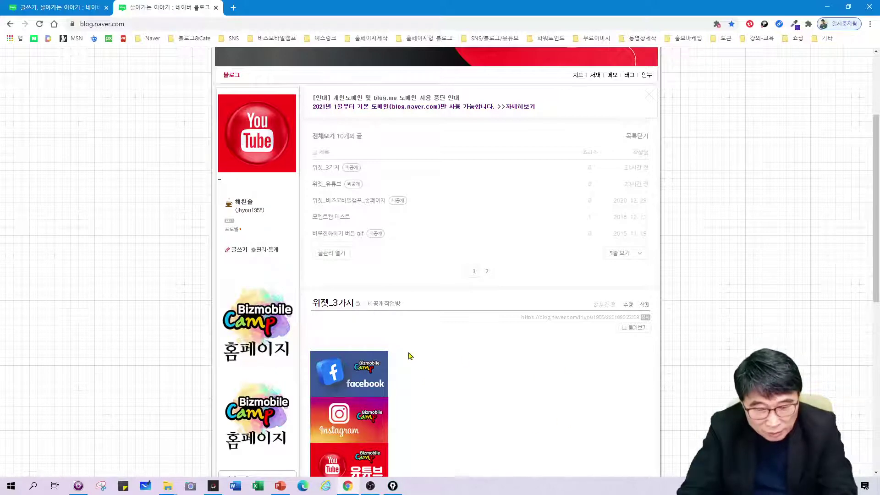
{"action": "left_click", "coordinate": [290, 343]}
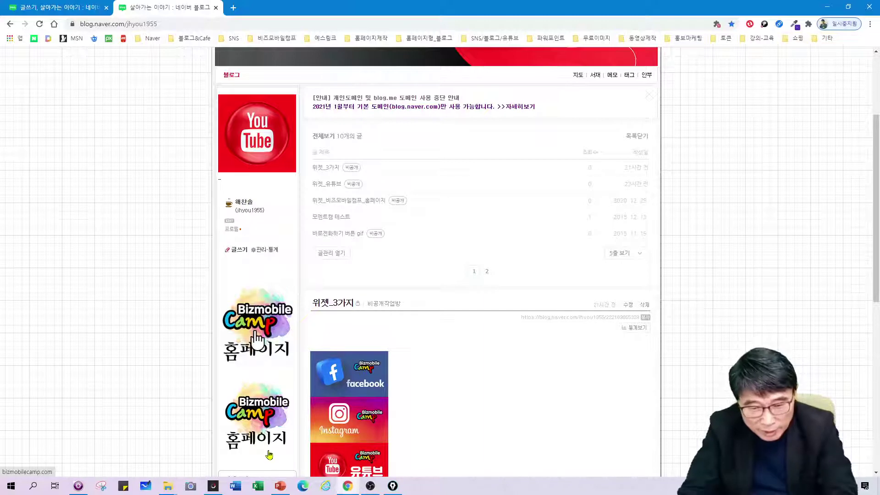
{"action": "scroll", "coordinate": [268, 431], "scroll_direction": "down", "scroll_amount": 2}
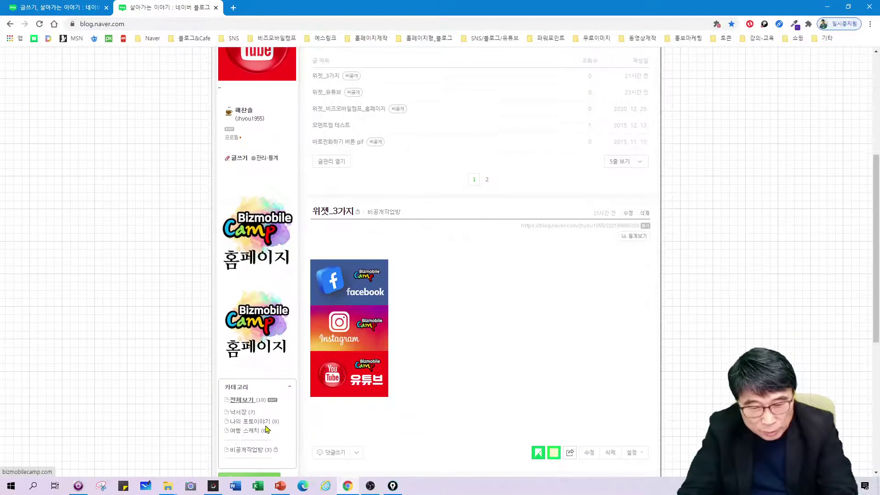
{"action": "scroll", "coordinate": [265, 408], "scroll_direction": "up", "scroll_amount": 3}
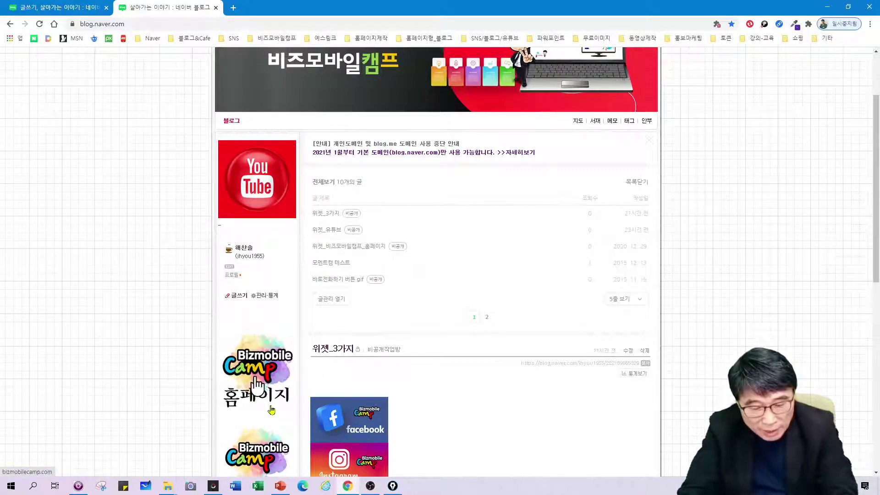
{"action": "scroll", "coordinate": [272, 410], "scroll_direction": "down", "scroll_amount": 9}
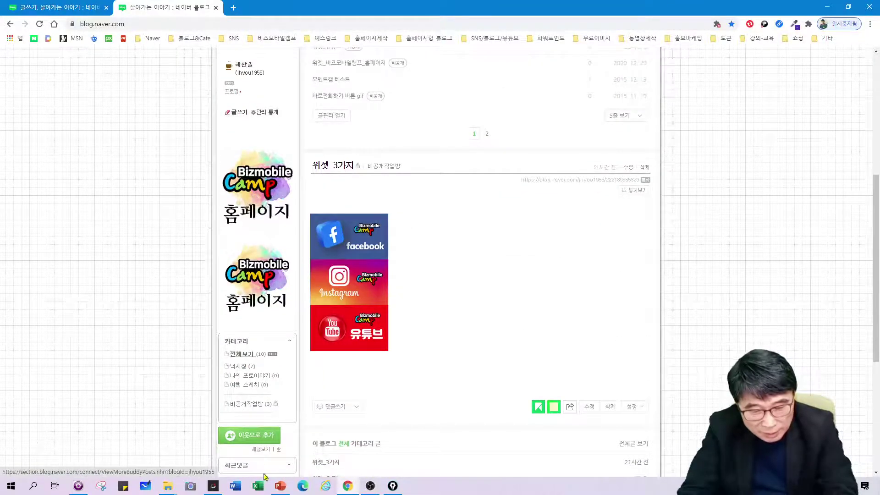
{"action": "scroll", "coordinate": [273, 412], "scroll_direction": "up", "scroll_amount": 10}
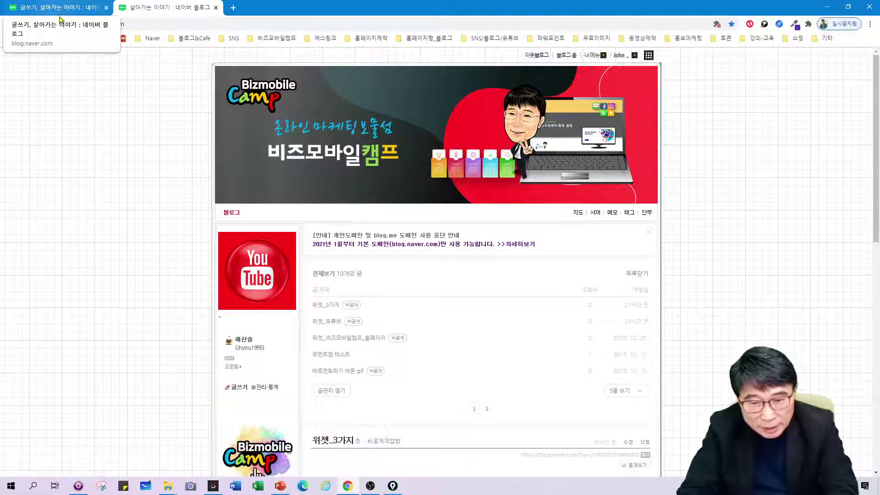
Step: Open a new blog post for writing, and publish the draft containing the Bizmobile Camp homepage image in the other browser tab
{"action": "left_click", "coordinate": [241, 388]}
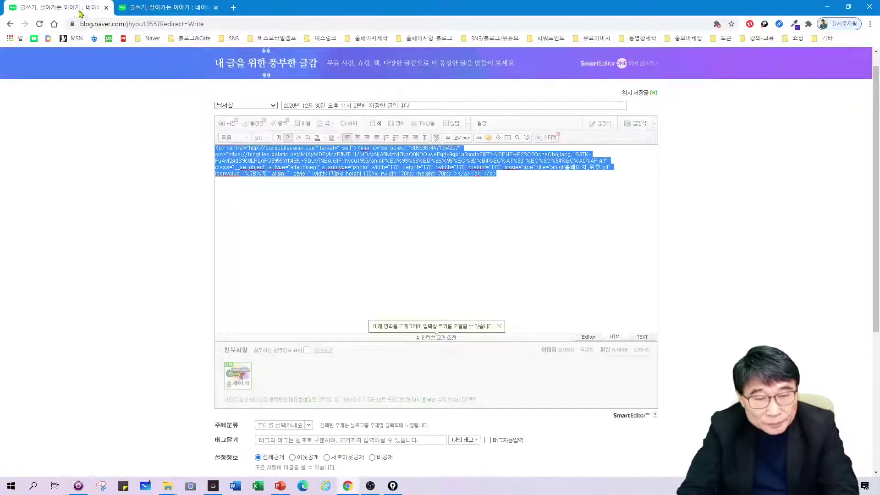
{"action": "scroll", "coordinate": [673, 403], "scroll_direction": "down", "scroll_amount": 5}
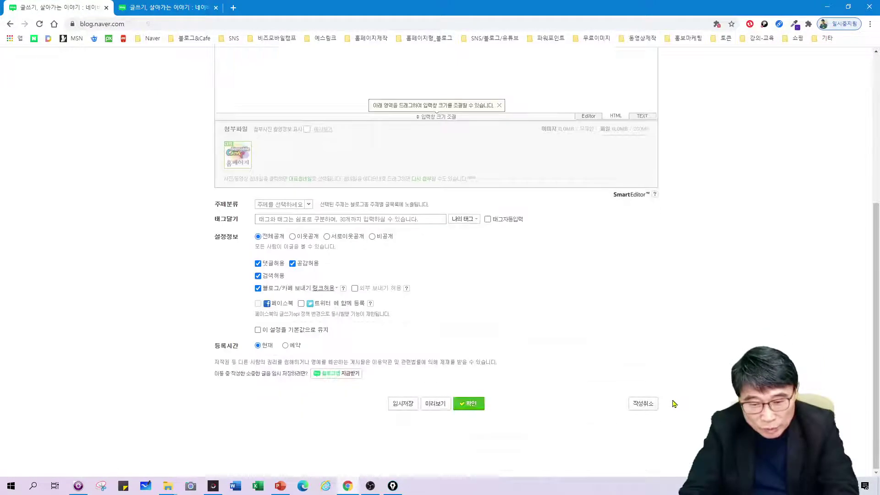
{"action": "left_click", "coordinate": [467, 408]}
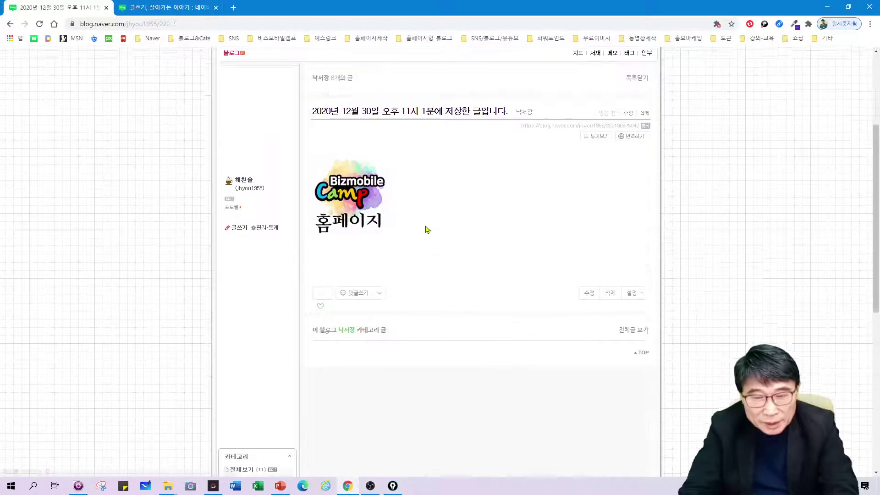
Step: Upload the anigif유튜브_위젯 image from the desktop folder (바탕 화면) into the new blog post
{"action": "left_click", "coordinate": [164, 11]}
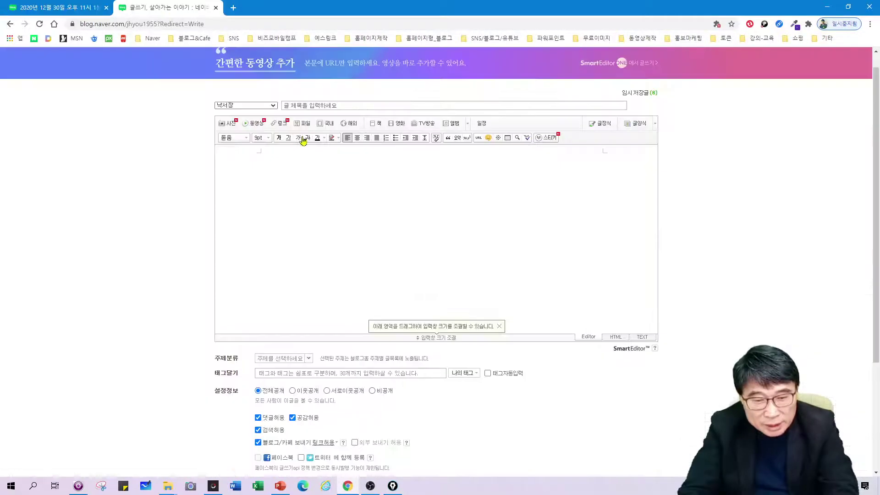
{"action": "left_click", "coordinate": [232, 125]}
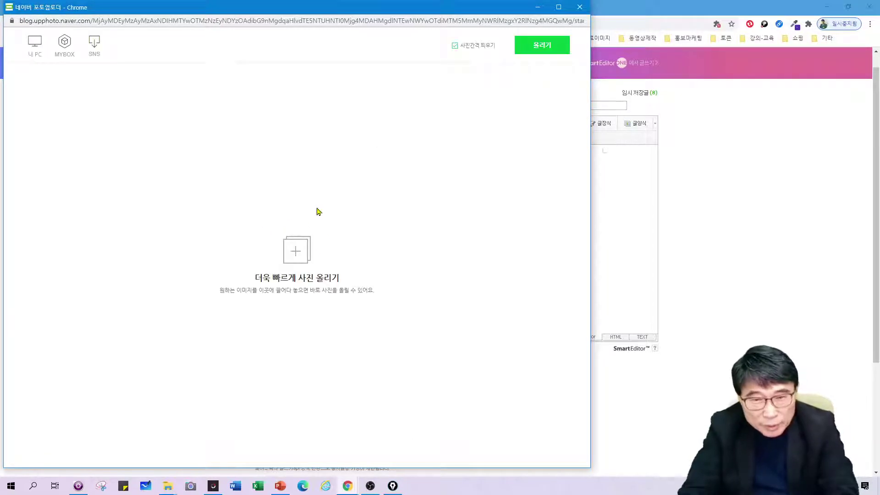
{"action": "left_click", "coordinate": [36, 51]}
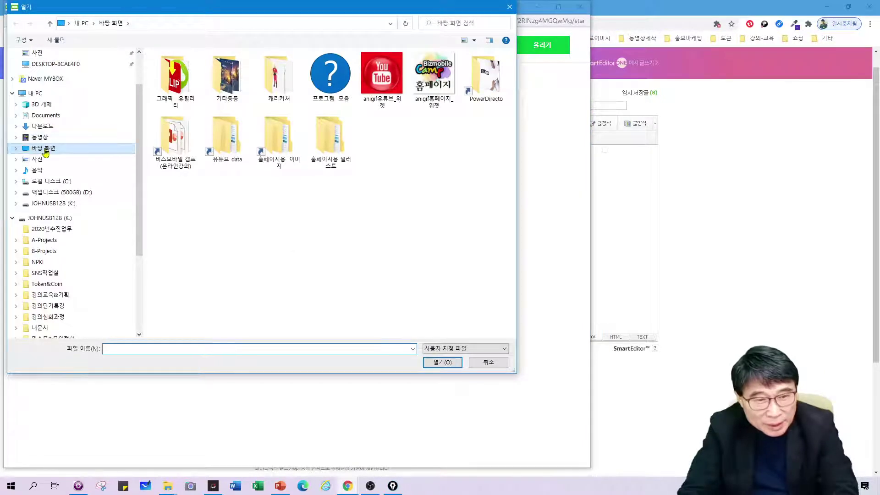
{"action": "left_click", "coordinate": [382, 75]}
{"action": "left_click", "coordinate": [443, 363]}
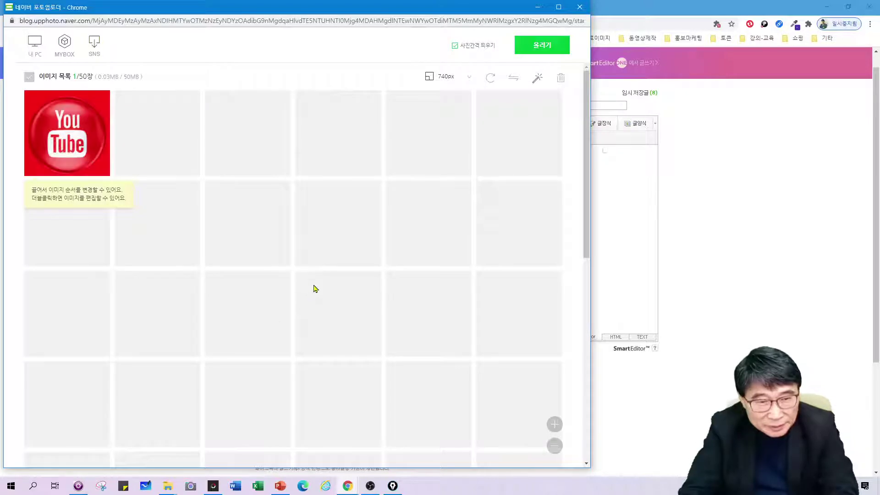
{"action": "left_click", "coordinate": [544, 46]}
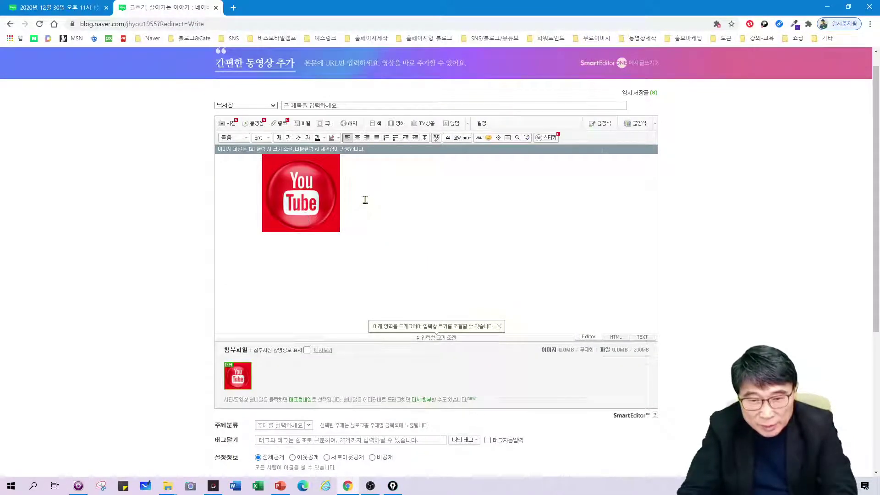
Step: Open the link entry for the selected YouTube image, and copy the URL of the 비즈모바일캠프 YouTube channel home from a new browser tab
{"action": "left_click_drag", "start_coordinate": [364, 205], "coordinate": [272, 204]}
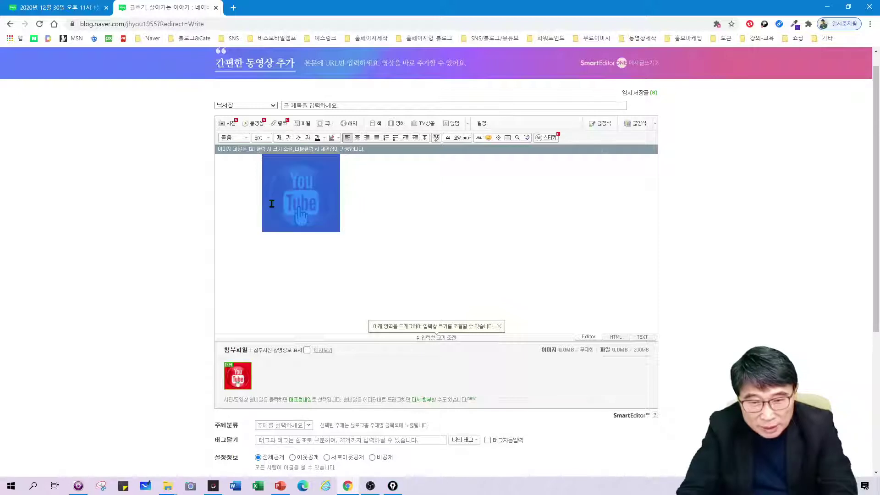
{"action": "left_click", "coordinate": [479, 138]}
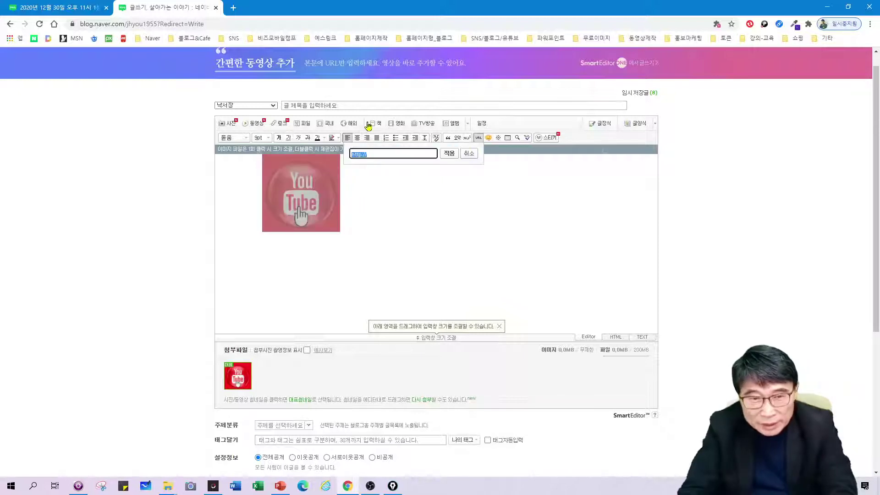
{"action": "left_click", "coordinate": [233, 7]}
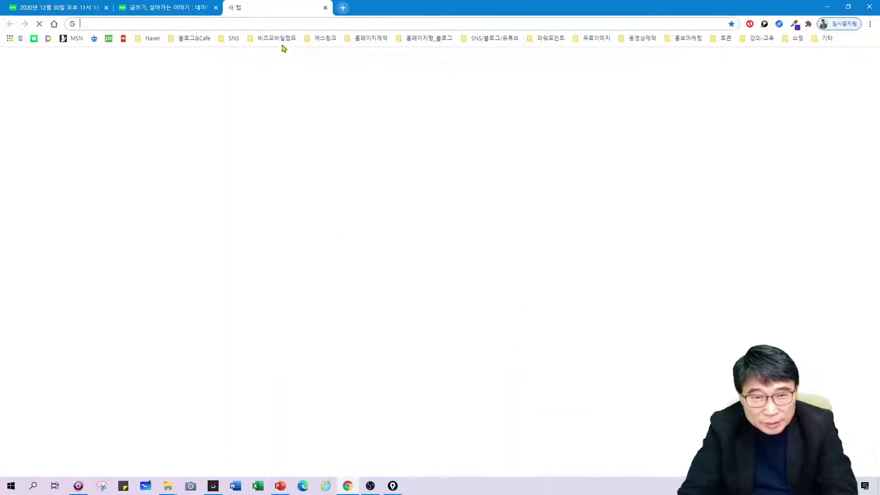
{"action": "left_click", "coordinate": [281, 41]}
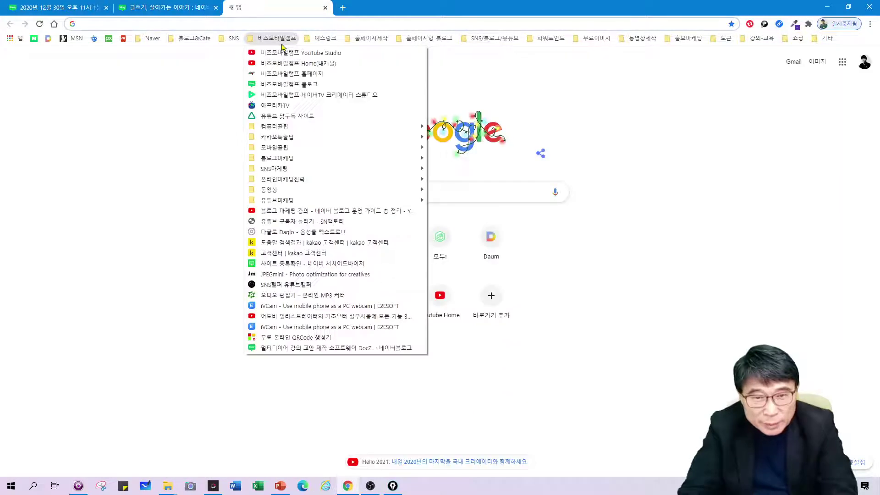
{"action": "left_click", "coordinate": [302, 63]}
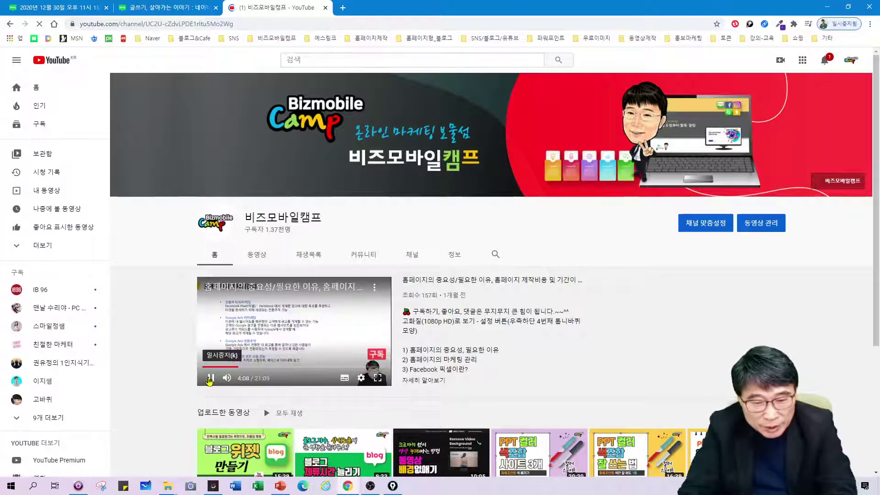
{"action": "left_click", "coordinate": [210, 379]}
{"action": "left_click", "coordinate": [207, 23]}
{"action": "key", "text": "super+c"}
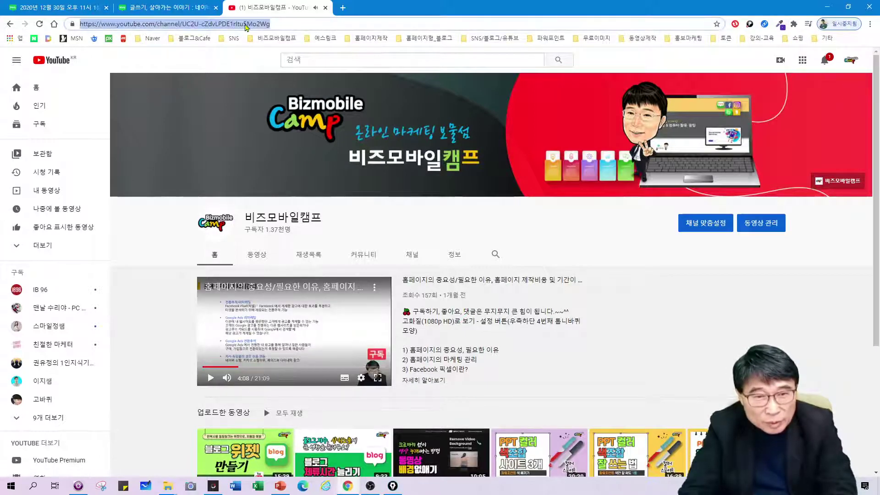
{"action": "right_click", "coordinate": [246, 24]}
{"action": "left_click", "coordinate": [265, 77]}
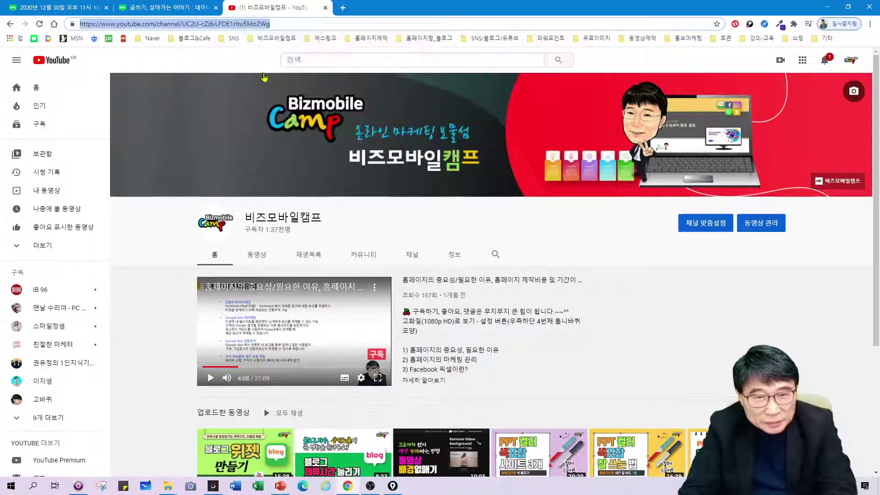
Step: Paste the copied channel URL as the YouTube image's link in the blog post and apply it
{"action": "left_click", "coordinate": [170, 7]}
{"action": "right_click", "coordinate": [360, 157]}
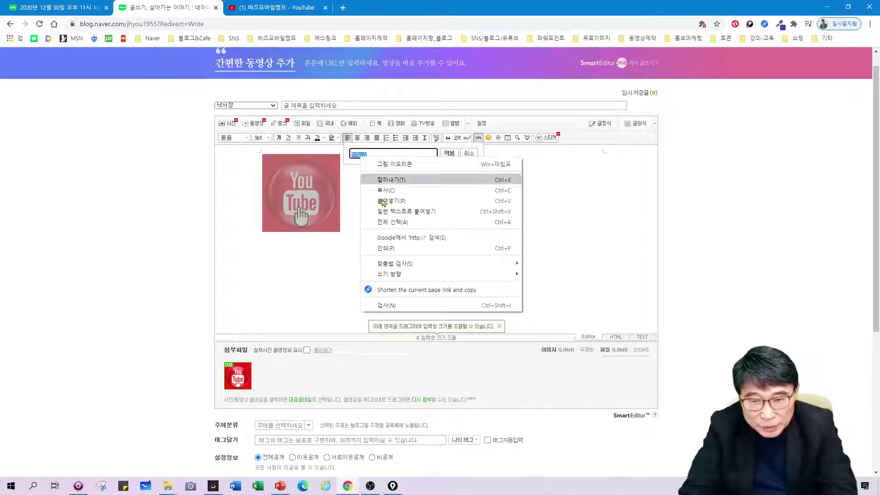
{"action": "left_click", "coordinate": [381, 200]}
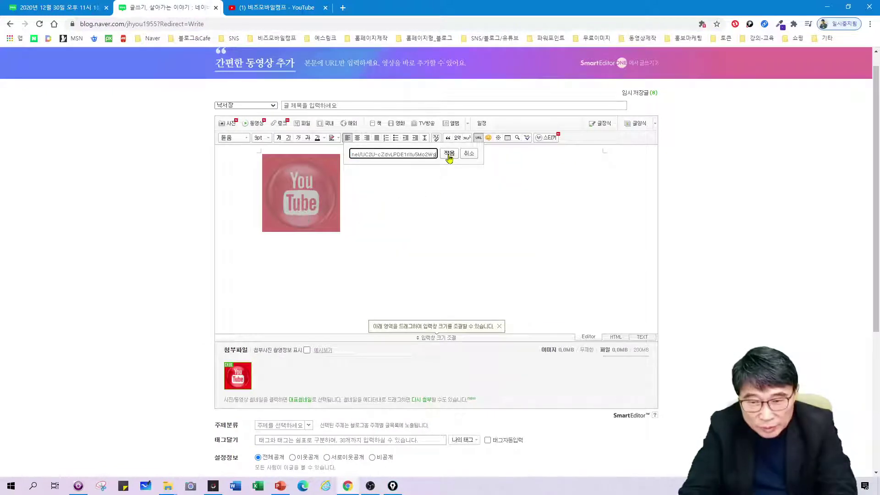
{"action": "left_click", "coordinate": [449, 155]}
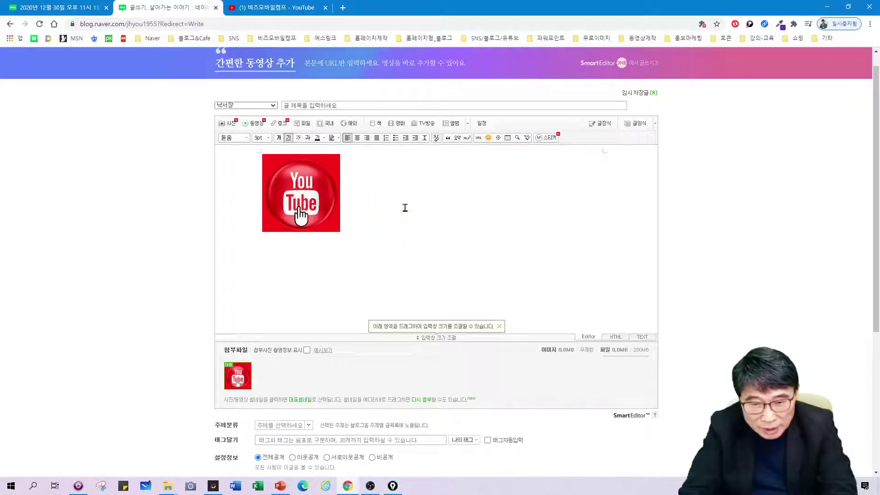
Step: Copy the entire HTML code of the linked YouTube image from the post editor, and return to the published blog tab
{"action": "left_click", "coordinate": [616, 337]}
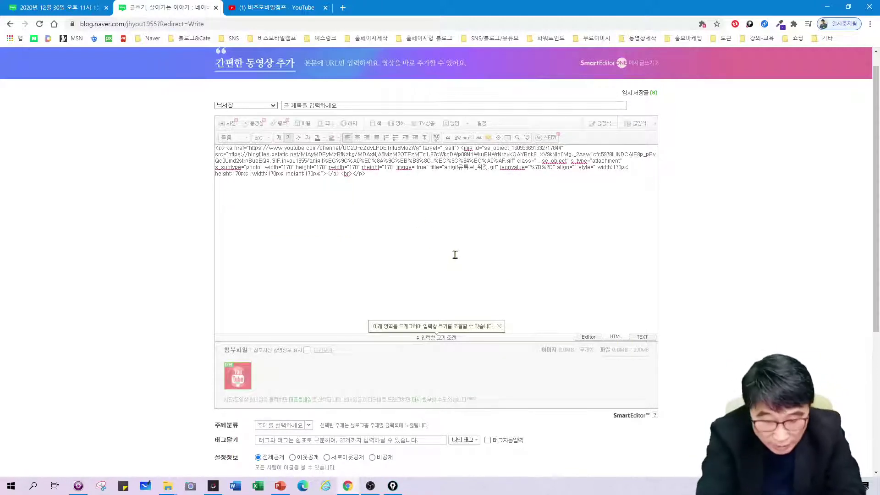
{"action": "key", "text": "ctrl+a"}
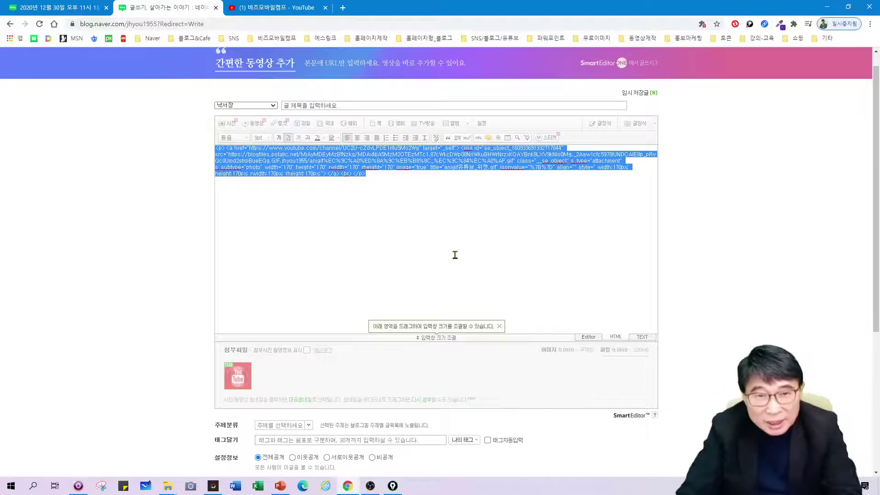
{"action": "left_click", "coordinate": [77, 13]}
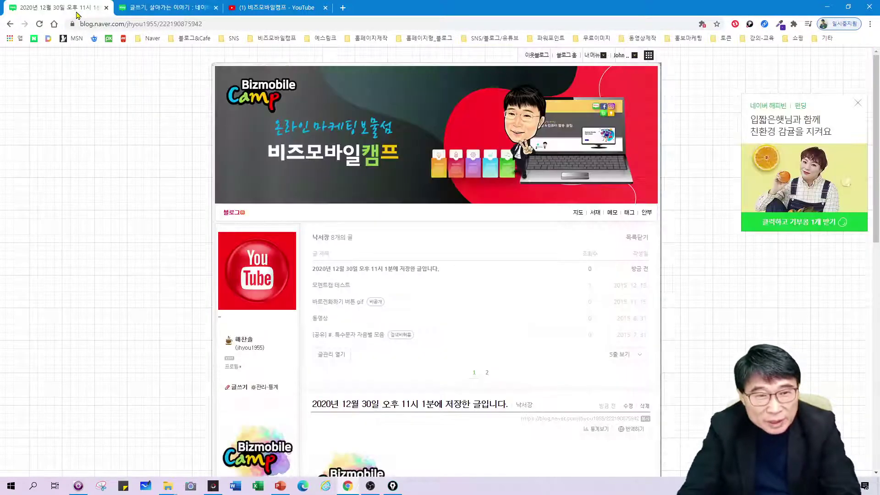
Step: Open the blog's layout and widget settings (레이아웃·위젯 설정) from its management page, and start a direct widget registration (위젯직접등록)
{"action": "left_click", "coordinate": [264, 387]}
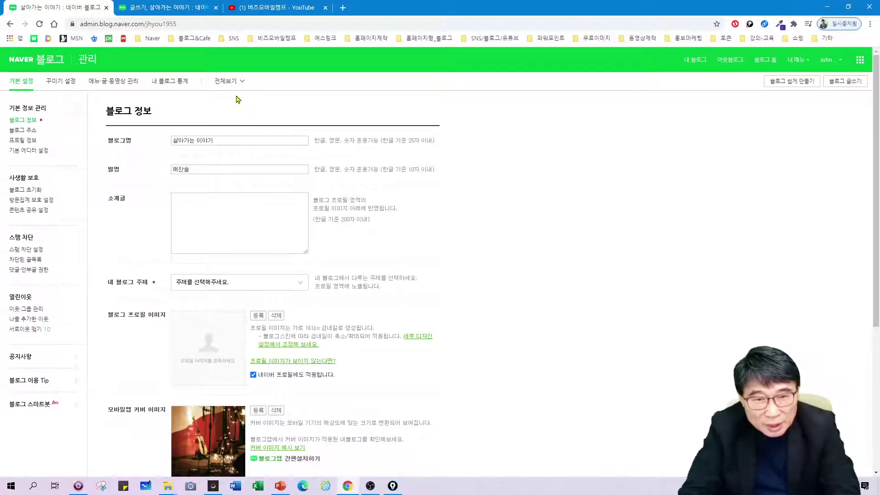
{"action": "left_click", "coordinate": [228, 81]}
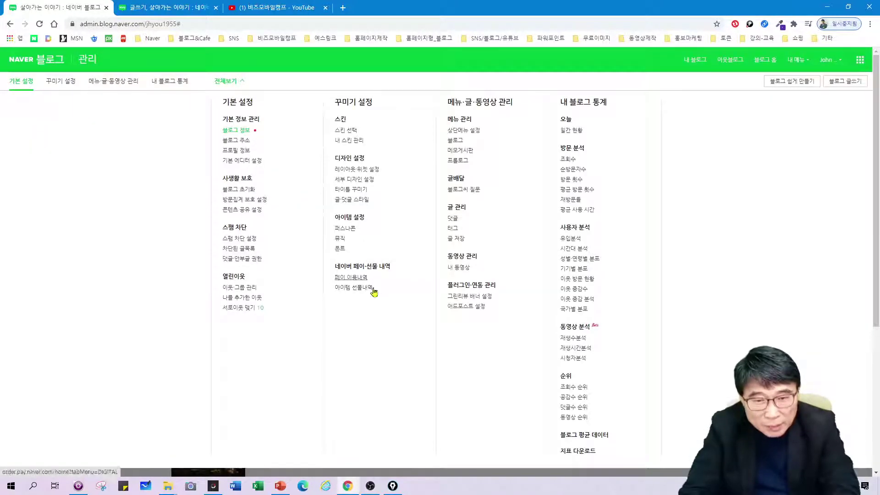
{"action": "left_click", "coordinate": [372, 171]}
{"action": "scroll", "coordinate": [435, 312], "scroll_direction": "down", "scroll_amount": 5}
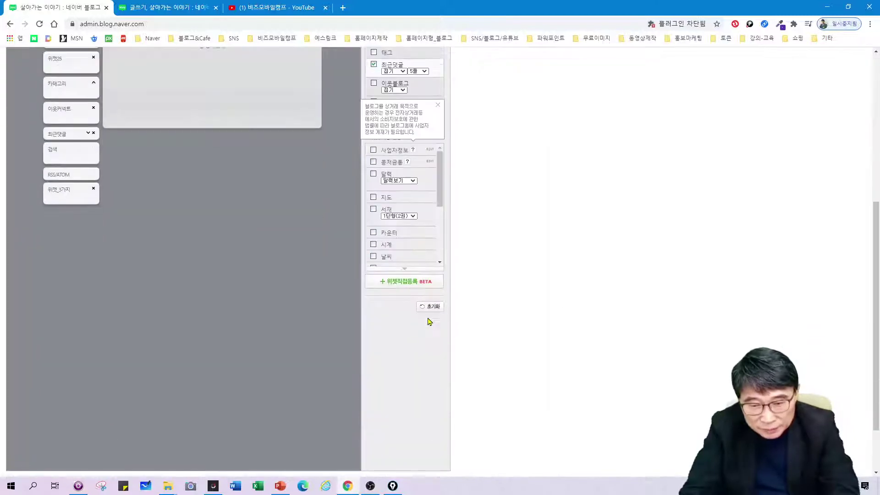
{"action": "left_click", "coordinate": [424, 289]}
Step: Name the new widget 유튜브_위젯33, paste the copied HTML as its code and register it
{"action": "left_click", "coordinate": [374, 242]}
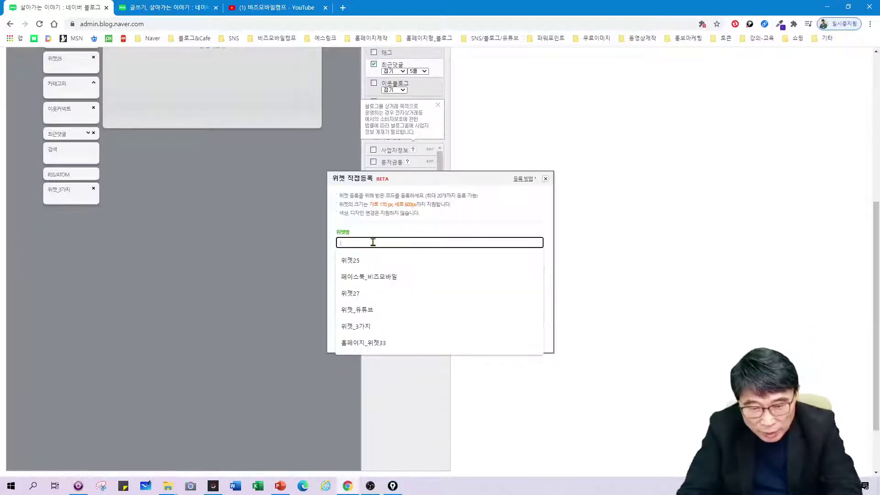
{"action": "type", "text": "위젯33"}
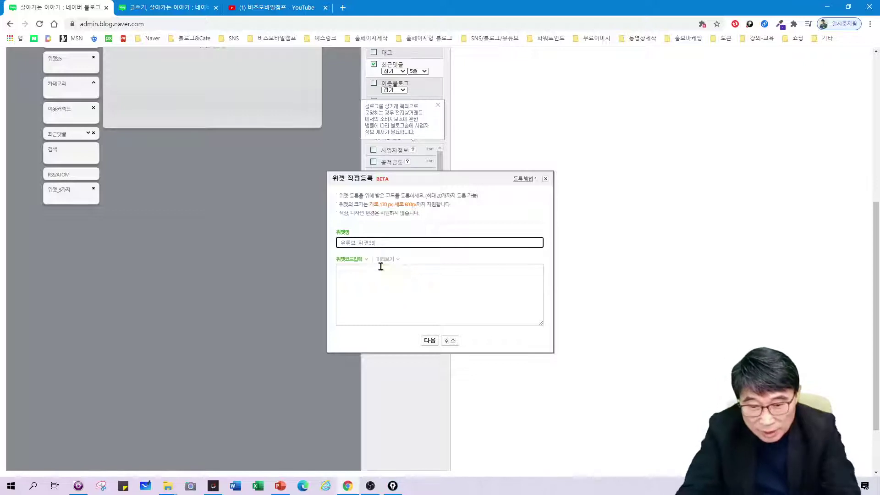
{"action": "left_click", "coordinate": [373, 273]}
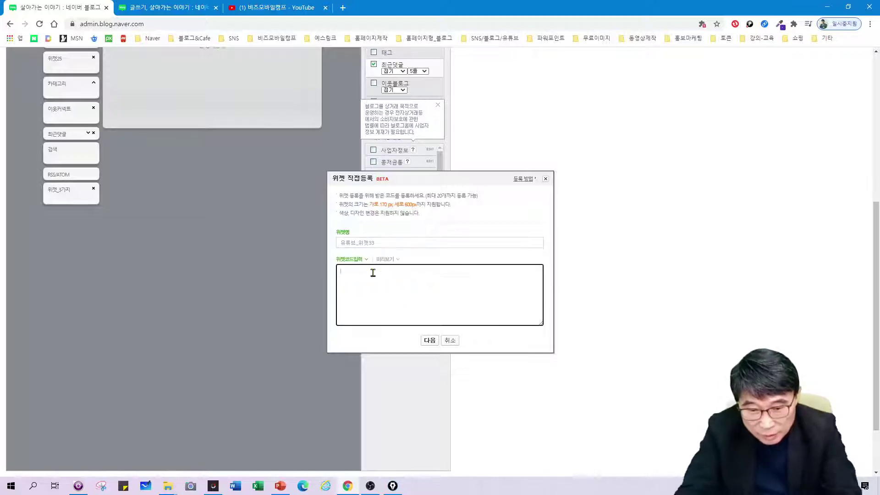
{"action": "key", "text": "ctrl+v"}
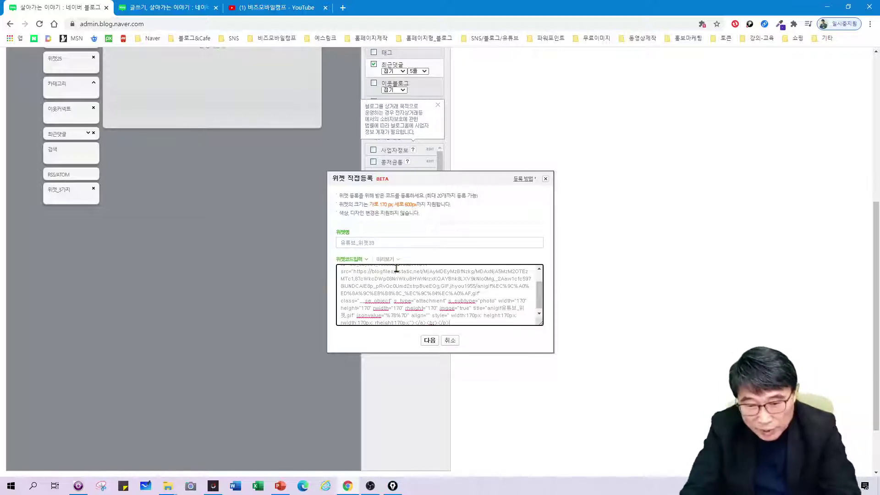
{"action": "left_click", "coordinate": [430, 340]}
{"action": "scroll", "coordinate": [415, 298], "scroll_direction": "down", "scroll_amount": 2}
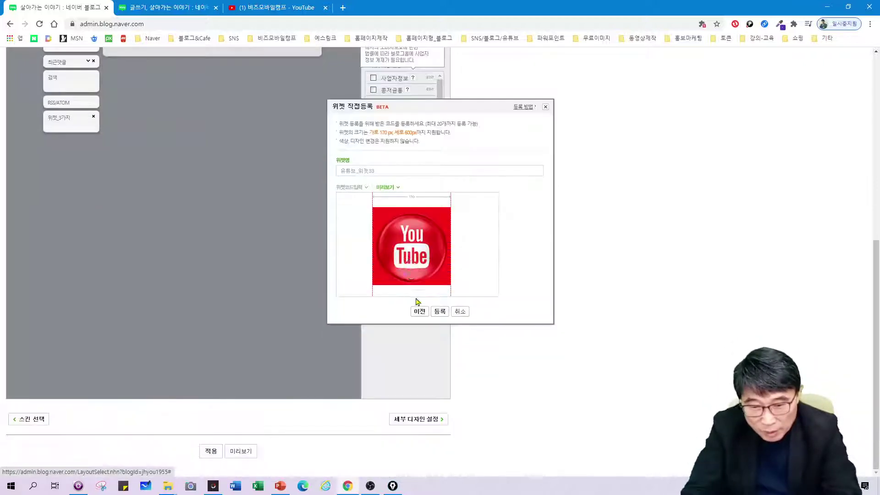
{"action": "left_click", "coordinate": [439, 312]}
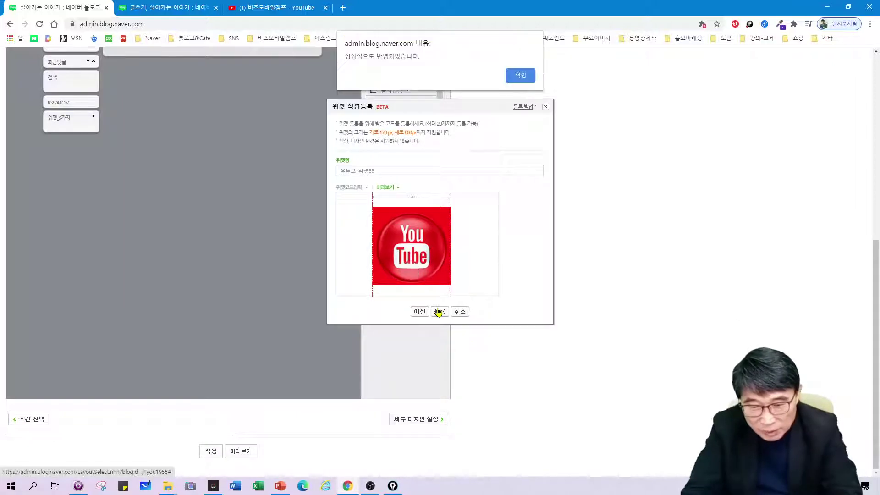
{"action": "left_click", "coordinate": [521, 75]}
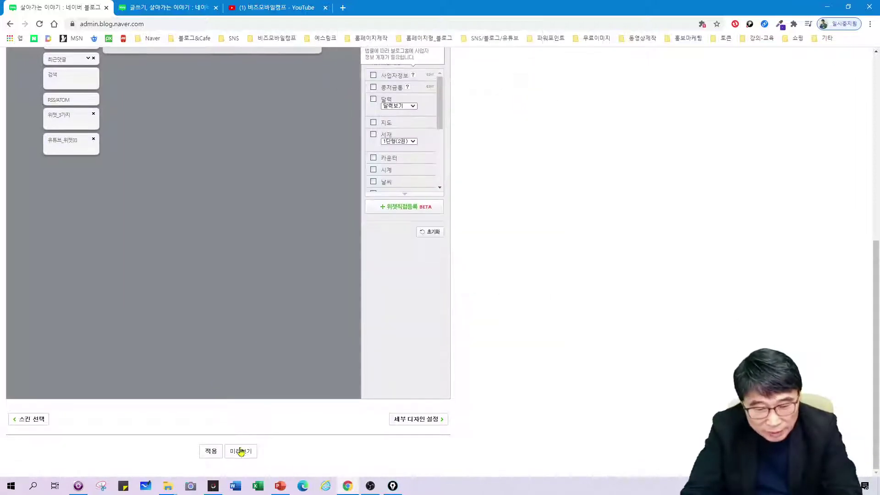
Step: Move the 유튜브_위젯33 widget to the top of sidebar 1 (사이드바 1) and apply the layout to the blog
{"action": "scroll", "coordinate": [136, 187], "scroll_direction": "up", "scroll_amount": 7}
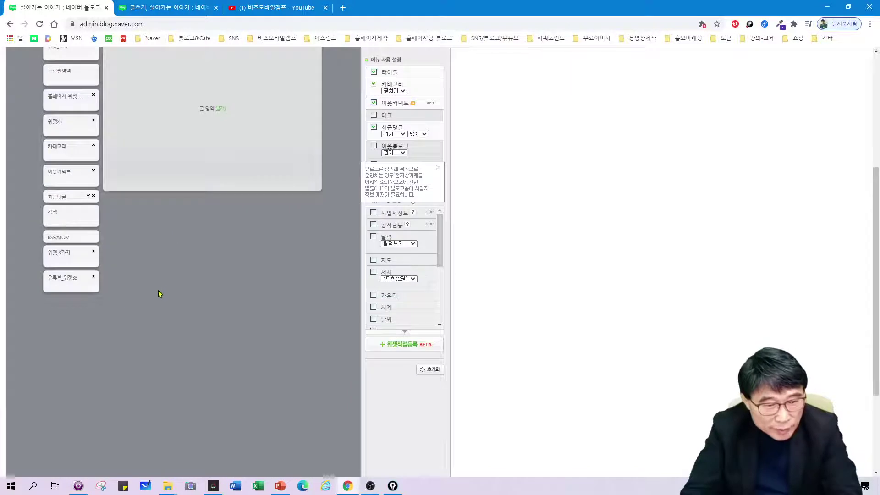
{"action": "left_click_drag", "start_coordinate": [65, 464], "coordinate": [66, 202]}
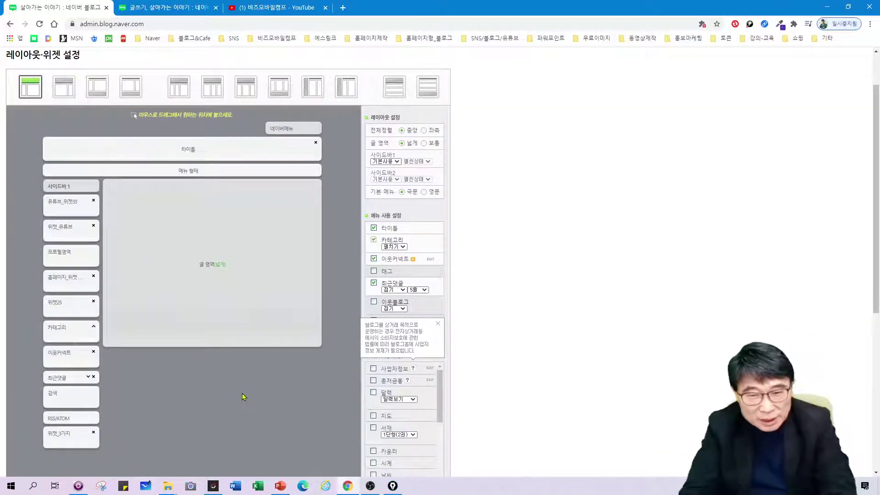
{"action": "scroll", "coordinate": [527, 324], "scroll_direction": "down", "scroll_amount": 6}
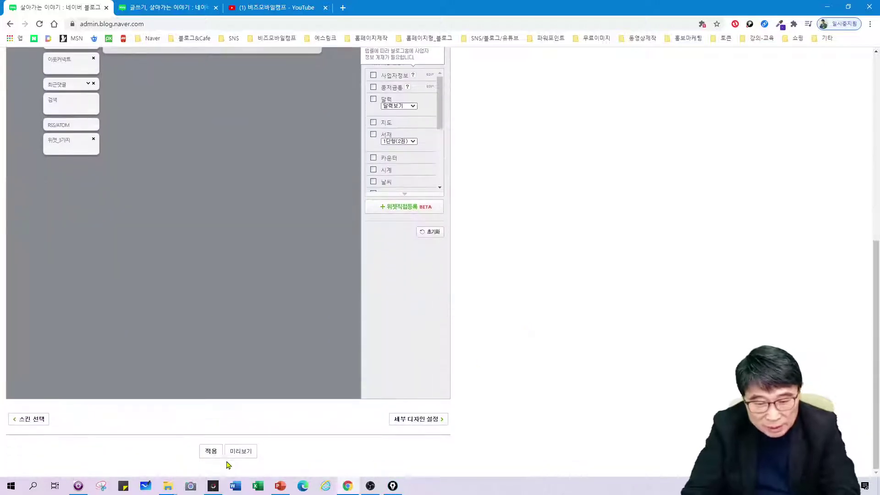
{"action": "left_click", "coordinate": [211, 453]}
{"action": "left_click", "coordinate": [495, 81]}
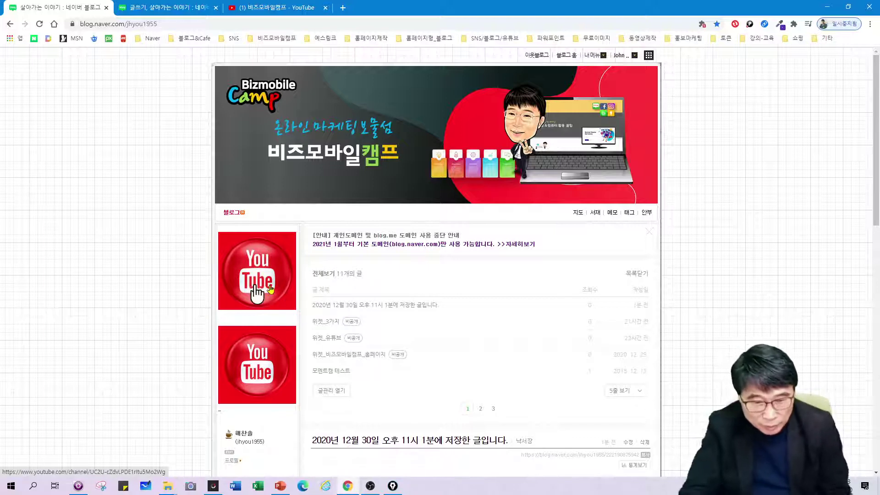
Step: Examine the image widgets along the blog's sidebar from YouTube to the three SNS banners, and open the 위젯_3가지 post
{"action": "scroll", "coordinate": [267, 303], "scroll_direction": "down", "scroll_amount": 2}
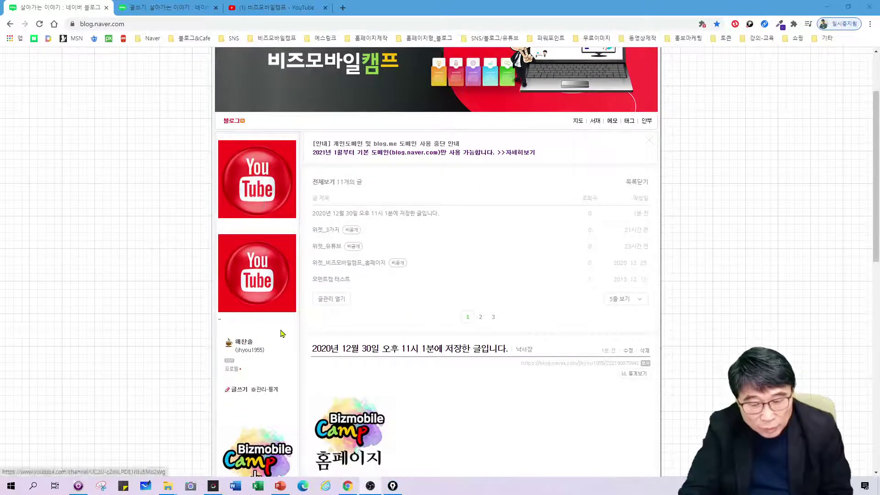
{"action": "scroll", "coordinate": [281, 383], "scroll_direction": "down", "scroll_amount": 3}
{"action": "scroll", "coordinate": [270, 357], "scroll_direction": "up", "scroll_amount": 2}
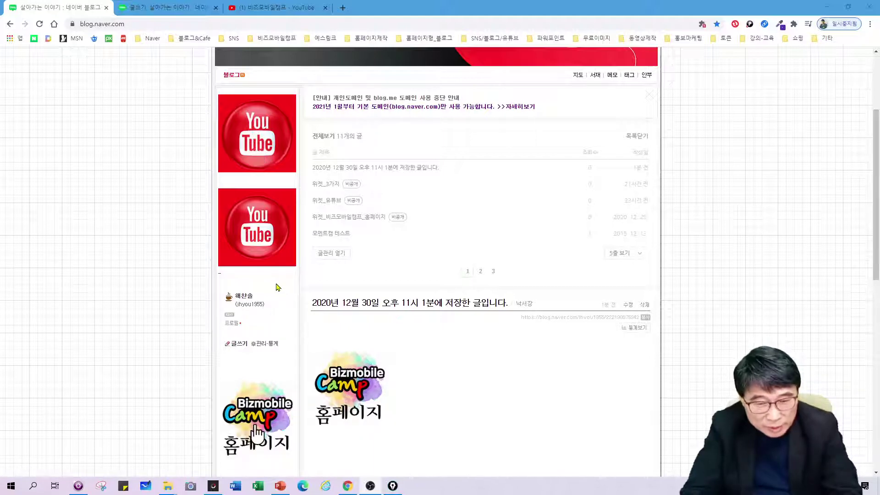
{"action": "scroll", "coordinate": [277, 287], "scroll_direction": "down", "scroll_amount": 10}
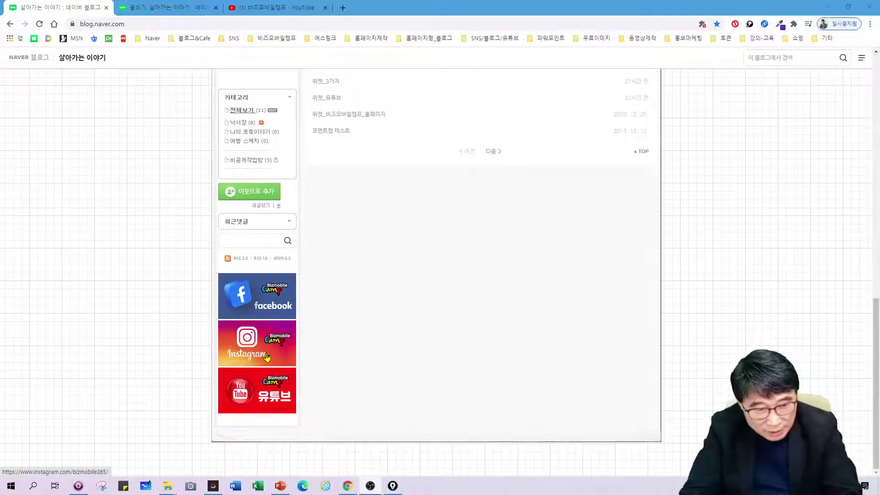
{"action": "scroll", "coordinate": [266, 358], "scroll_direction": "up", "scroll_amount": 8}
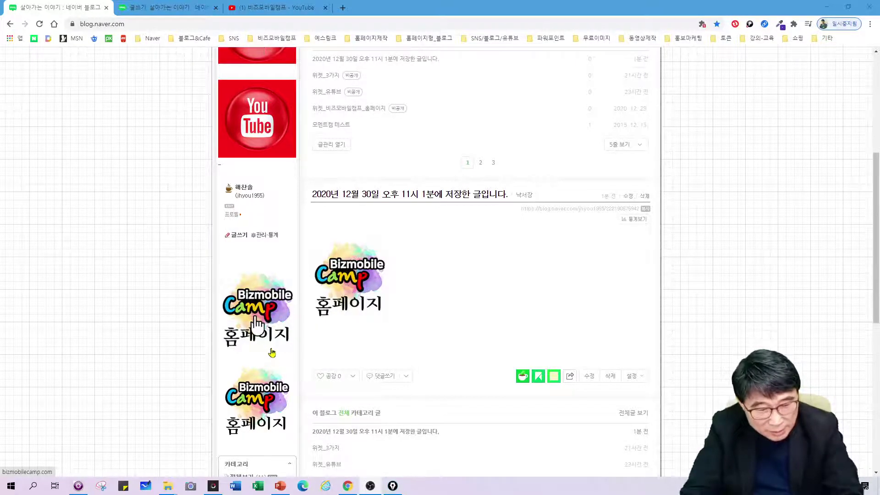
{"action": "scroll", "coordinate": [276, 348], "scroll_direction": "down", "scroll_amount": 5}
{"action": "scroll", "coordinate": [277, 359], "scroll_direction": "down", "scroll_amount": 2}
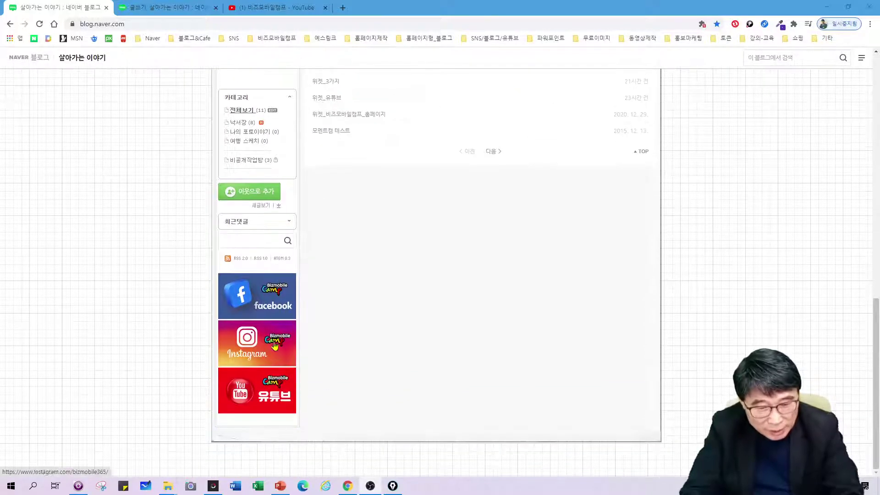
{"action": "scroll", "coordinate": [266, 384], "scroll_direction": "up", "scroll_amount": 2}
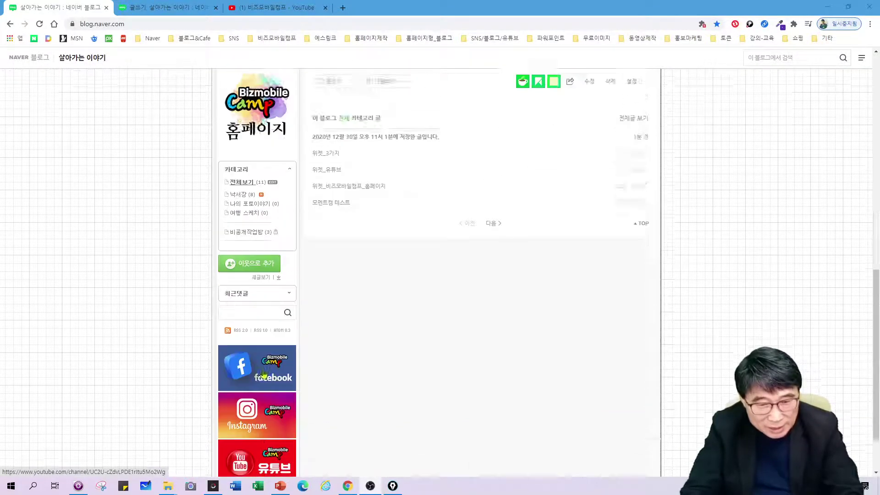
{"action": "scroll", "coordinate": [265, 384], "scroll_direction": "down", "scroll_amount": 2}
{"action": "scroll", "coordinate": [265, 376], "scroll_direction": "up", "scroll_amount": 1}
{"action": "scroll", "coordinate": [265, 374], "scroll_direction": "up", "scroll_amount": 2}
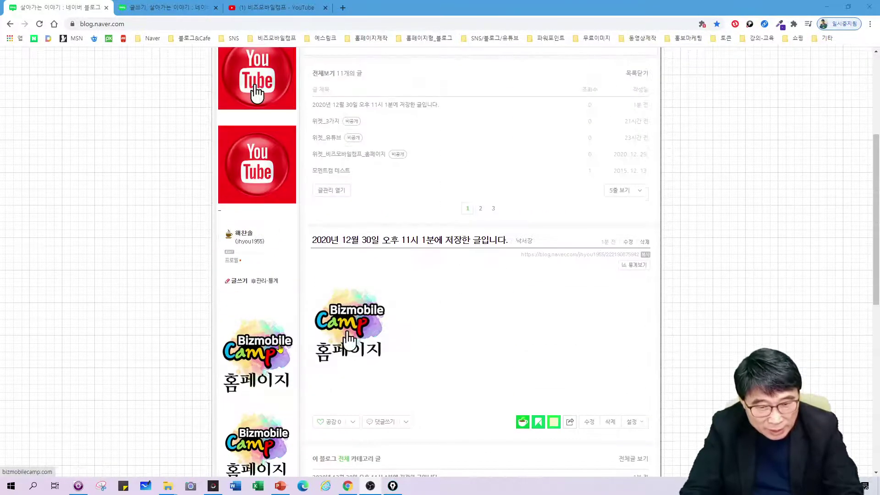
{"action": "scroll", "coordinate": [263, 253], "scroll_direction": "up", "scroll_amount": 3}
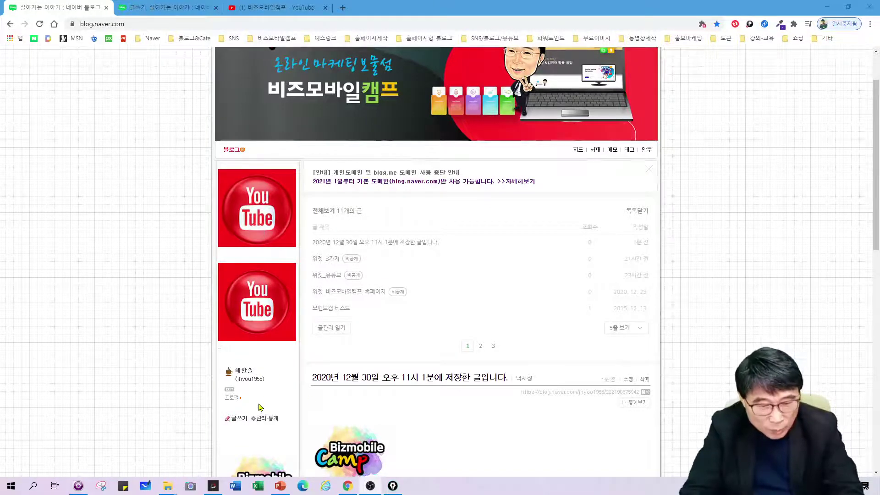
{"action": "scroll", "coordinate": [259, 408], "scroll_direction": "down", "scroll_amount": 4}
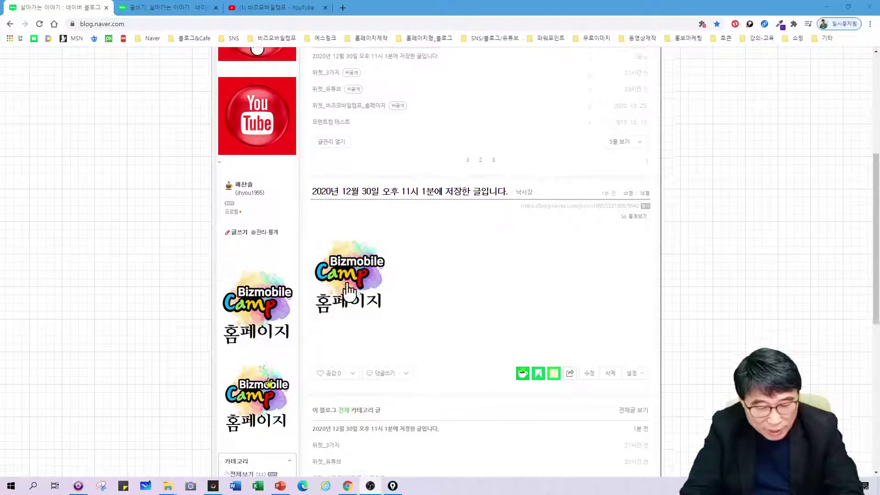
{"action": "scroll", "coordinate": [269, 383], "scroll_direction": "down", "scroll_amount": 8}
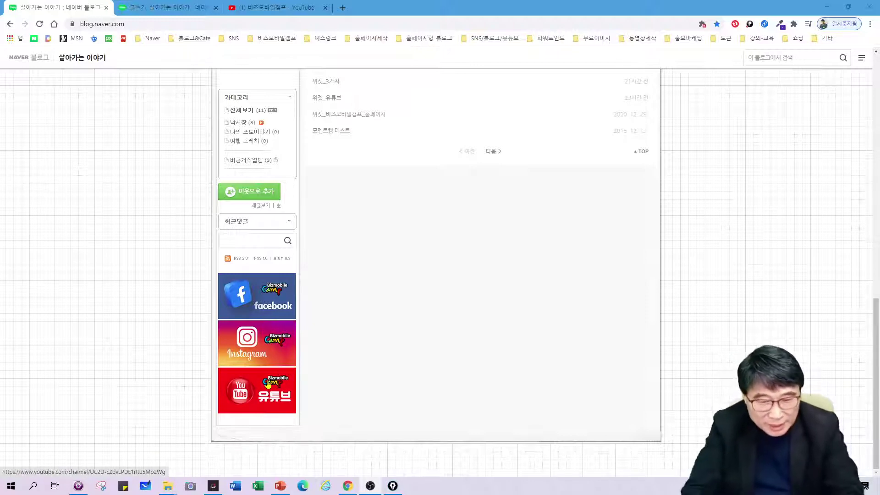
{"action": "scroll", "coordinate": [362, 353], "scroll_direction": "up", "scroll_amount": 4}
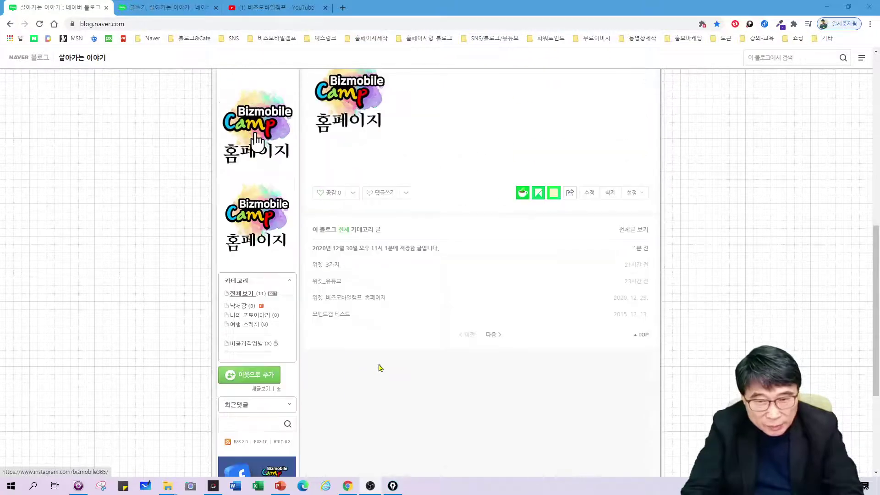
{"action": "left_click", "coordinate": [331, 266]}
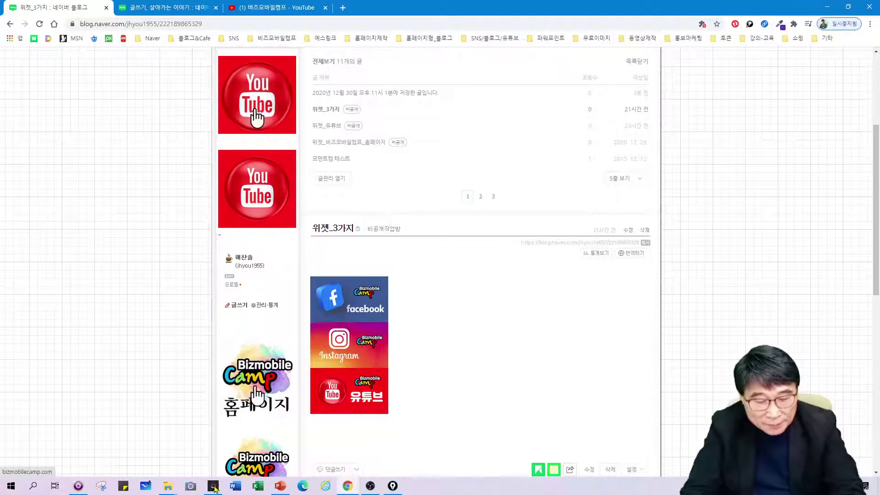
Step: Switch to PowerPoint, open slide 70 (한꺼번에 여러 Gif 등록하기) and examine the YouTube, Facebook and Instagram banners in column A
{"action": "left_click", "coordinate": [283, 486]}
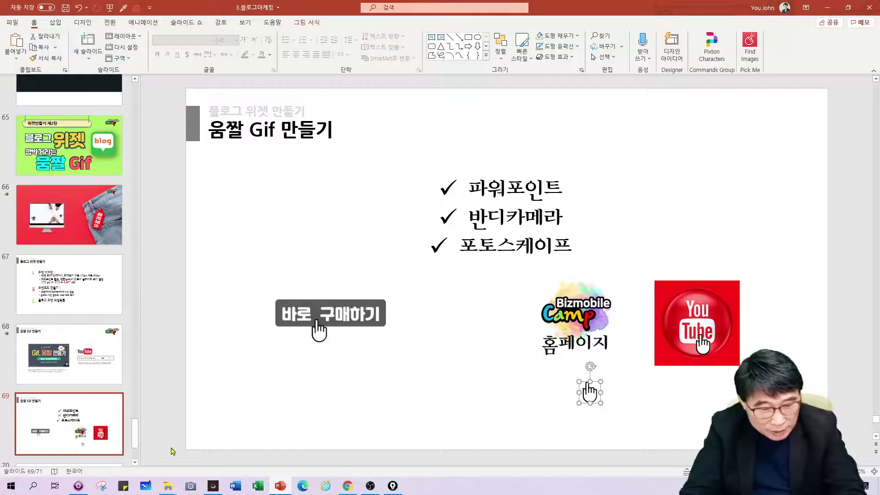
{"action": "scroll", "coordinate": [101, 441], "scroll_direction": "down", "scroll_amount": 2}
{"action": "scroll", "coordinate": [101, 441], "scroll_direction": "down", "scroll_amount": 1}
{"action": "left_click", "coordinate": [82, 360]}
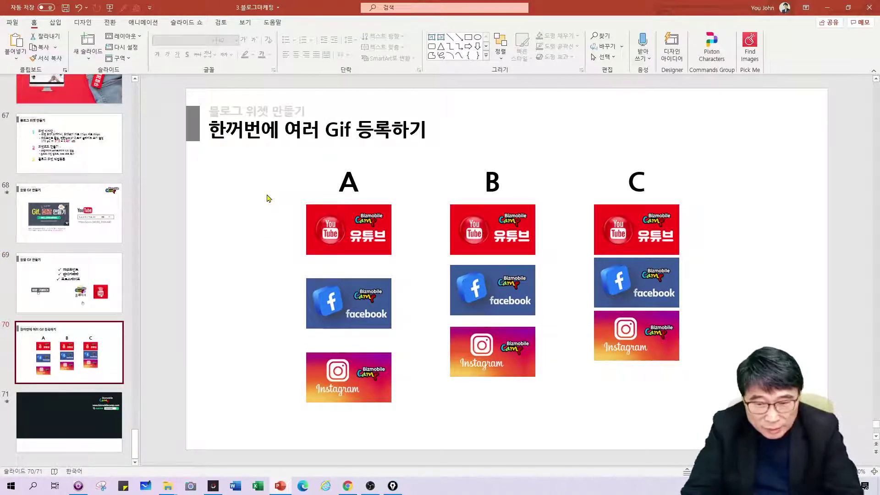
{"action": "left_click", "coordinate": [356, 221]}
{"action": "left_click", "coordinate": [353, 295]}
{"action": "left_click", "coordinate": [358, 383]}
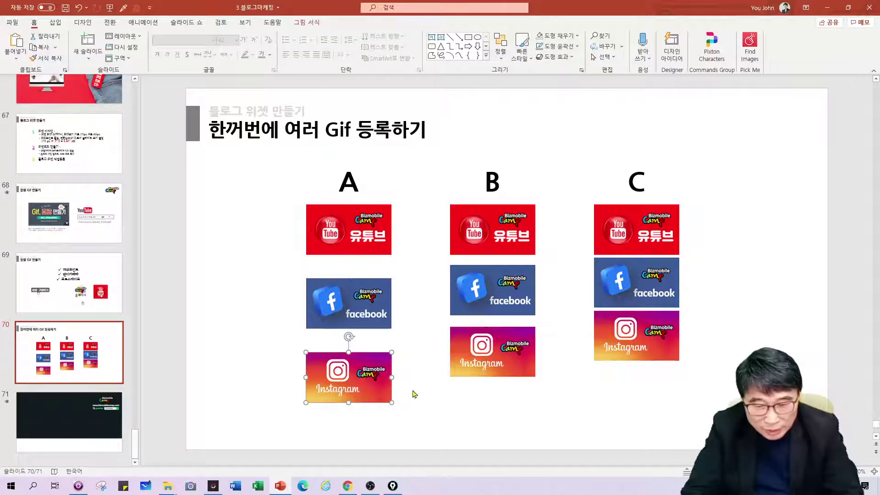
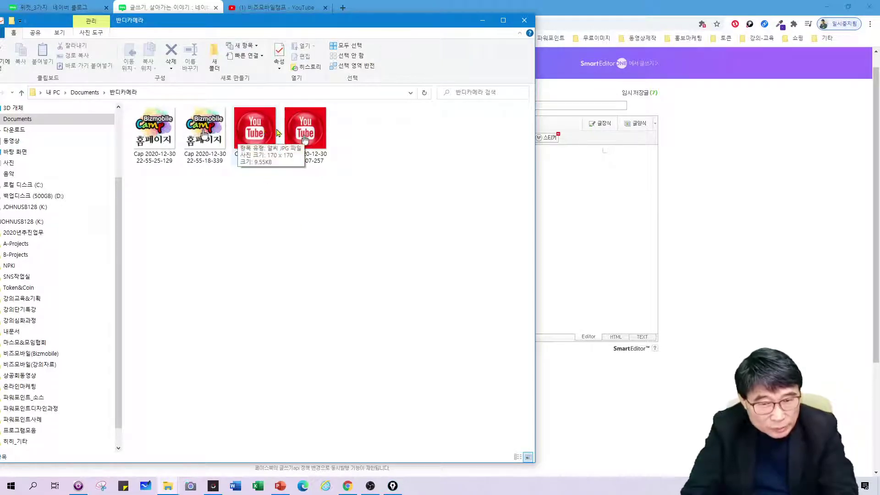
Step: Return to Chrome and view the stacked Facebook, Instagram and YouTube banners in the 위젯_3가지 post
{"action": "left_click", "coordinate": [355, 491]}
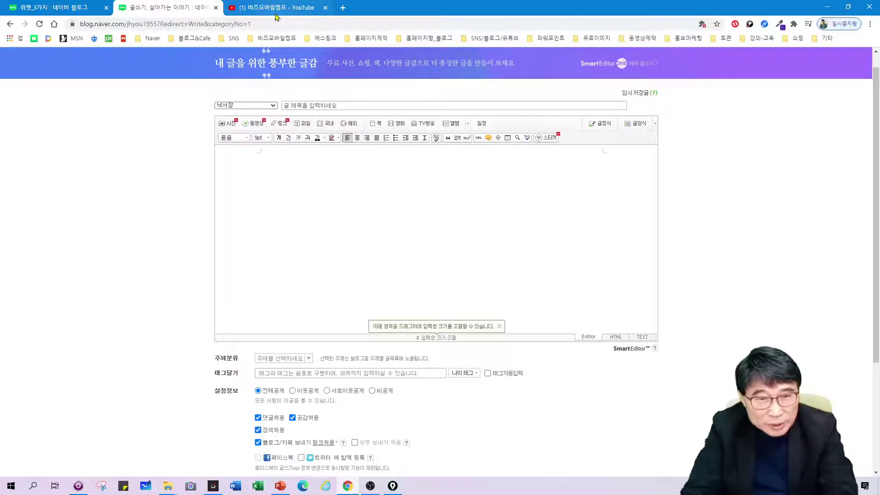
{"action": "left_click", "coordinate": [50, 8]}
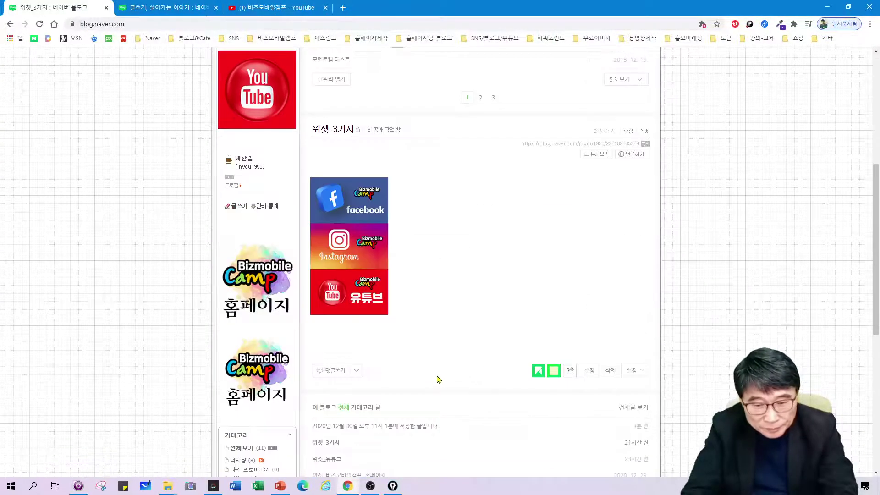
Step: Examine the Facebook, Instagram and YouTube banners in the blog's sidebar and in the 위젯_3가지 post
{"action": "scroll", "coordinate": [271, 413], "scroll_direction": "down", "scroll_amount": 5}
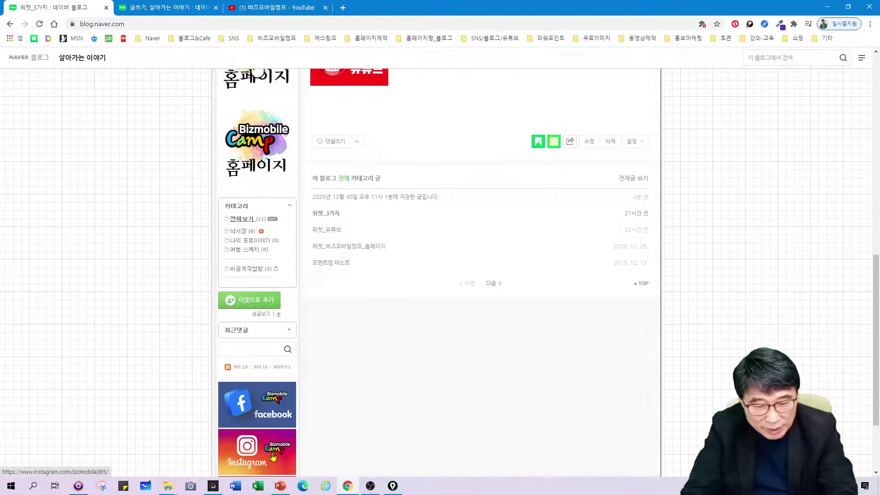
{"action": "scroll", "coordinate": [273, 457], "scroll_direction": "down", "scroll_amount": 3}
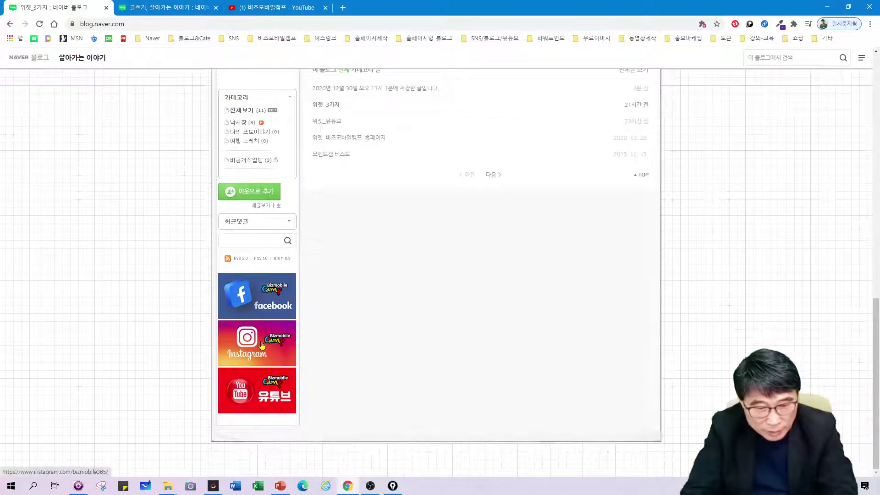
{"action": "scroll", "coordinate": [366, 380], "scroll_direction": "up", "scroll_amount": 10}
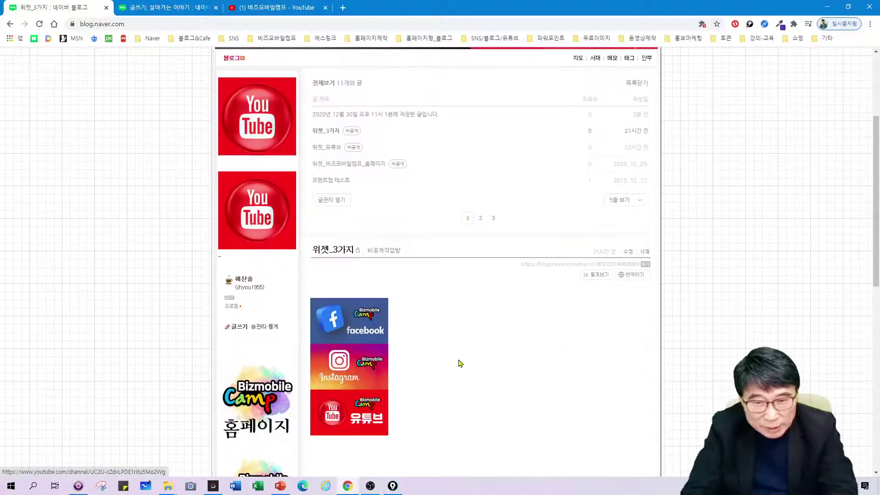
Step: Go to the blank blog post editor and bring up the 반디카메라 folder window in File Explorer
{"action": "left_click", "coordinate": [165, 7]}
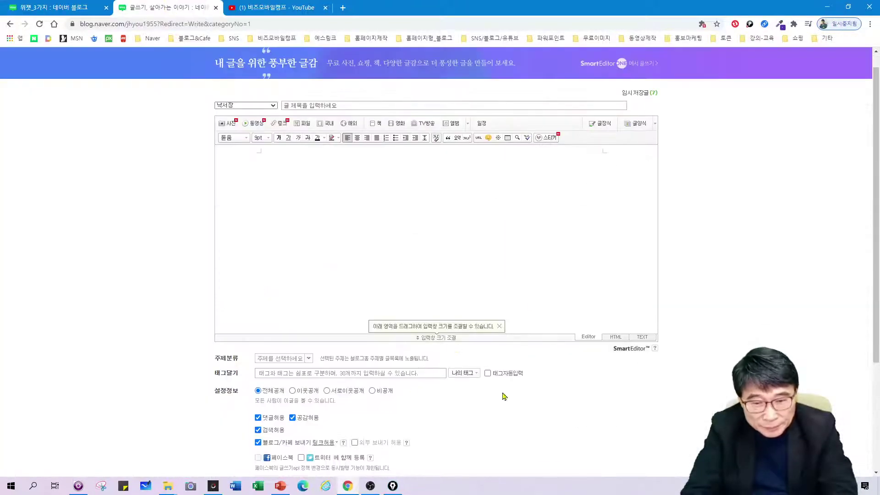
{"action": "left_click", "coordinate": [170, 487]}
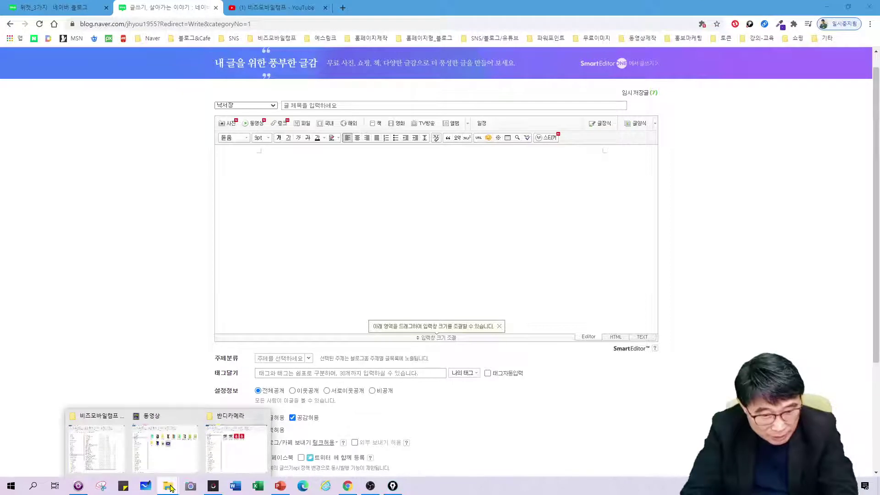
{"action": "left_click", "coordinate": [224, 467]}
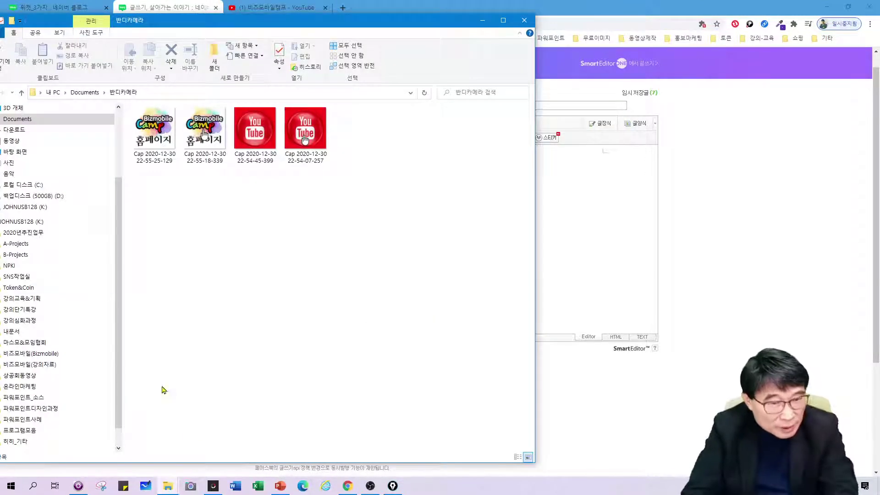
{"action": "left_click_drag", "start_coordinate": [288, 23], "coordinate": [355, 21]}
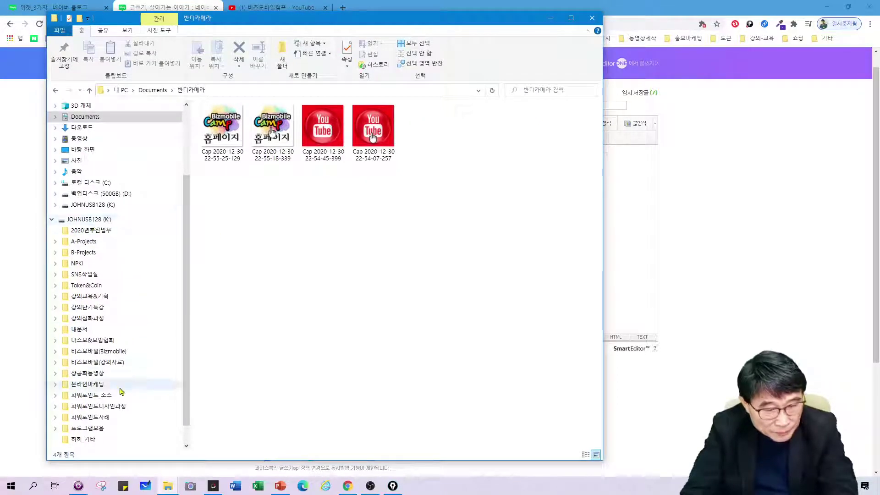
Step: Open the 위젯_블로그_170x100 folder under 유튜브_data > 블로그 on drive D: and return to the post editor in Chrome
{"action": "left_click", "coordinate": [96, 197]}
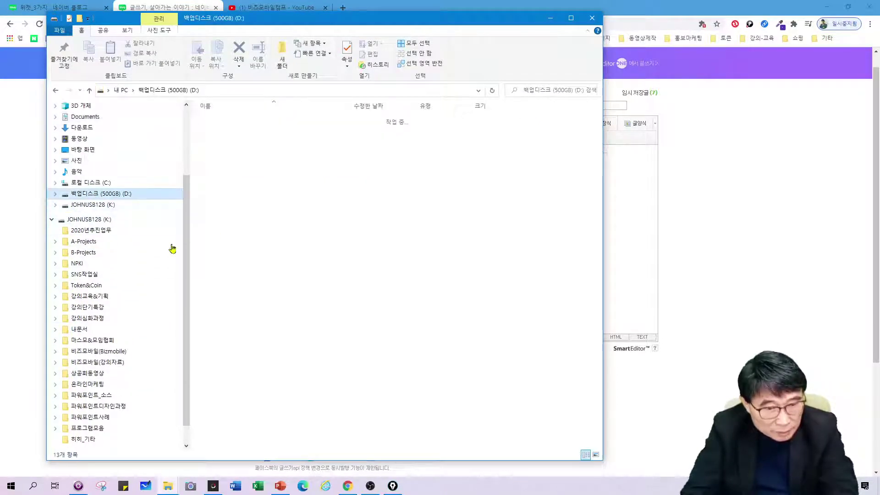
{"action": "left_click", "coordinate": [239, 178]}
{"action": "double_click", "coordinate": [239, 179]}
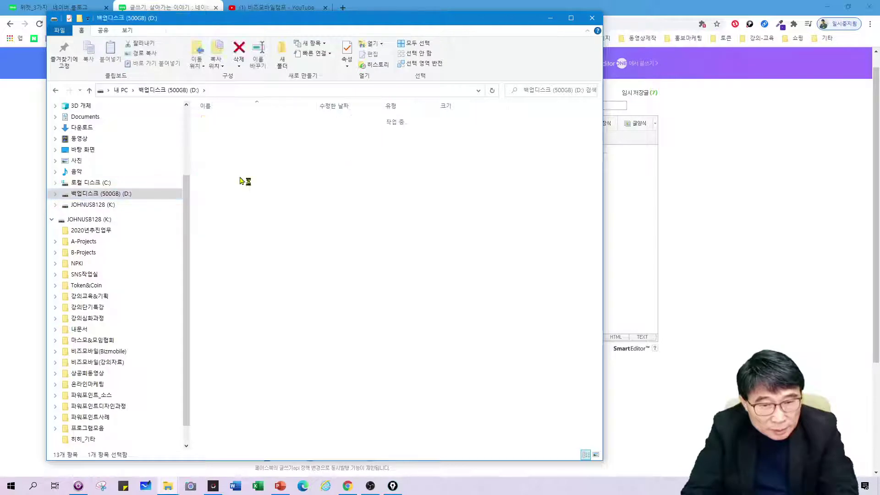
{"action": "left_click", "coordinate": [226, 152]}
{"action": "double_click", "coordinate": [227, 151]}
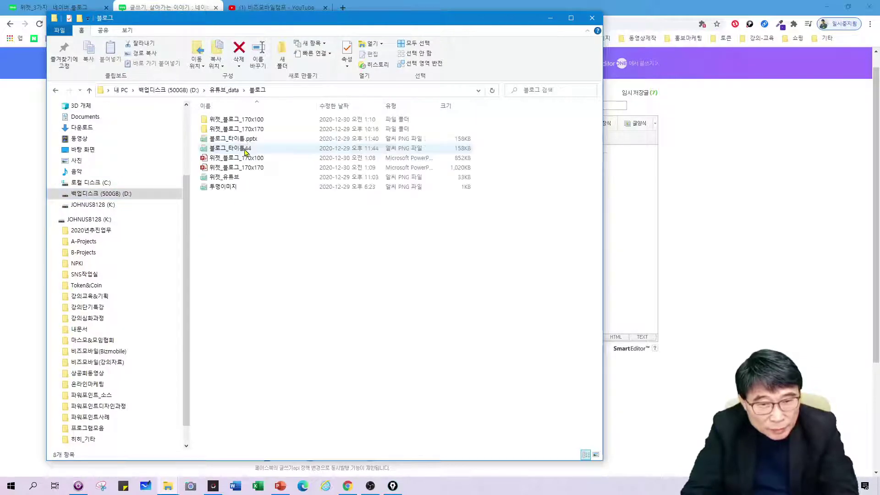
{"action": "double_click", "coordinate": [252, 122]}
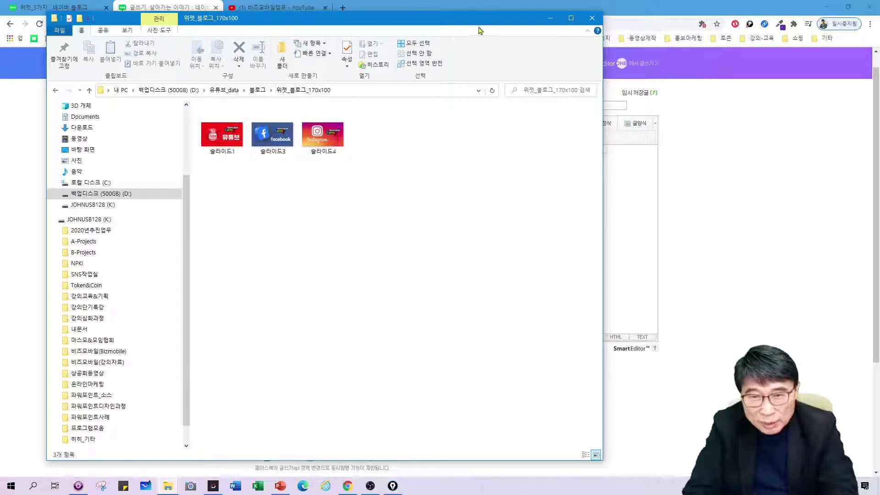
{"action": "left_click_drag", "start_coordinate": [477, 25], "coordinate": [417, 45]}
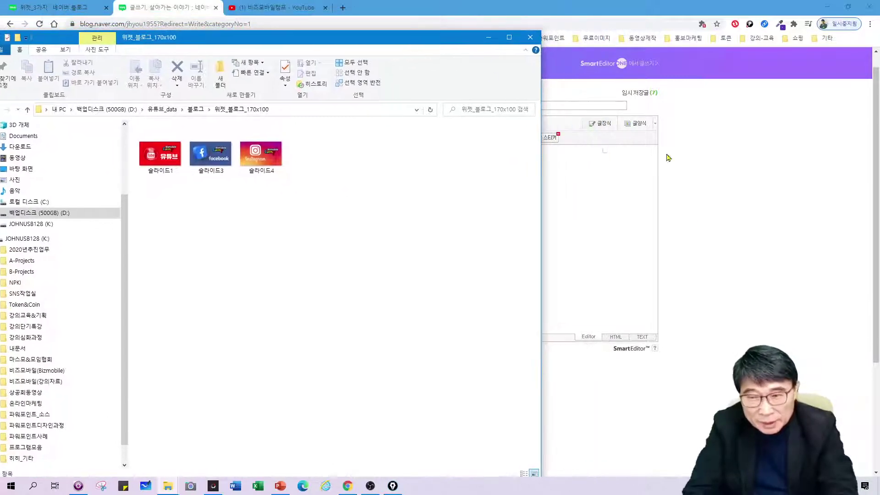
{"action": "left_click", "coordinate": [709, 180]}
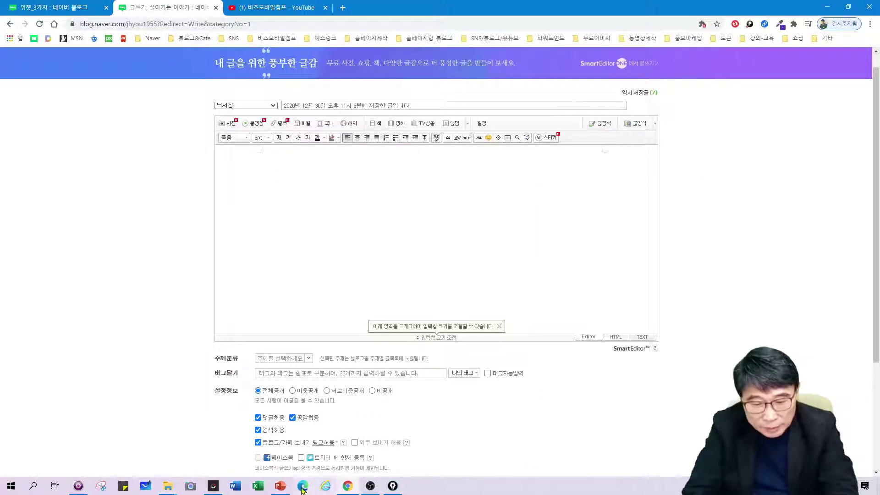
Step: Open the post's photo uploader and add the 슬라이드1, 슬라이드3 and 슬라이드4 banners from the 위젯_블로그_170x100 folder
{"action": "mouse_move", "coordinate": [169, 491]}
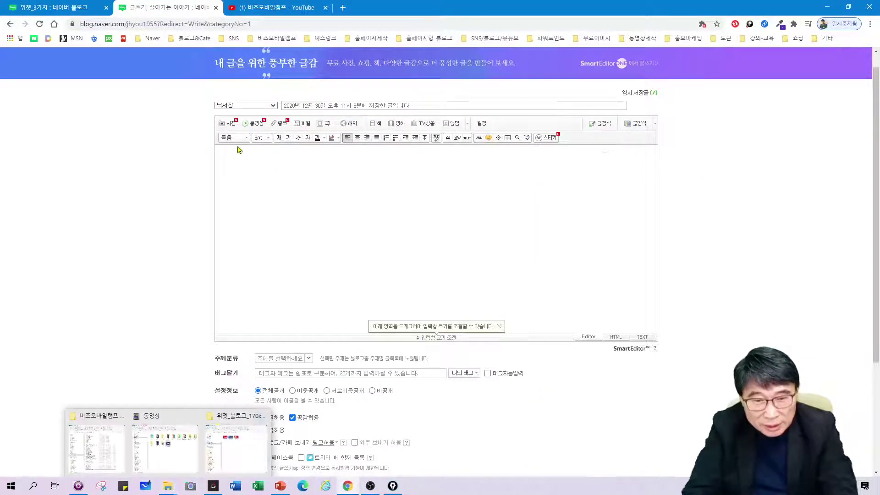
{"action": "left_click", "coordinate": [233, 123]}
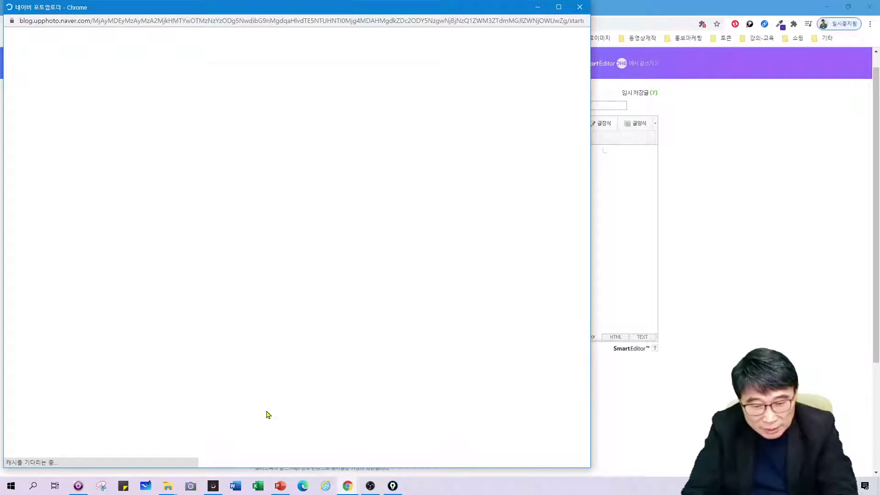
{"action": "mouse_move", "coordinate": [172, 491]}
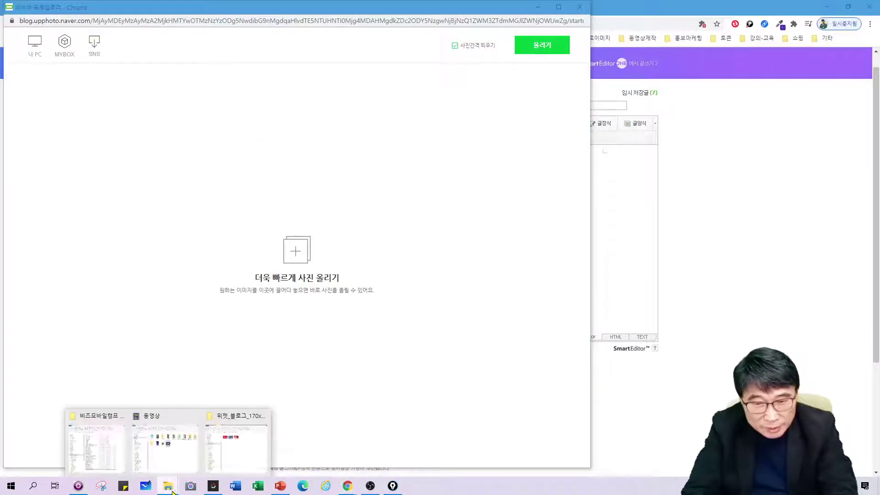
{"action": "left_click", "coordinate": [233, 464]}
{"action": "left_click_drag", "start_coordinate": [385, 43], "coordinate": [812, 110]}
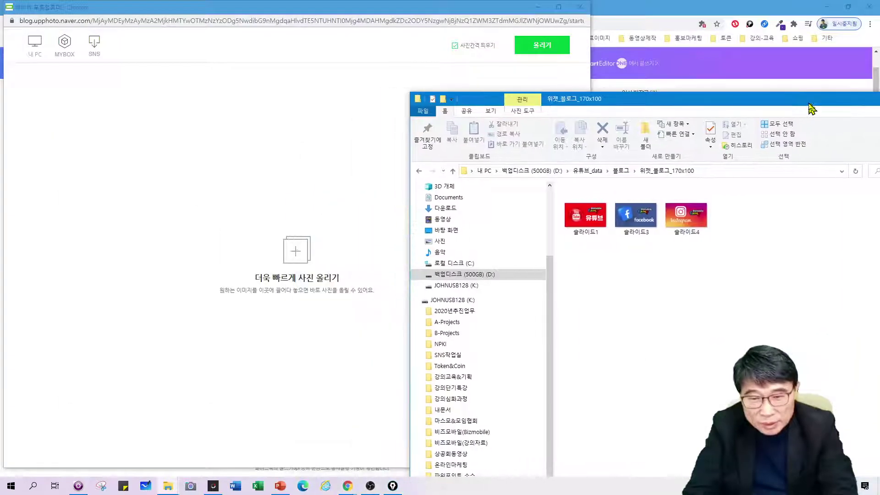
{"action": "left_click", "coordinate": [585, 216]}
{"action": "left_click", "coordinate": [686, 216], "text": "shift"}
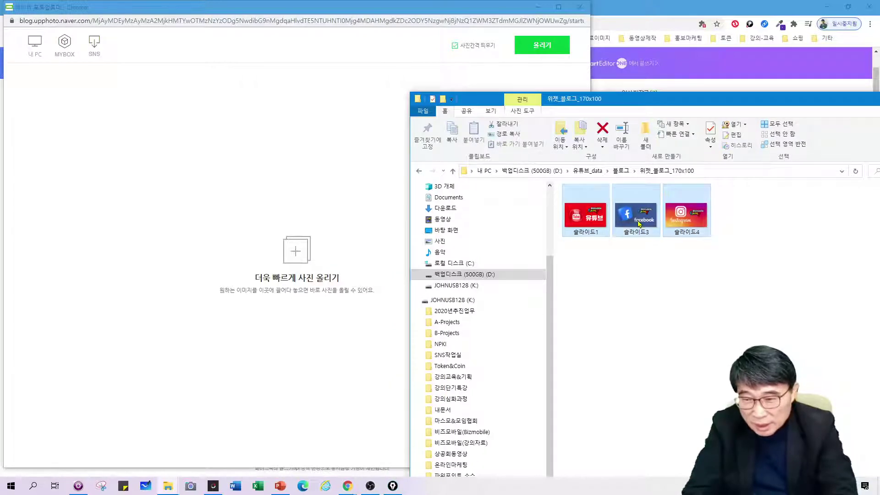
{"action": "left_click_drag", "start_coordinate": [686, 215], "coordinate": [327, 268]}
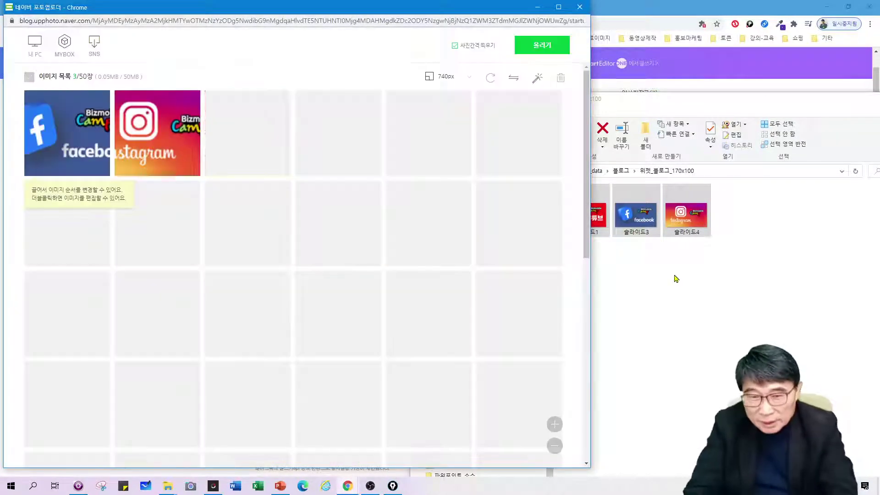
{"action": "left_click_drag", "start_coordinate": [766, 105], "coordinate": [557, 112]}
{"action": "left_click", "coordinate": [707, 105]}
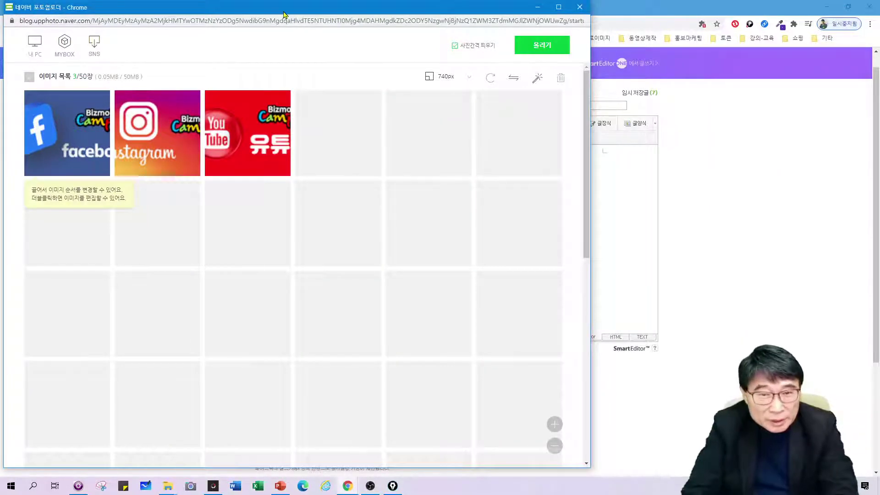
Step: Reorder the banners in the uploader to YouTube, Facebook, Instagram and insert them into the post
{"action": "left_click_drag", "start_coordinate": [285, 13], "coordinate": [443, 28]}
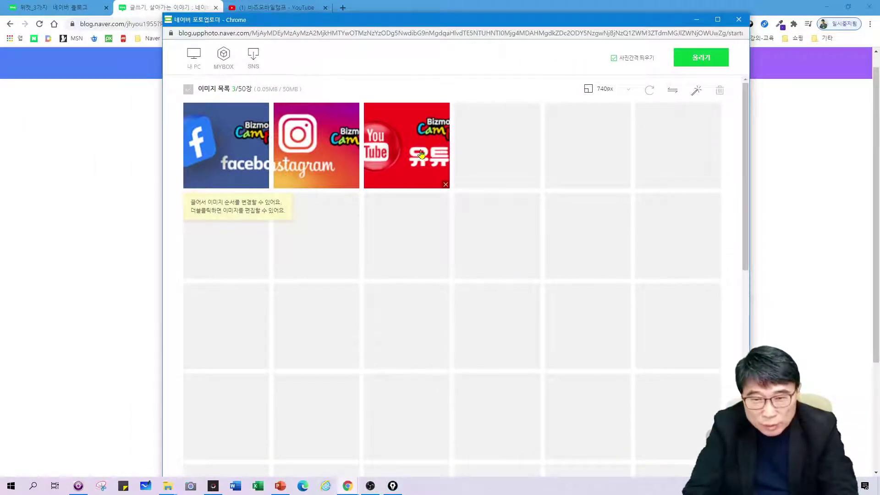
{"action": "left_click_drag", "start_coordinate": [421, 153], "coordinate": [185, 144]}
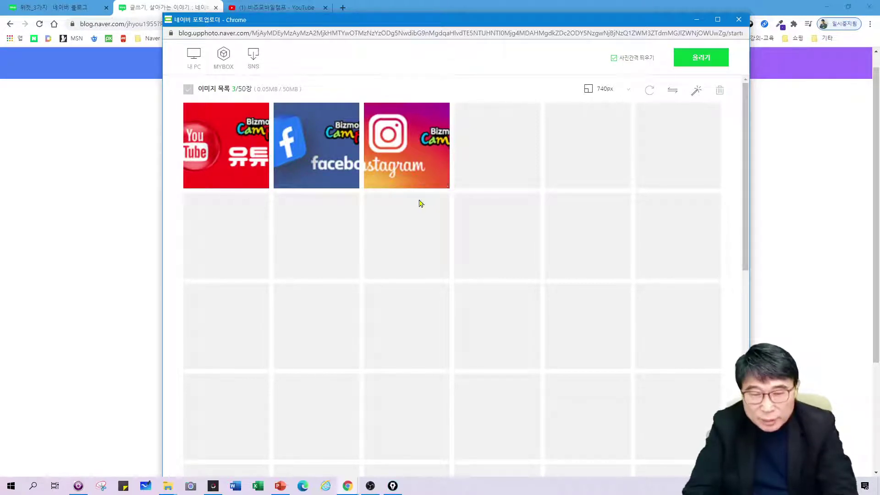
{"action": "left_click", "coordinate": [699, 61]}
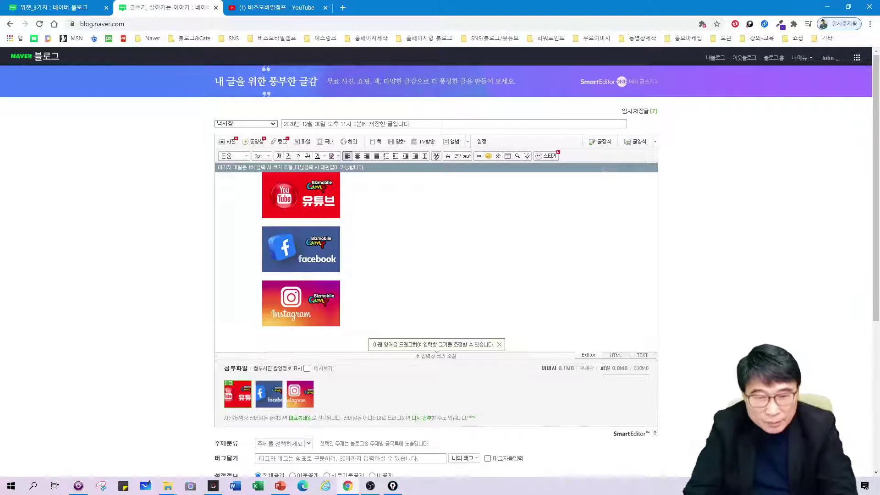
Step: Check the banner spacing variants in PowerPoint, return to Chrome and remove the gaps between the post's three banners
{"action": "left_click", "coordinate": [281, 488]}
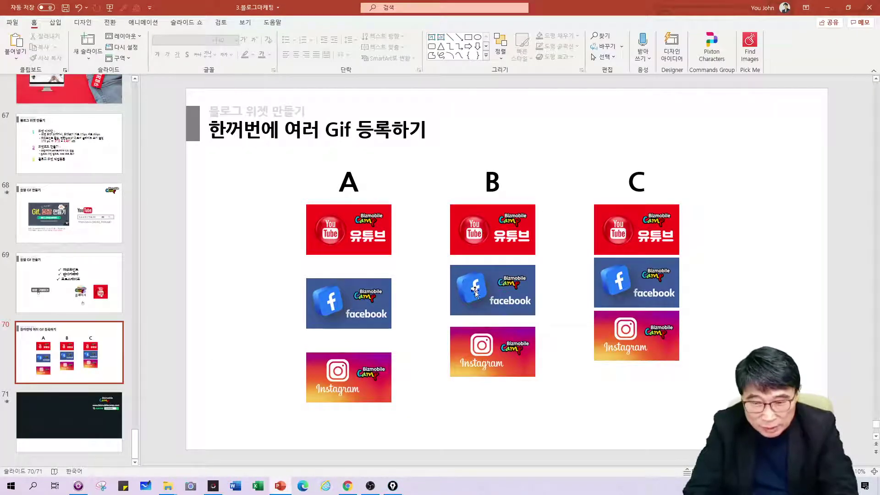
{"action": "left_click", "coordinate": [280, 487]}
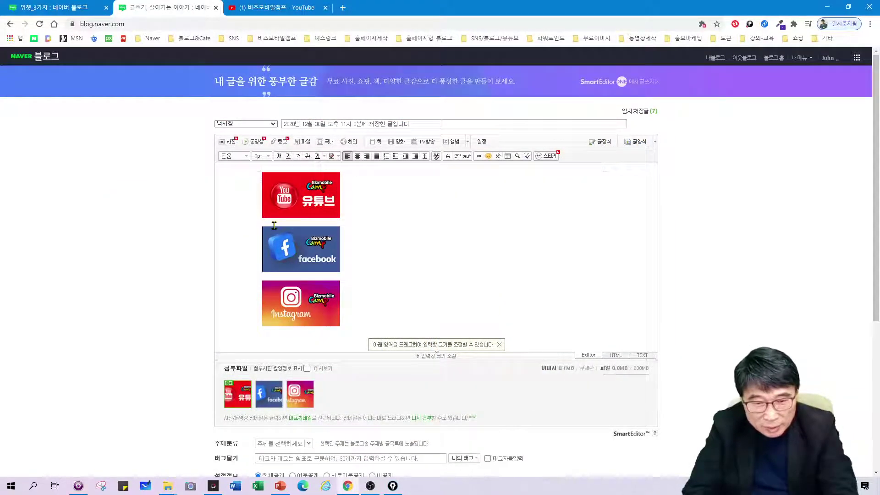
{"action": "key", "text": "BackSpace"}
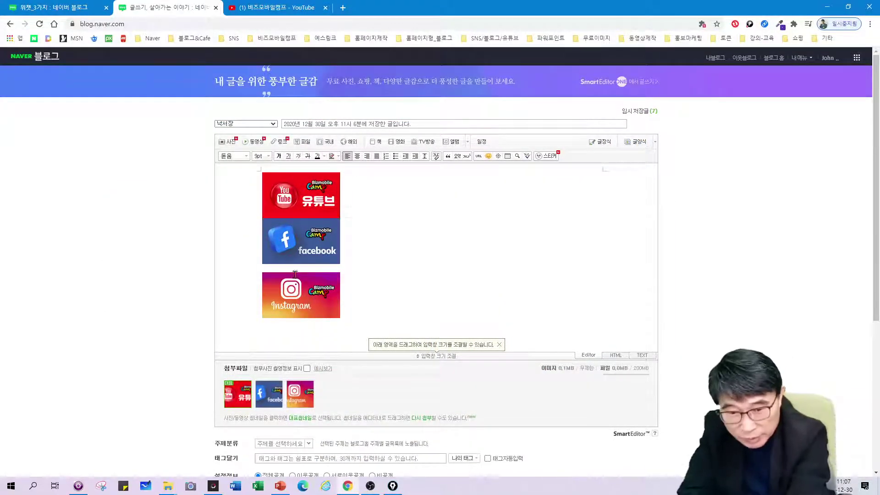
{"action": "key", "text": "BackSpace"}
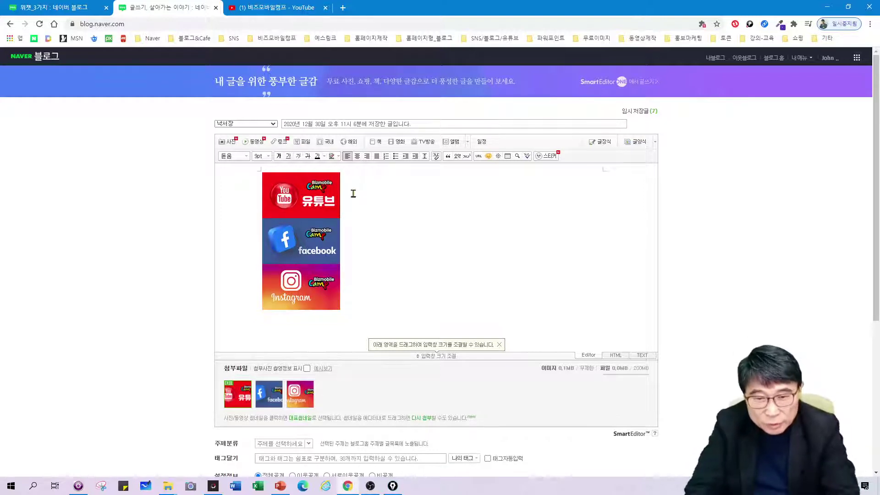
Step: Link the YouTube banner in the post to the 비즈모바일캠프 YouTube channel by copying and applying the channel's URL
{"action": "left_click_drag", "start_coordinate": [336, 191], "coordinate": [277, 189]}
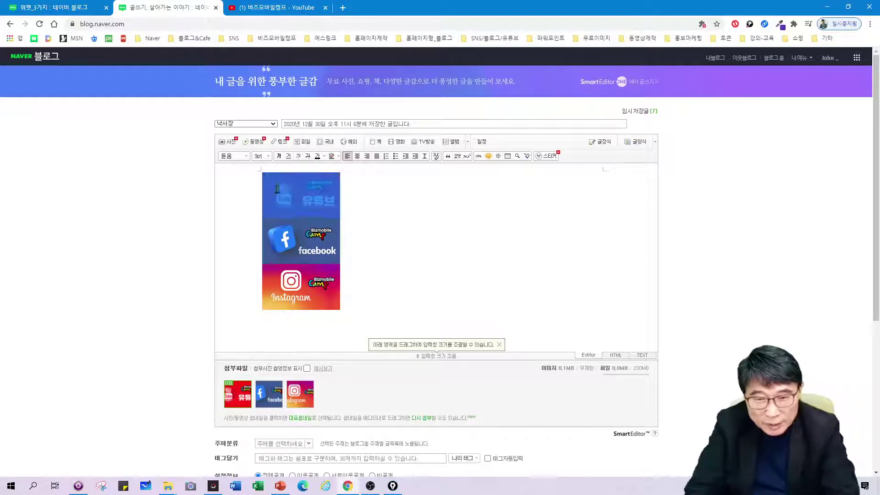
{"action": "left_click", "coordinate": [276, 8]}
{"action": "right_click", "coordinate": [244, 27]}
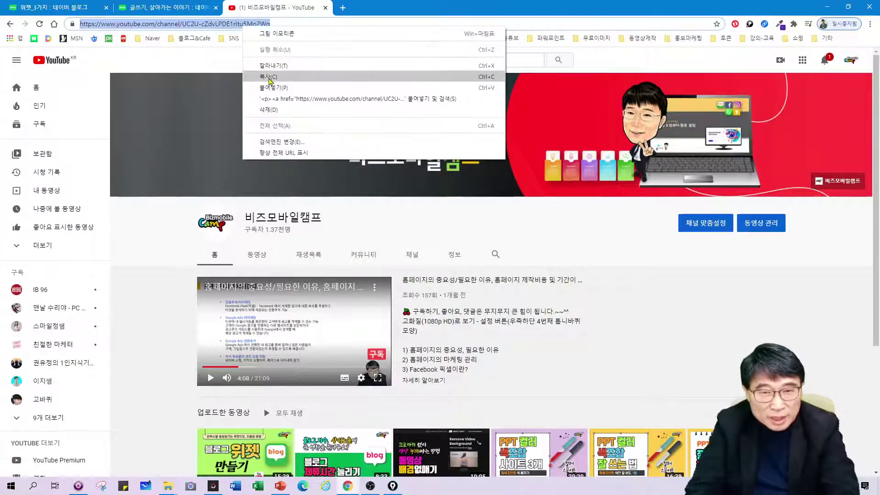
{"action": "left_click", "coordinate": [263, 77]}
{"action": "left_click", "coordinate": [145, 9]}
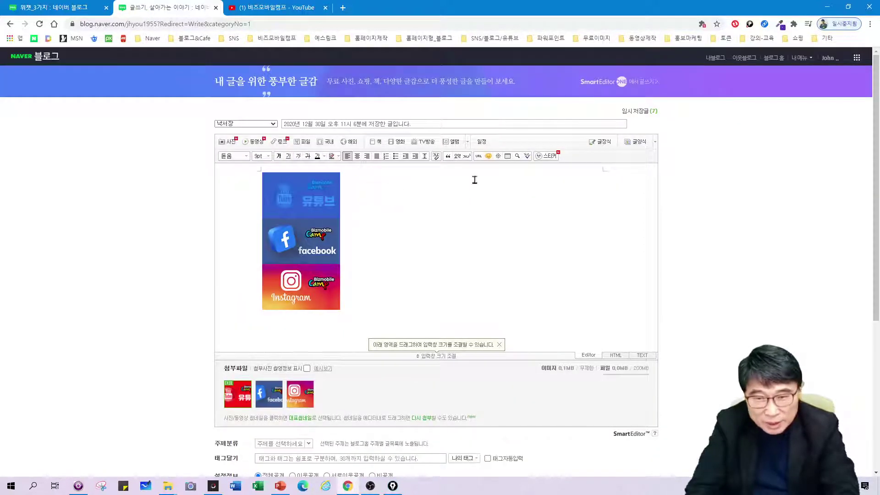
{"action": "left_click", "coordinate": [479, 157]}
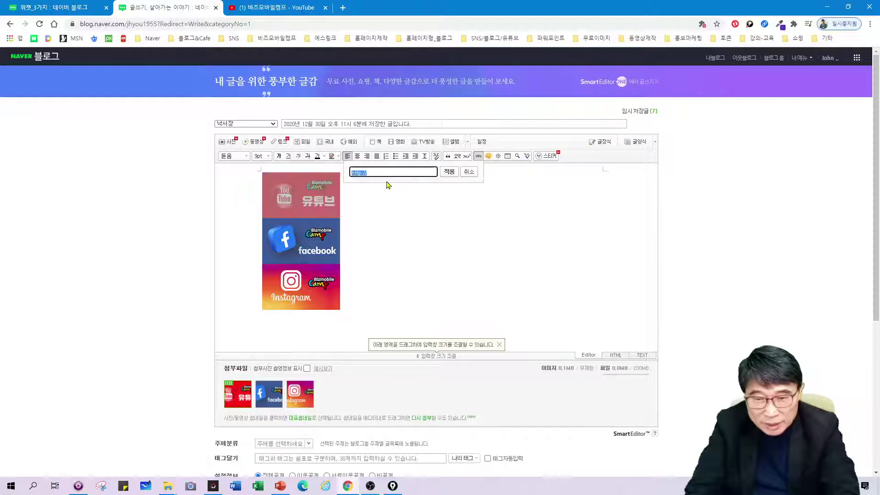
{"action": "right_click", "coordinate": [360, 173]}
{"action": "left_click", "coordinate": [393, 218]}
{"action": "left_click", "coordinate": [450, 172]}
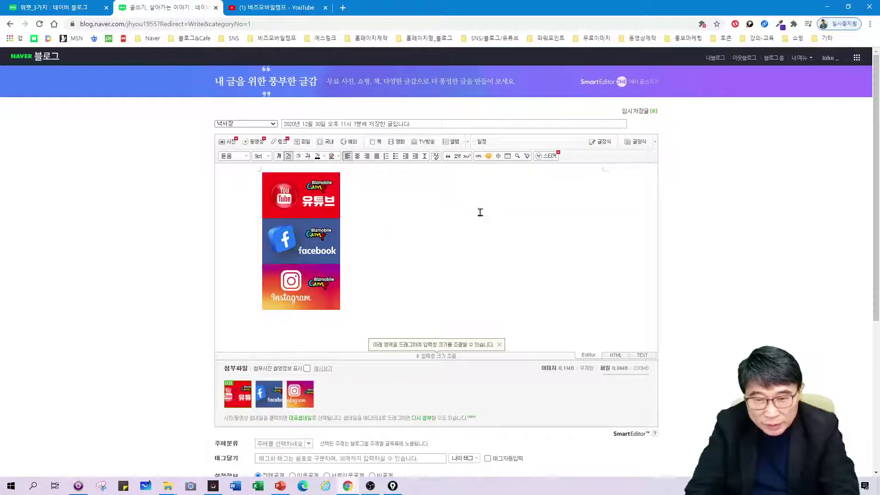
Step: Select the Facebook banner in the post, open the 비즈모바일 Facebook page in a new tab and log in to Facebook
{"action": "left_click", "coordinate": [282, 256]}
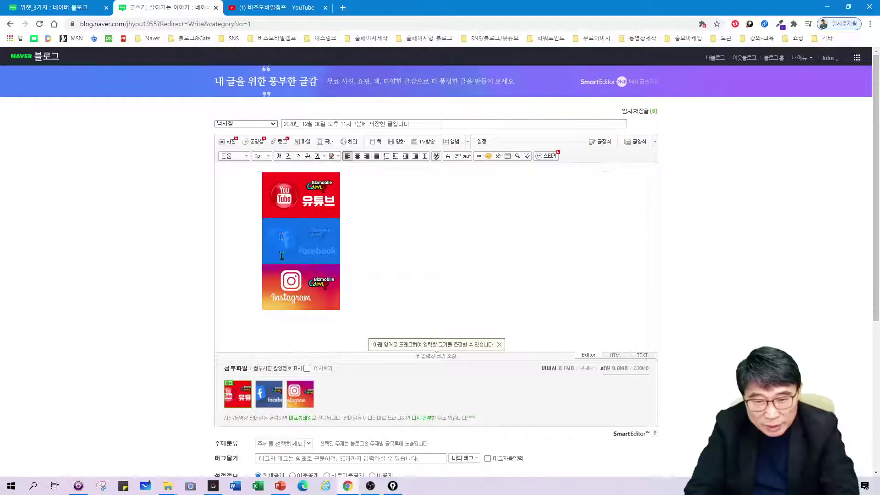
{"action": "left_click", "coordinate": [343, 8]}
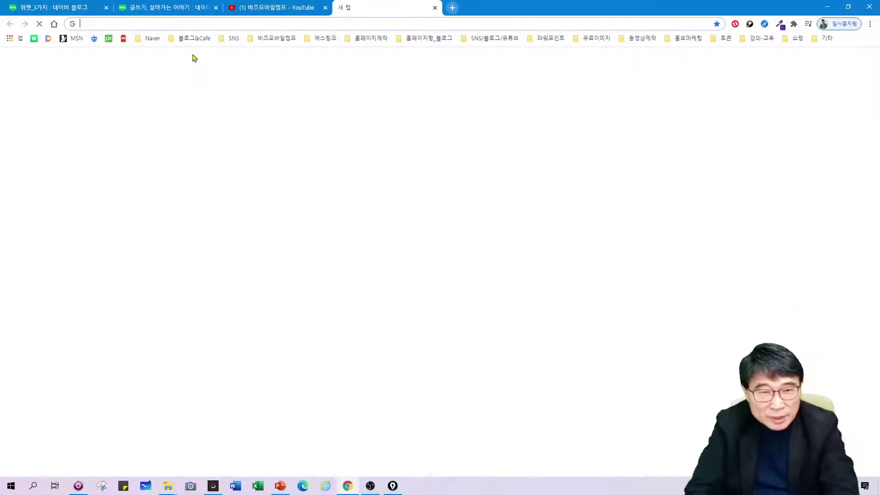
{"action": "left_click", "coordinate": [230, 40]}
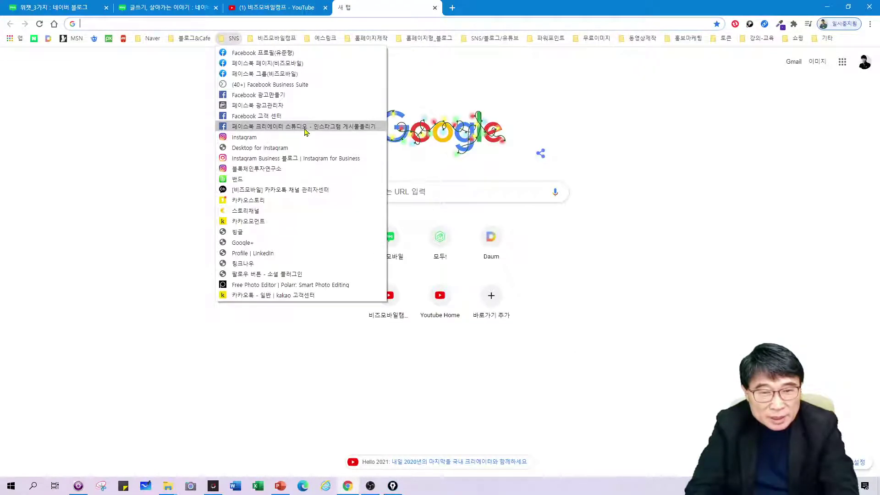
{"action": "left_click", "coordinate": [266, 61]}
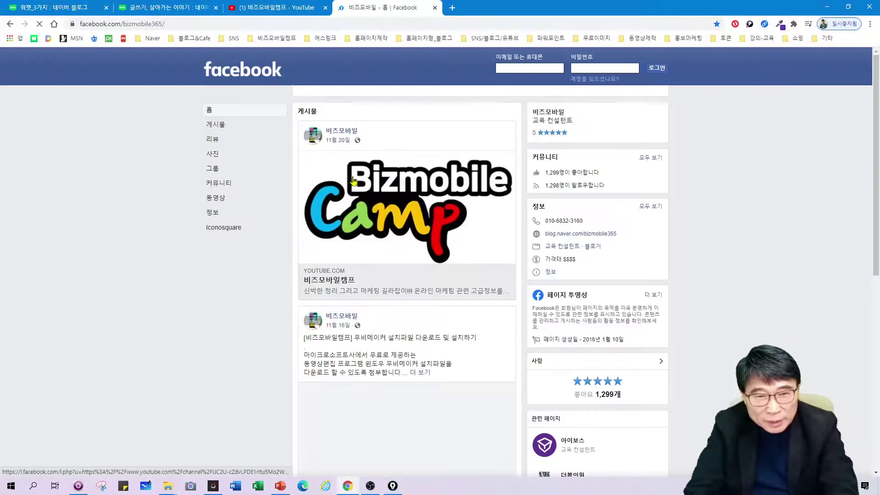
{"action": "left_click", "coordinate": [657, 68]}
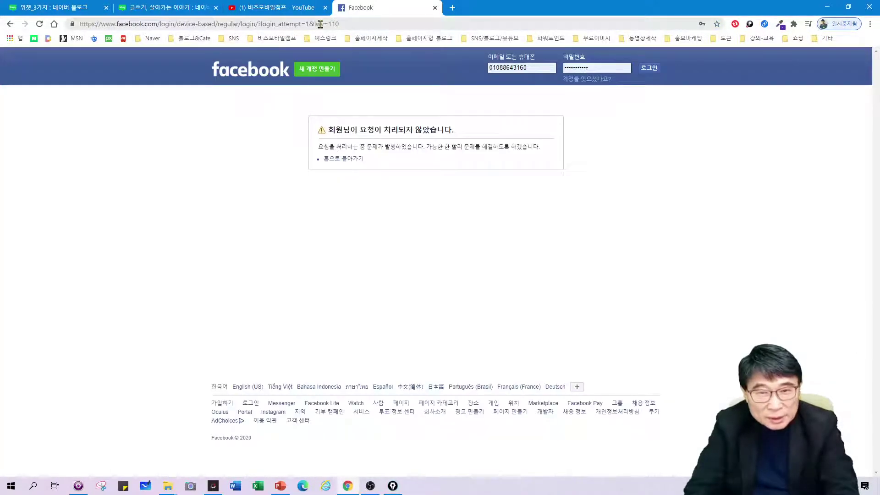
{"action": "left_click", "coordinate": [656, 68]}
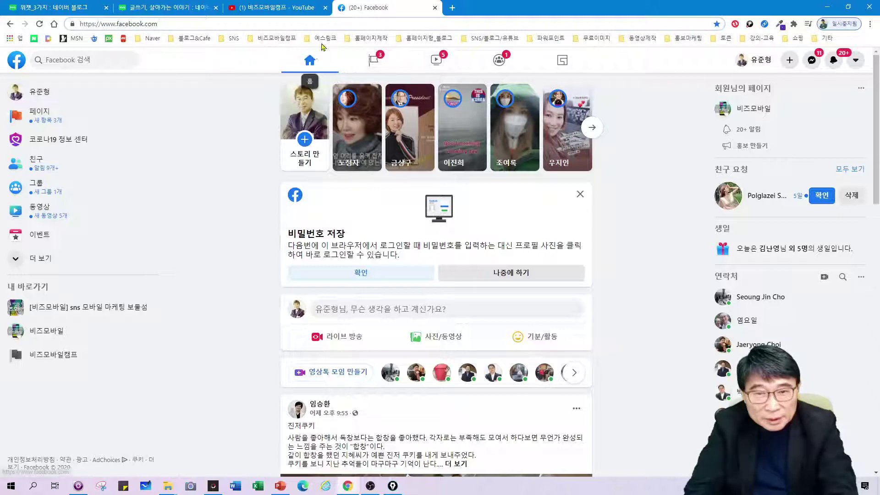
Step: Reopen the 비즈모바일 Facebook page from the SNS bookmarks and copy its URL
{"action": "left_click", "coordinate": [272, 38]}
{"action": "mouse_move", "coordinate": [190, 38]}
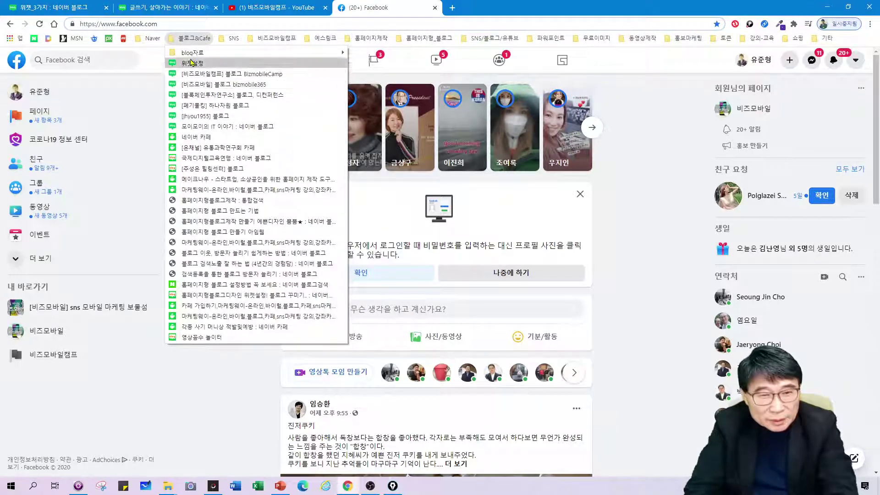
{"action": "mouse_move", "coordinate": [253, 38]}
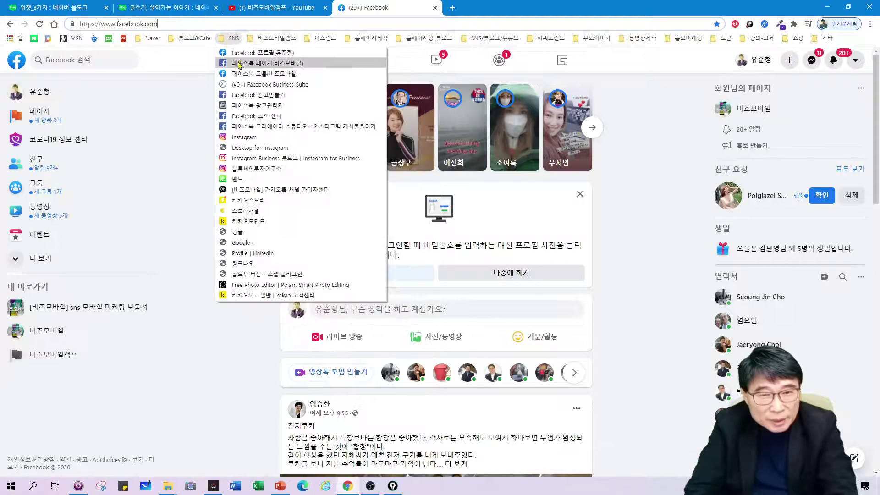
{"action": "left_click", "coordinate": [236, 65]}
{"action": "left_click", "coordinate": [189, 26]}
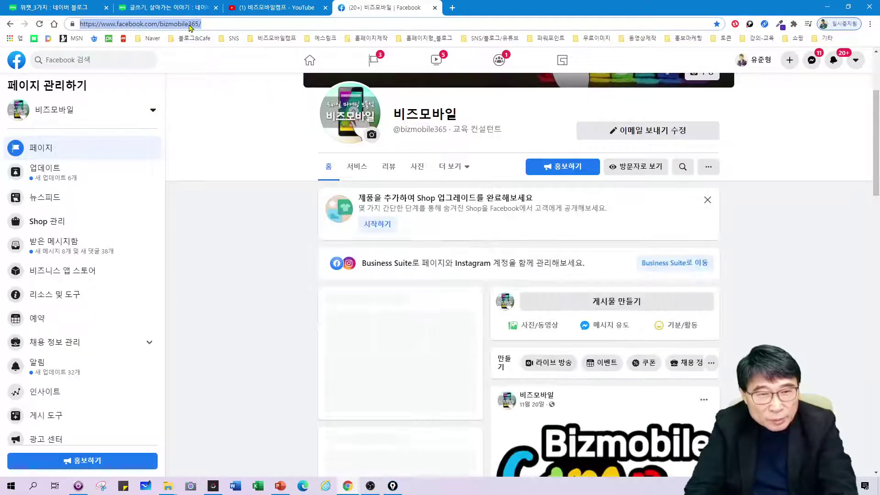
{"action": "right_click", "coordinate": [189, 26]}
{"action": "left_click", "coordinate": [218, 77]}
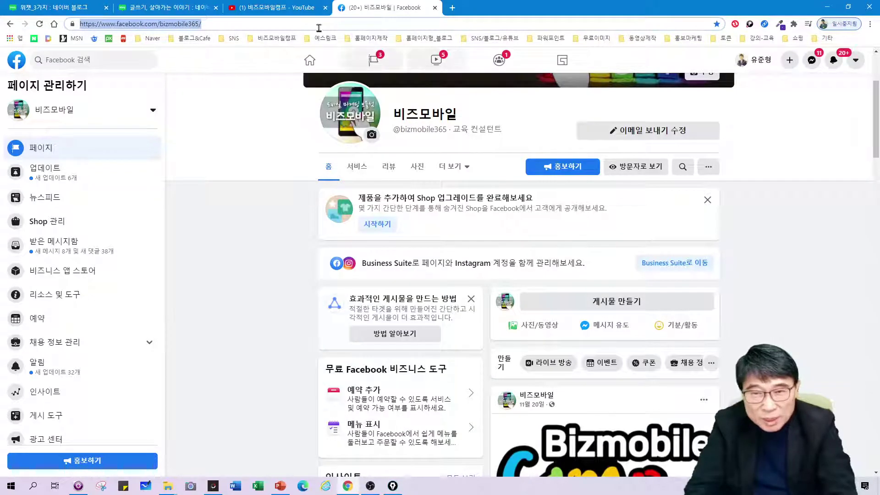
{"action": "left_click", "coordinate": [280, 9]}
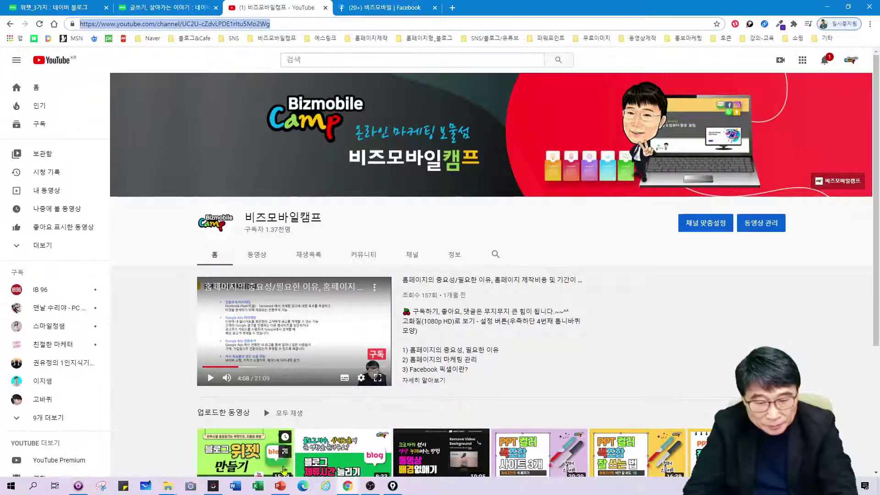
{"action": "left_click", "coordinate": [285, 490]}
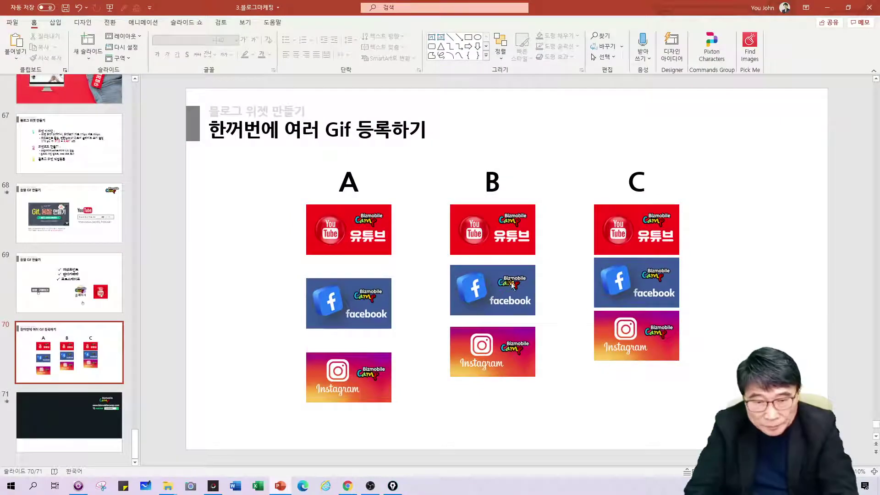
{"action": "left_click", "coordinate": [354, 489]}
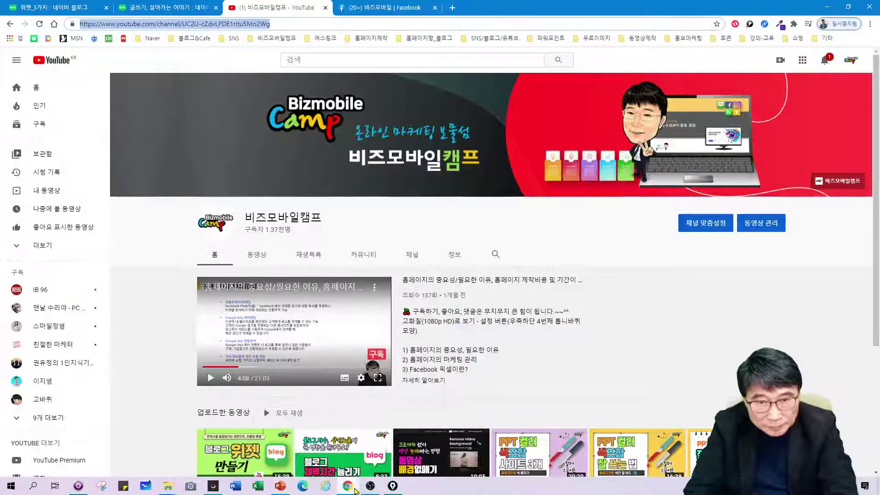
{"action": "left_click", "coordinate": [170, 7]}
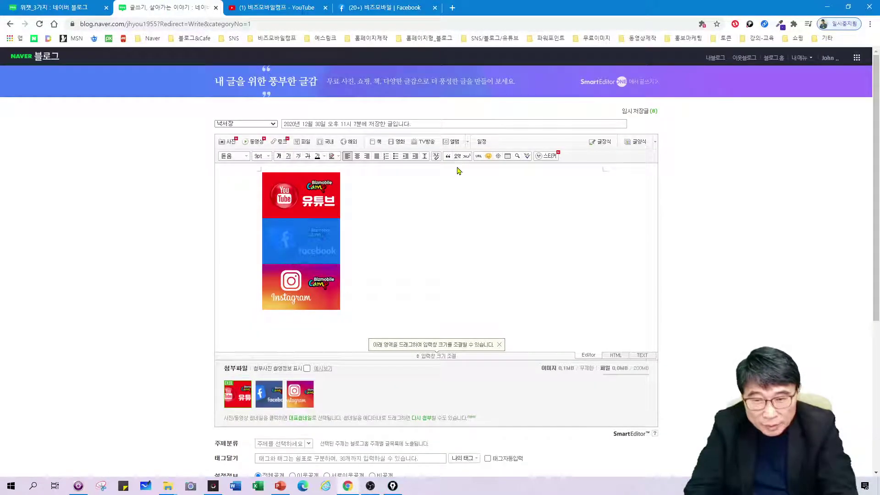
{"action": "left_click", "coordinate": [478, 158]}
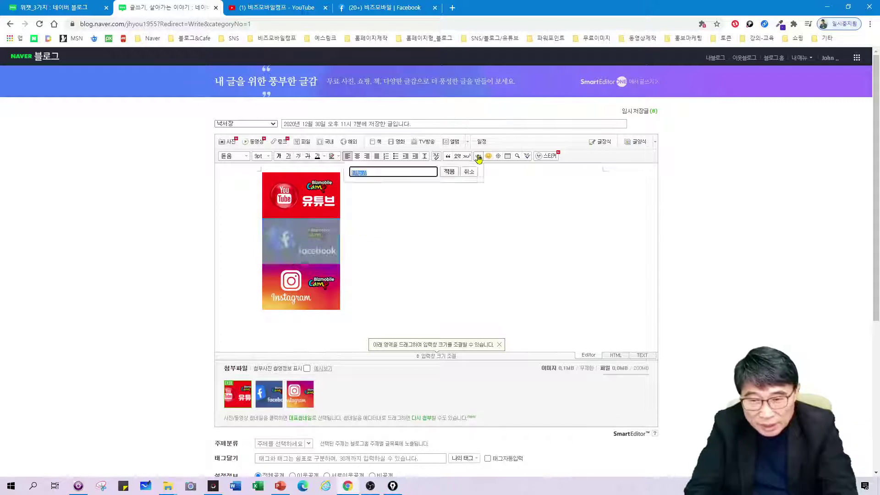
{"action": "right_click", "coordinate": [361, 170]}
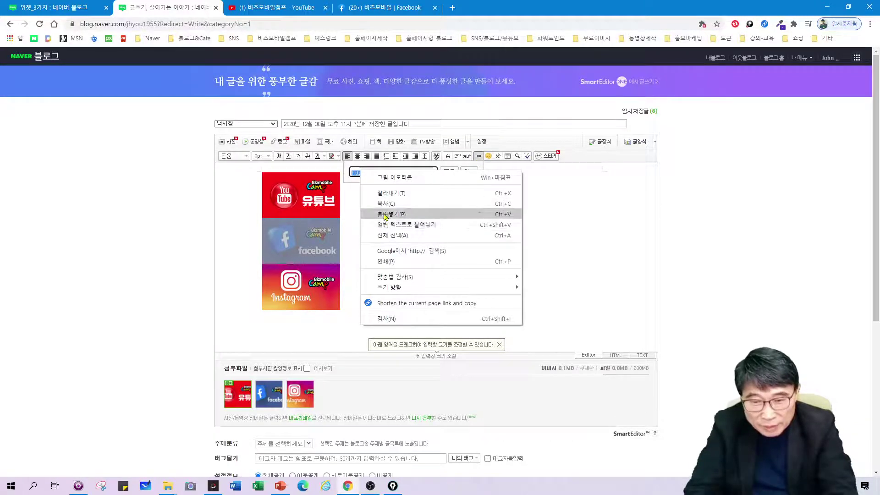
{"action": "left_click", "coordinate": [385, 213]}
{"action": "left_click", "coordinate": [449, 174]}
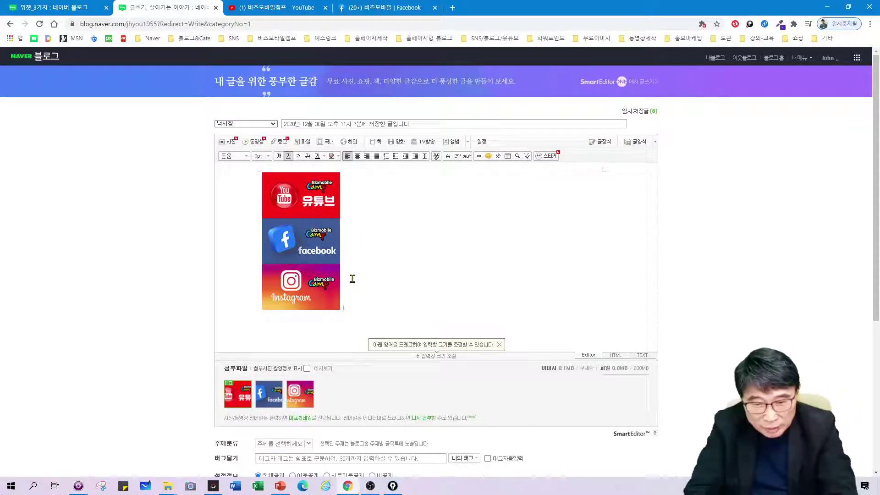
Step: Select the Instagram banner in the post, open the bizmobile365 Instagram profile in a new tab and copy its URL
{"action": "left_click_drag", "start_coordinate": [352, 279], "coordinate": [342, 256]}
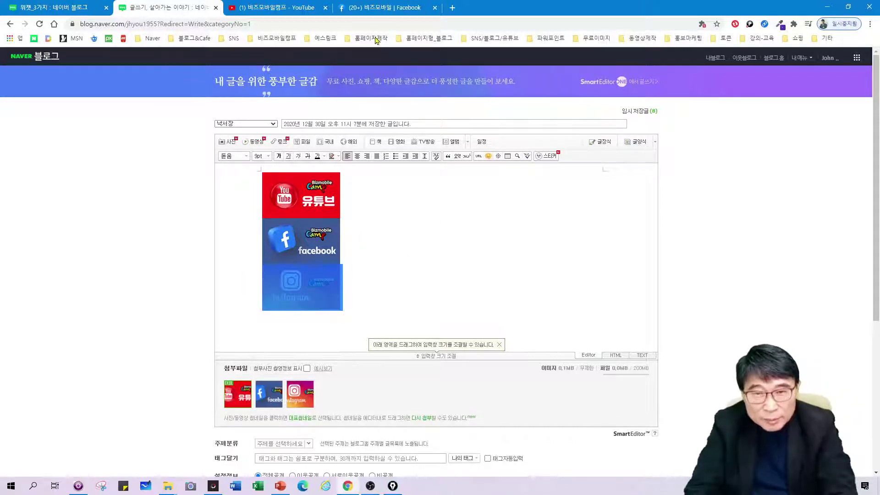
{"action": "left_click", "coordinate": [453, 8]}
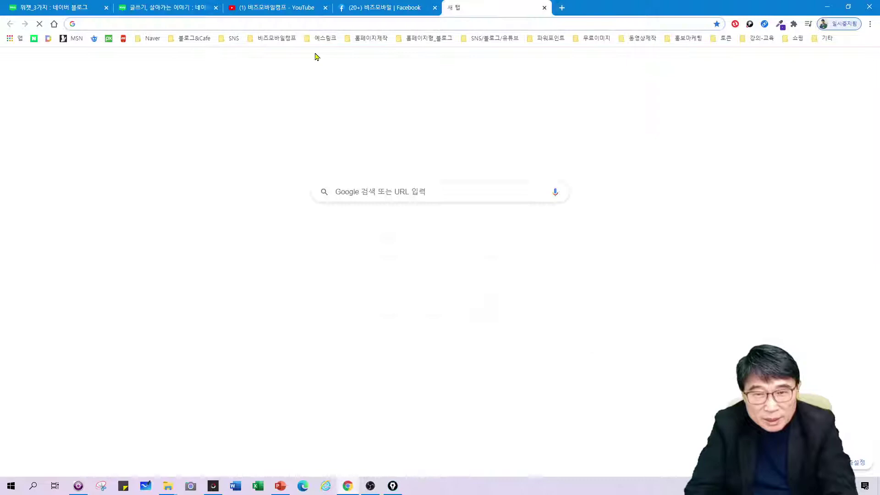
{"action": "left_click", "coordinate": [241, 40]}
{"action": "left_click", "coordinate": [251, 141]}
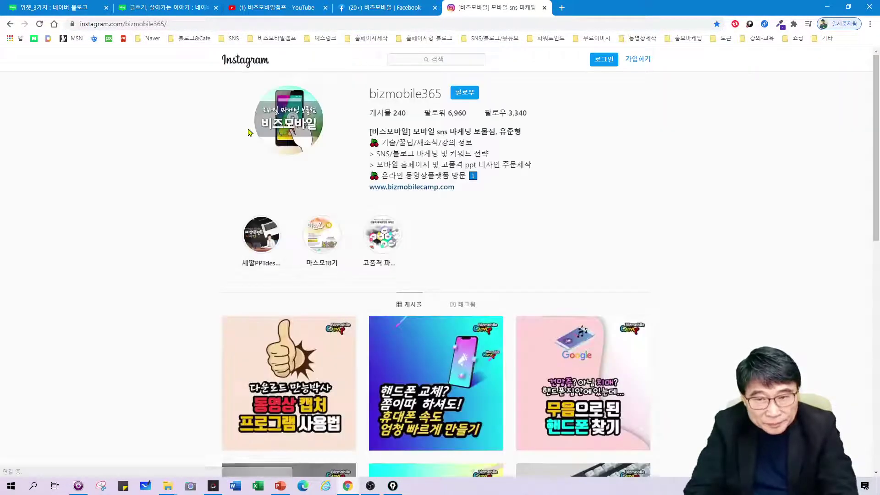
{"action": "left_click", "coordinate": [222, 25]}
{"action": "key", "text": "ctrl+c"}
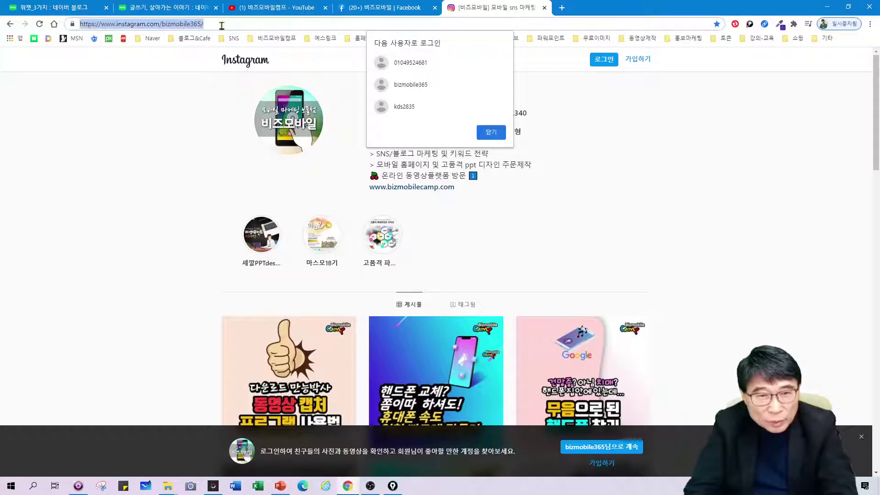
{"action": "right_click", "coordinate": [188, 26]}
{"action": "left_click", "coordinate": [254, 82]}
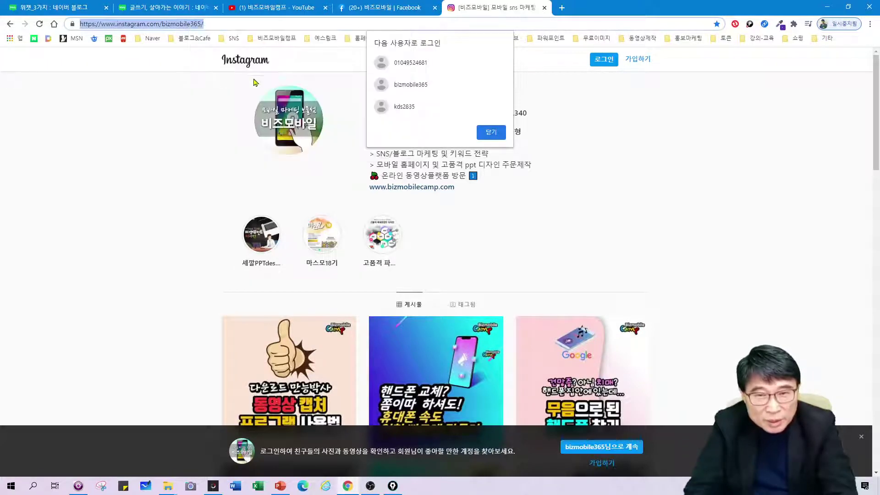
{"action": "left_click", "coordinate": [173, 9]}
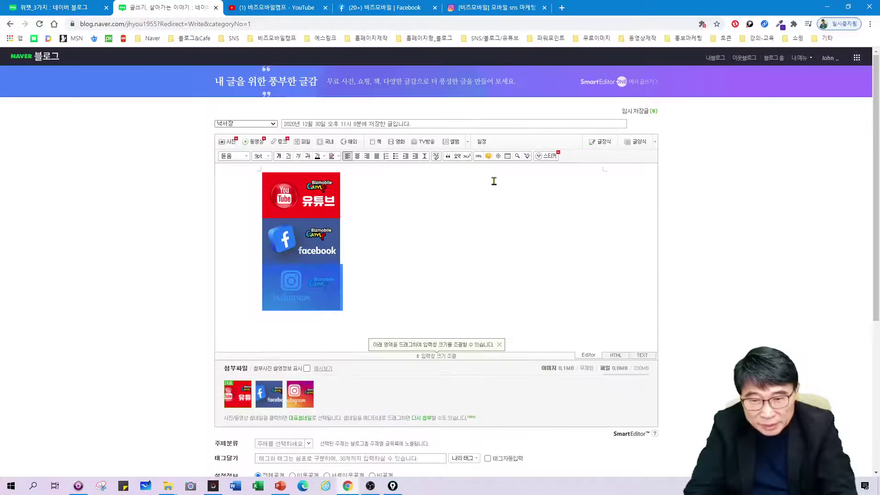
{"action": "left_click", "coordinate": [478, 156]}
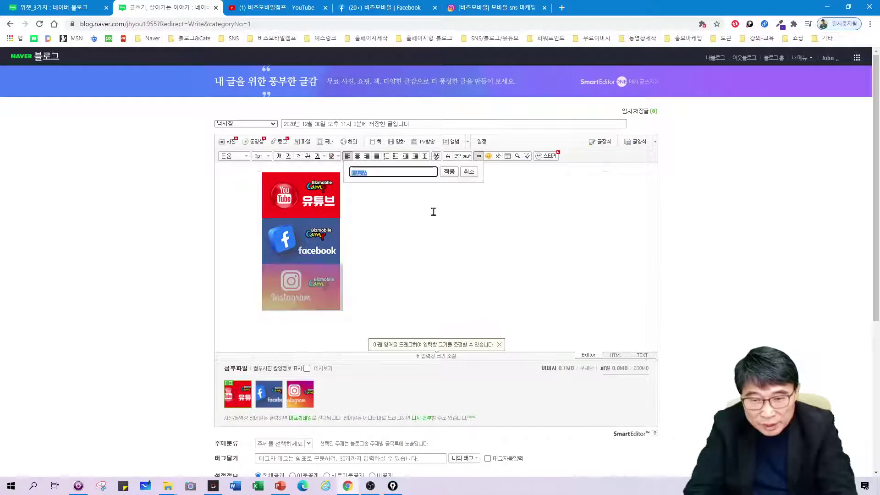
{"action": "right_click", "coordinate": [359, 173]}
{"action": "left_click", "coordinate": [393, 218]}
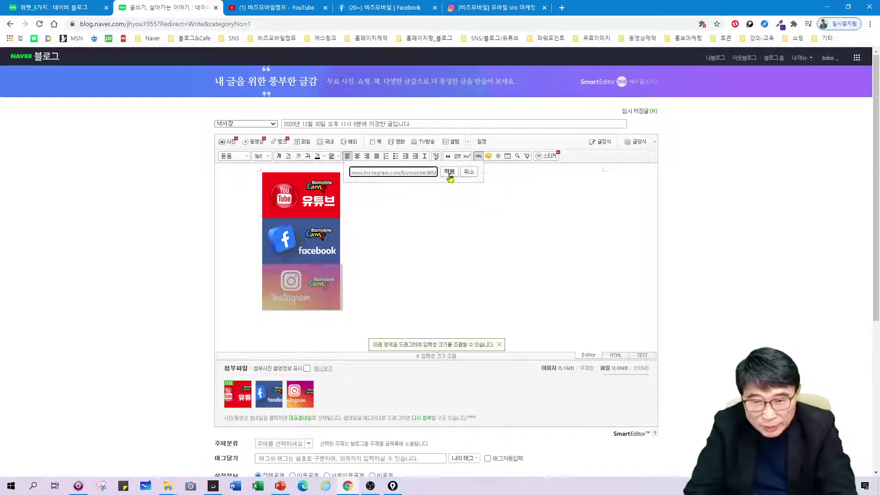
{"action": "left_click", "coordinate": [449, 173]}
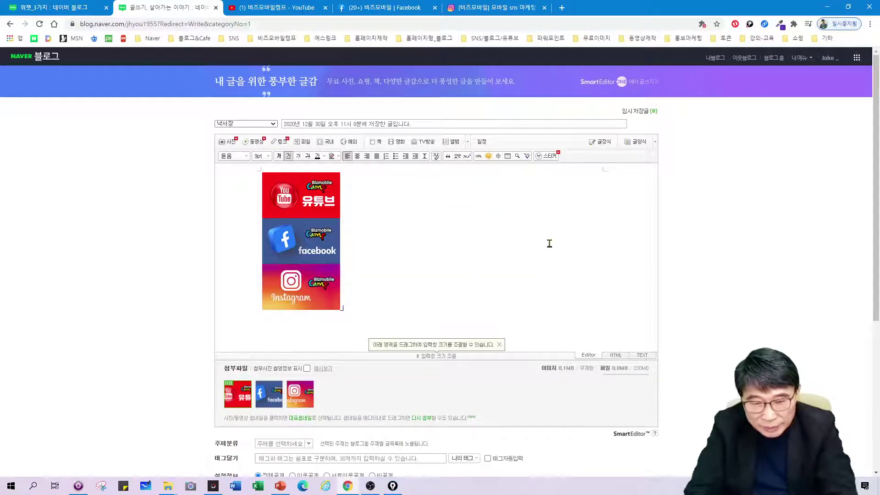
Step: Show the post's HTML source and select the entire code of the three linked banners
{"action": "left_click", "coordinate": [615, 356]}
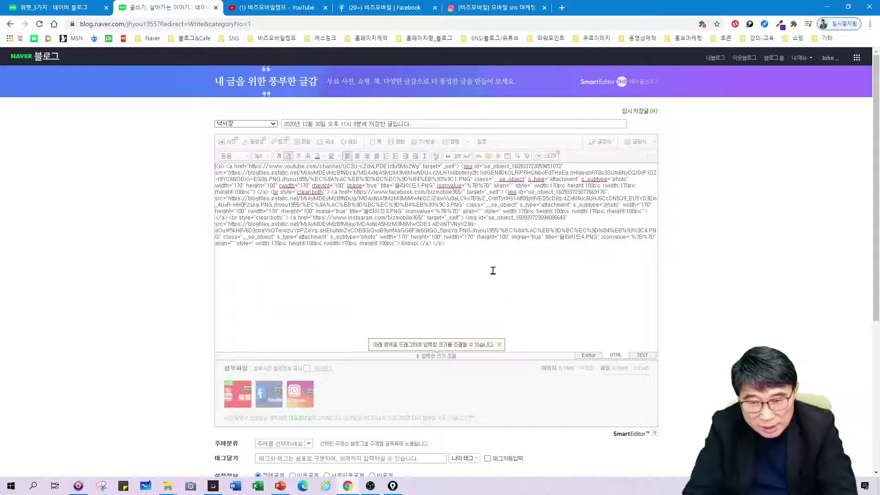
{"action": "left_click", "coordinate": [463, 247]}
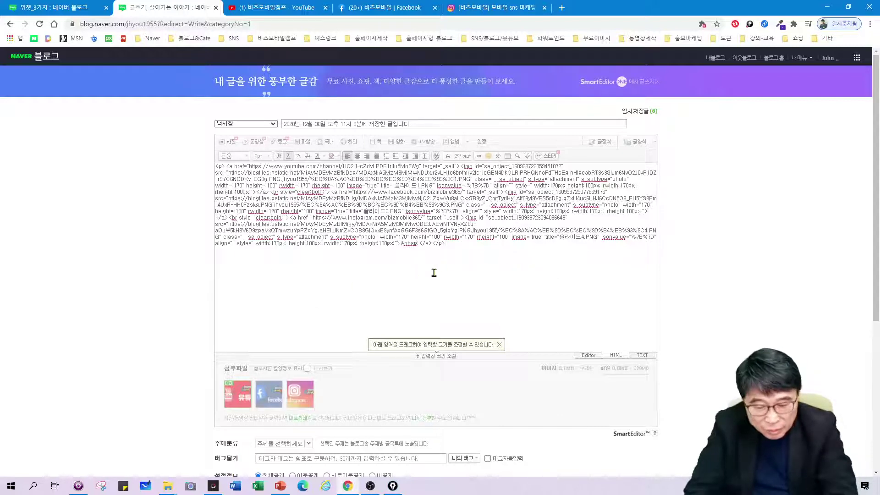
{"action": "key", "text": "ctrl+a"}
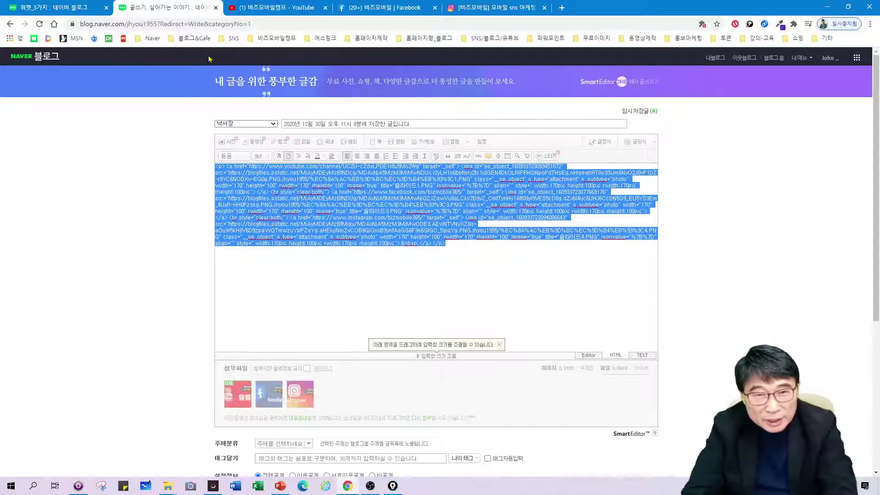
Step: Switch to the blog's own page, enter its management area and open the 레이아웃·위젯 설정 page
{"action": "left_click", "coordinate": [48, 10]}
{"action": "scroll", "coordinate": [275, 243], "scroll_direction": "up", "scroll_amount": 3}
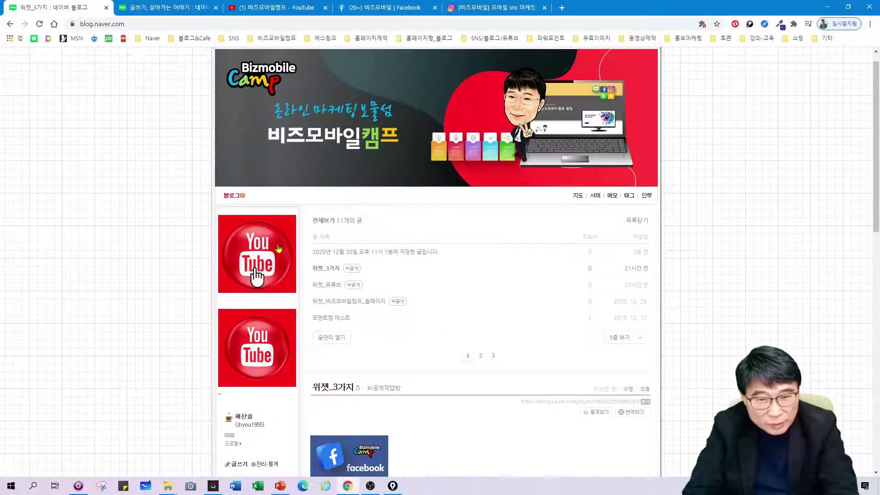
{"action": "scroll", "coordinate": [259, 279], "scroll_direction": "down", "scroll_amount": 4}
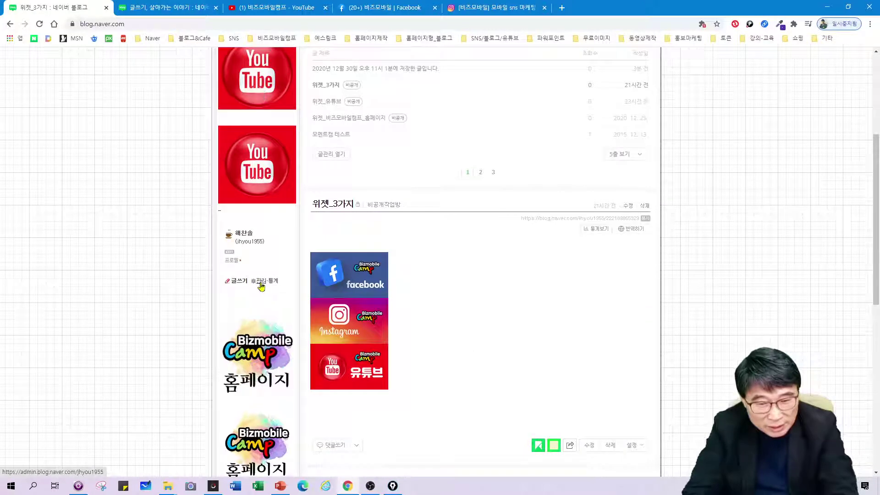
{"action": "left_click", "coordinate": [260, 282]}
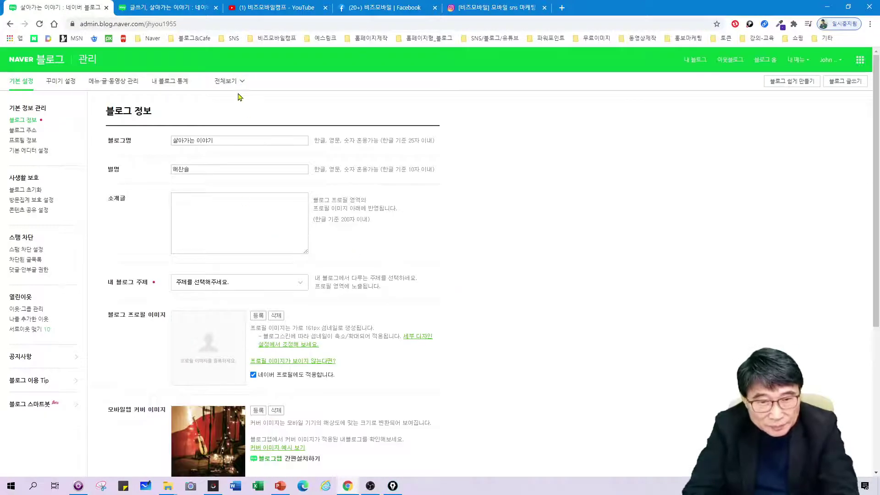
{"action": "left_click", "coordinate": [231, 82]}
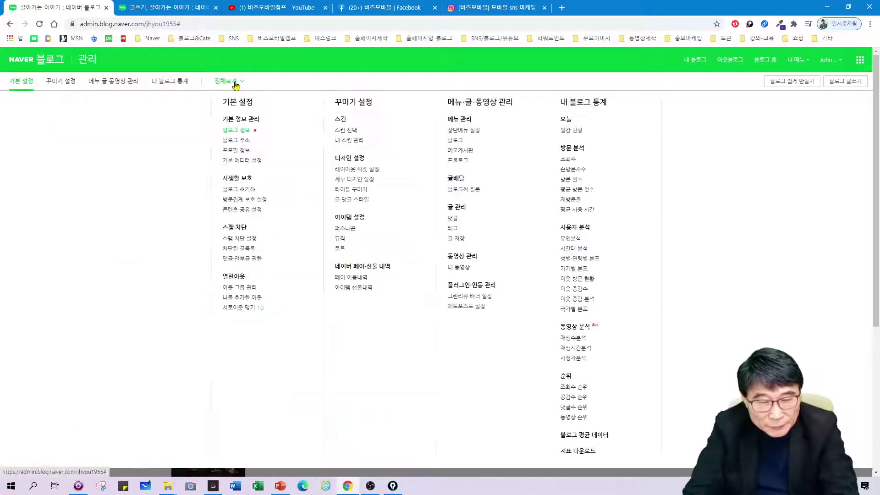
{"action": "left_click", "coordinate": [362, 170]}
Step: Start registering a widget directly (위젯직접등록) and name it 위젯_3가지_33
{"action": "scroll", "coordinate": [429, 346], "scroll_direction": "down", "scroll_amount": 5}
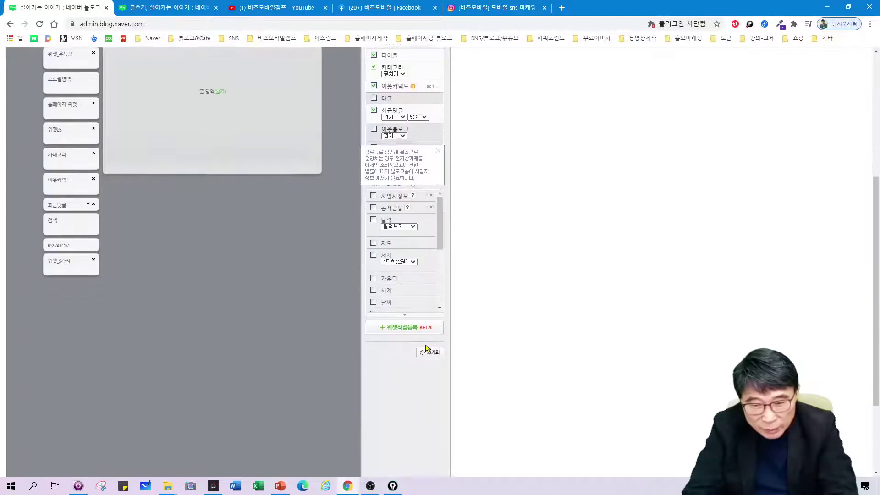
{"action": "left_click", "coordinate": [414, 328]}
{"action": "left_click", "coordinate": [357, 243]}
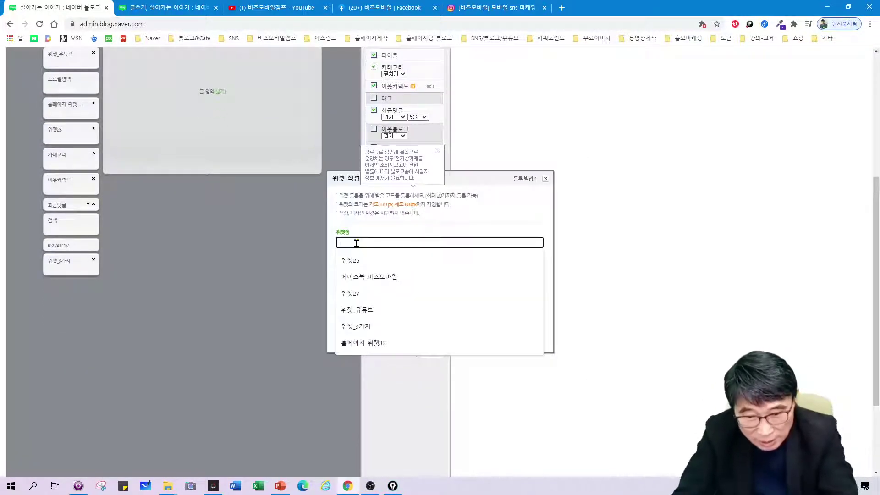
{"action": "left_click", "coordinate": [372, 326]}
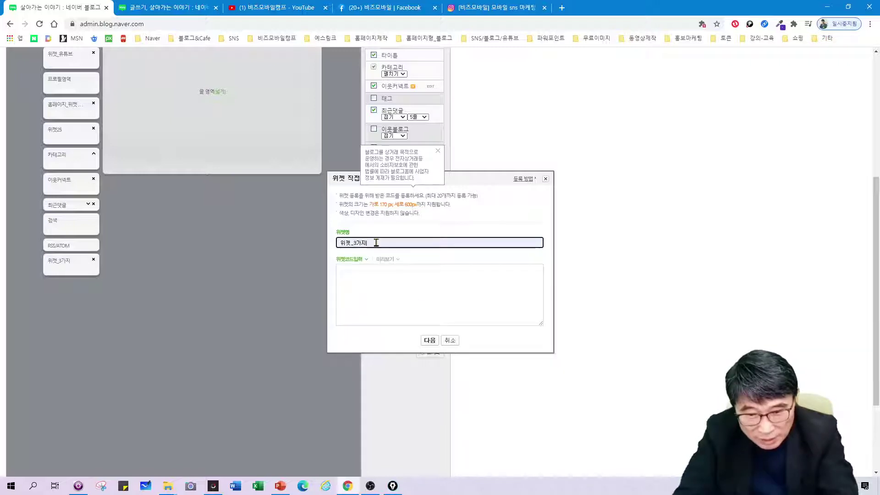
{"action": "type", "text": "_35"}
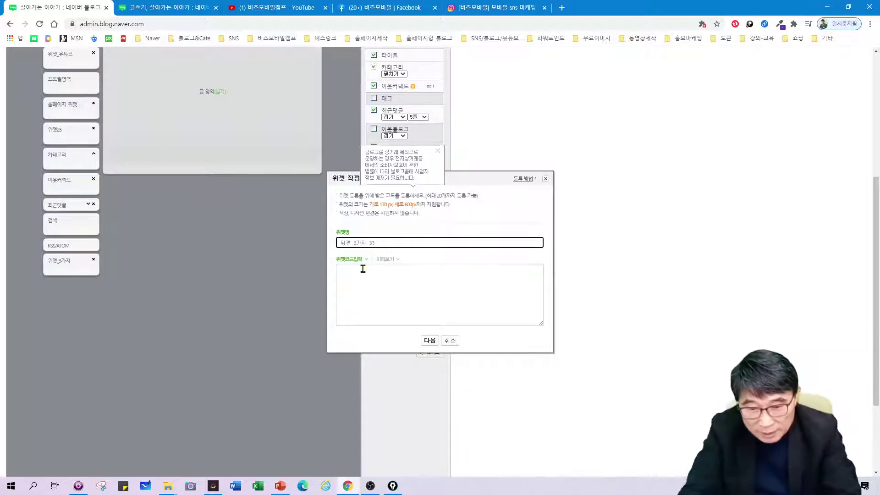
Step: Try to preview the widget from the pasted code of the three banners, and clear the widget code
{"action": "left_click", "coordinate": [362, 270]}
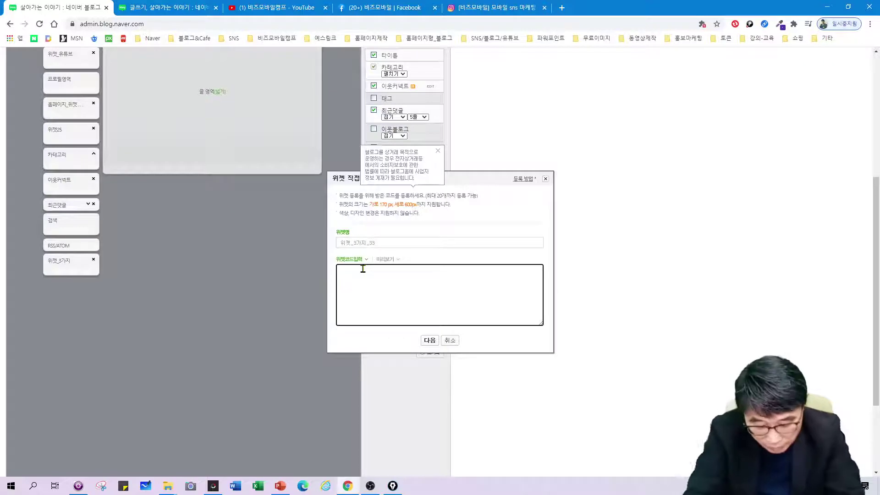
{"action": "key", "text": "ctrl+v"}
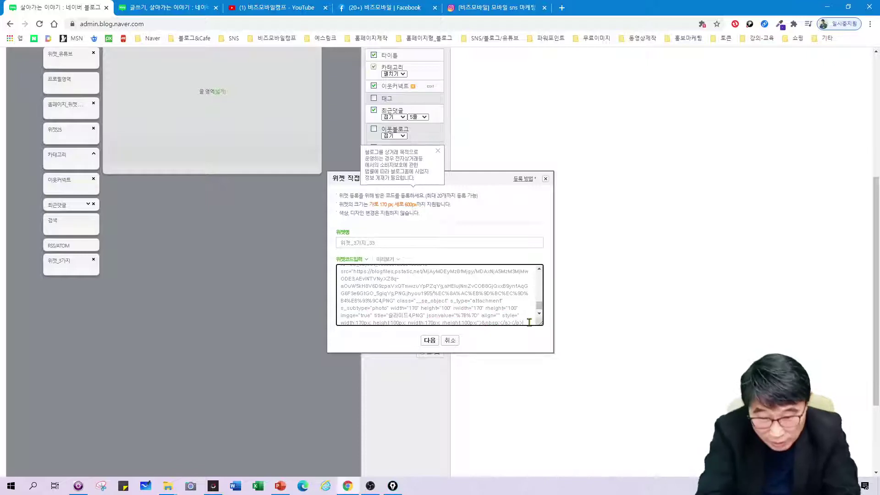
{"action": "left_click", "coordinate": [386, 260]}
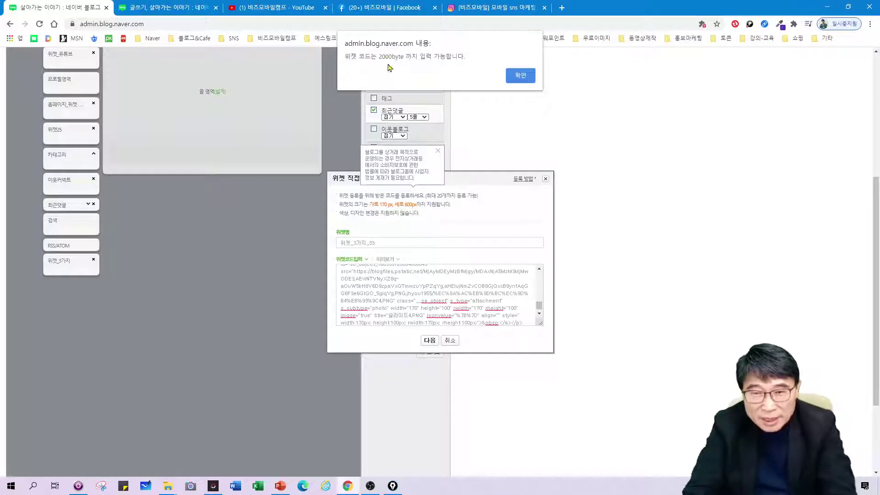
{"action": "left_click", "coordinate": [521, 75]}
{"action": "left_click_drag", "start_coordinate": [400, 323], "coordinate": [327, 256]}
{"action": "key", "text": "Delete"}
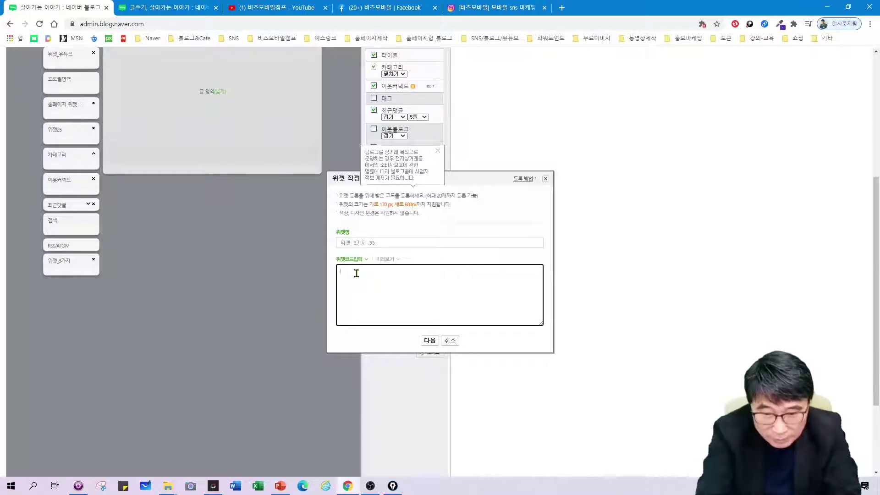
Step: Paste the HTML code of the three linked banners as the widget code, preview it and register the widget
{"action": "key", "text": "ctrl+v"}
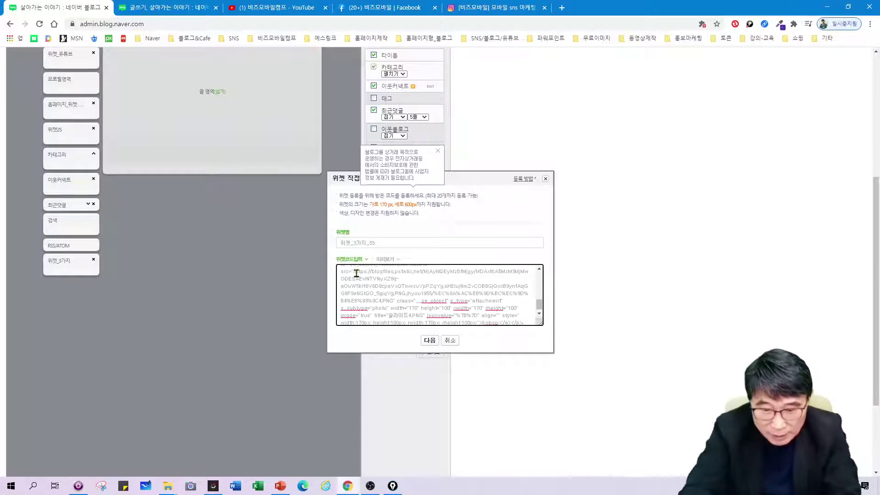
{"action": "left_click", "coordinate": [388, 260]}
{"action": "scroll", "coordinate": [439, 304], "scroll_direction": "down", "scroll_amount": 2}
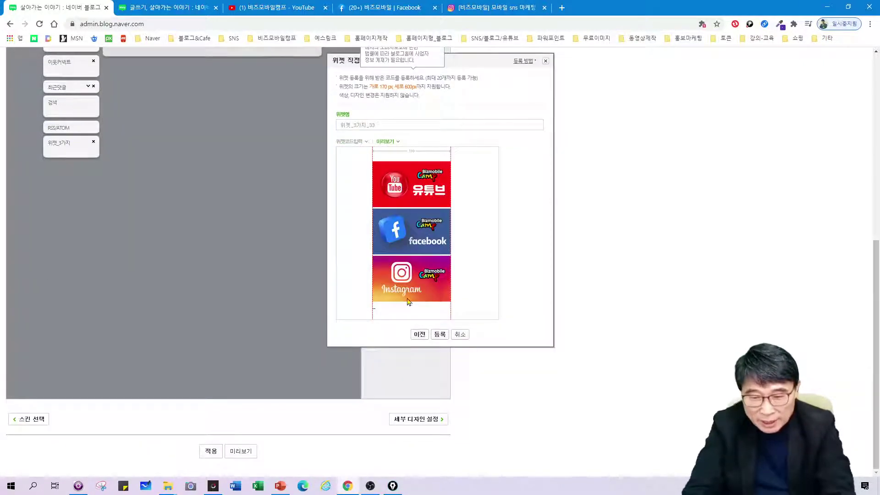
{"action": "left_click", "coordinate": [439, 334]}
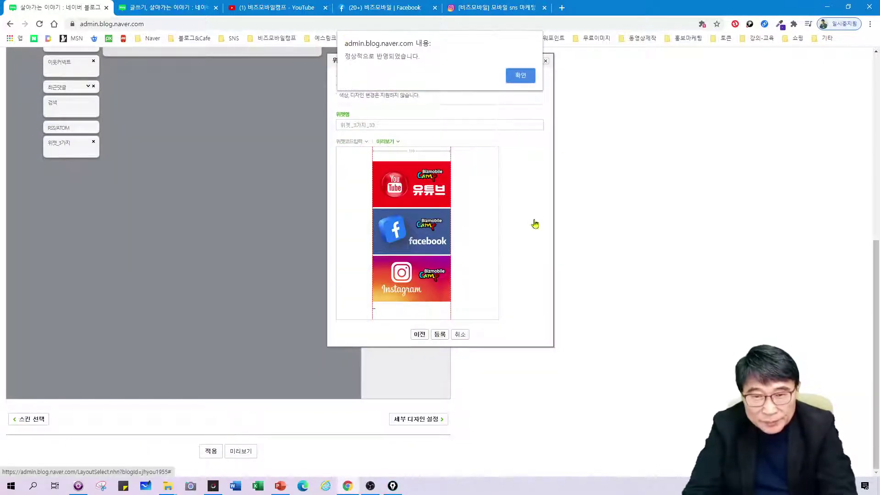
{"action": "left_click", "coordinate": [527, 78]}
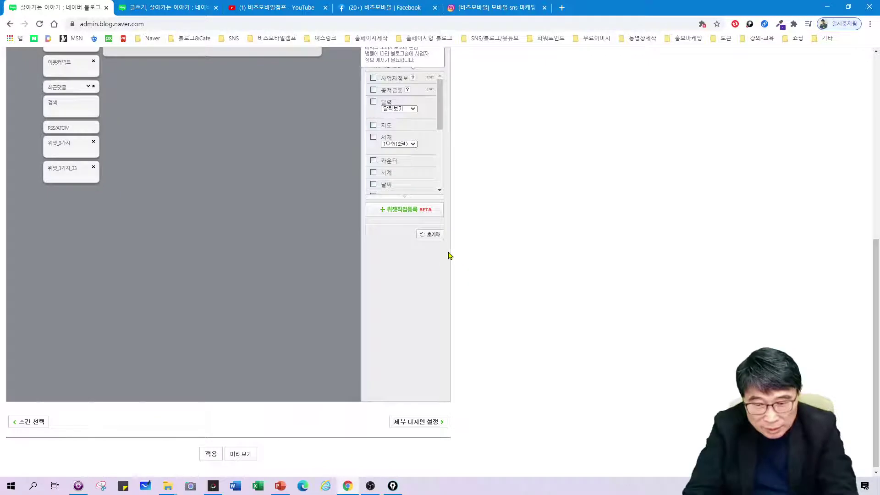
Step: Move the 위젯_3가지_33 widget above 위젯_3가지 in the layout and apply the layout to the blog
{"action": "scroll", "coordinate": [317, 414], "scroll_direction": "down", "scroll_amount": 1}
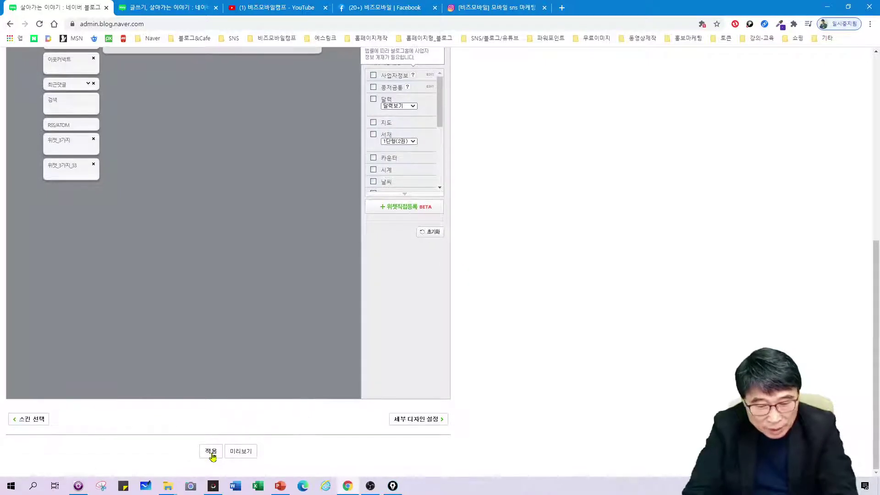
{"action": "left_click_drag", "start_coordinate": [78, 173], "coordinate": [80, 146]}
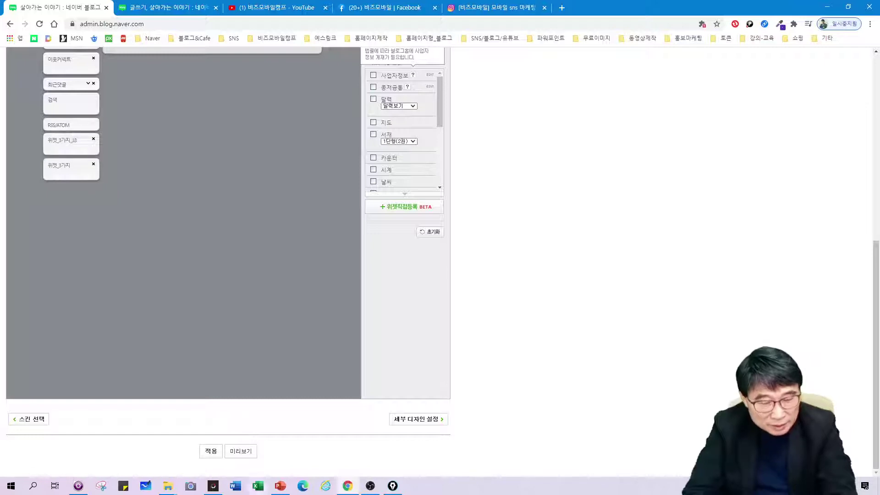
{"action": "left_click", "coordinate": [210, 451]}
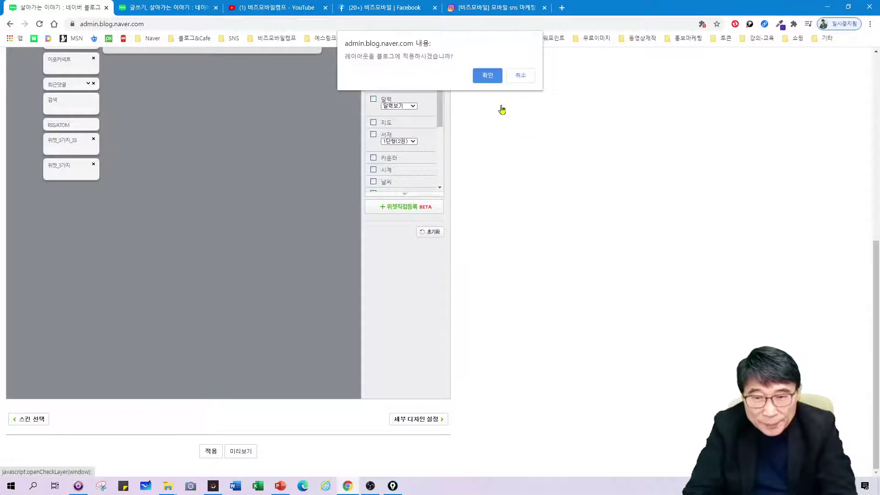
{"action": "left_click", "coordinate": [488, 75]}
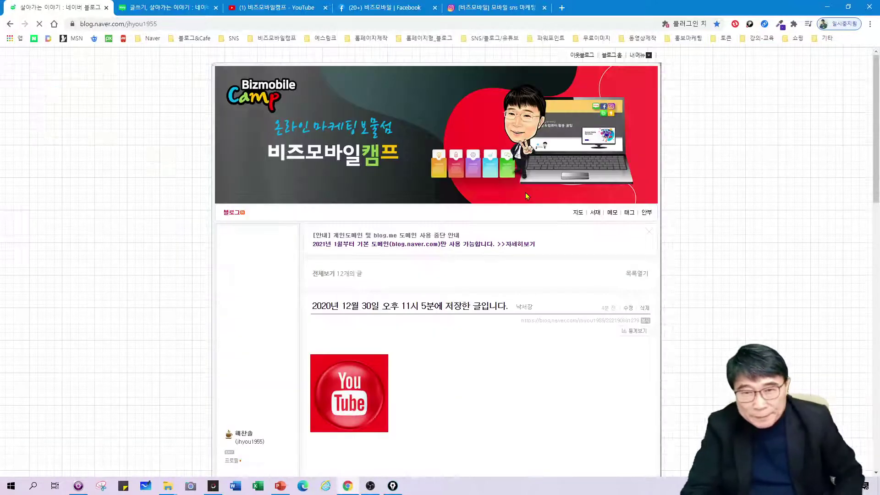
Step: Check the new three-banner widget on the blog by opening its YouTube, Facebook and Instagram links, returning to the blog after each
{"action": "scroll", "coordinate": [278, 310], "scroll_direction": "down", "scroll_amount": 10}
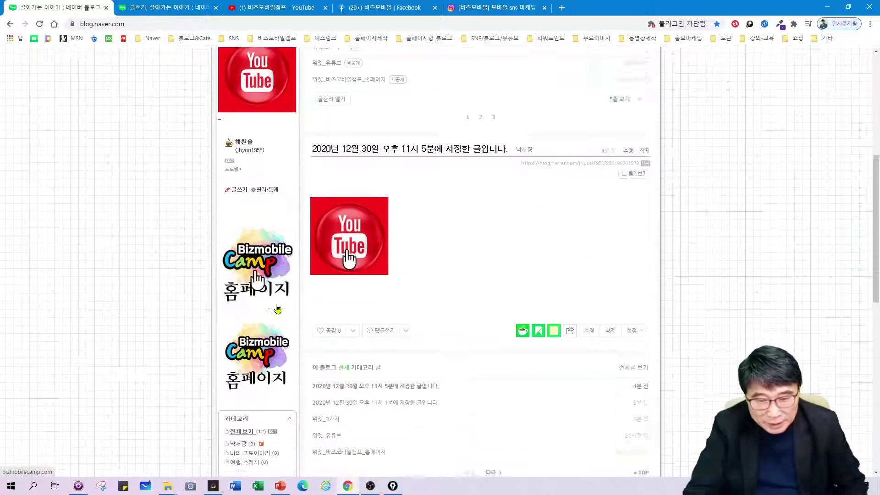
{"action": "scroll", "coordinate": [278, 310], "scroll_direction": "down", "scroll_amount": 3}
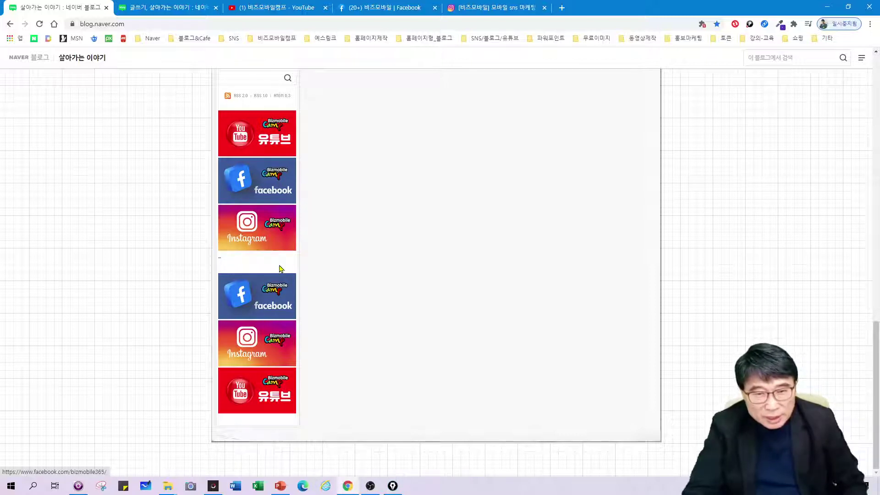
{"action": "left_click", "coordinate": [277, 132]}
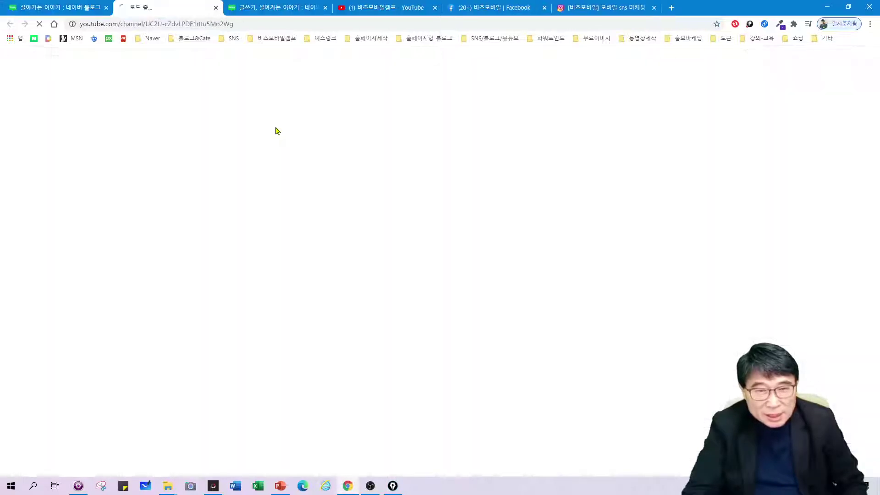
{"action": "left_click", "coordinate": [72, 9]}
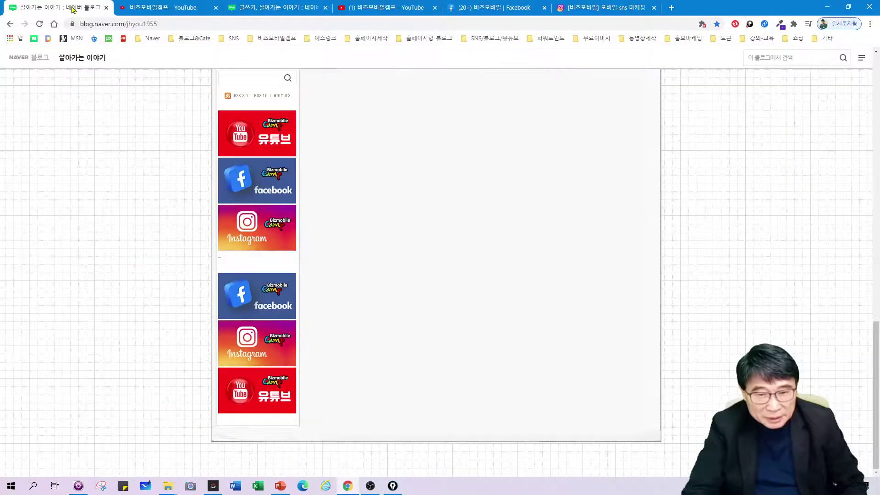
{"action": "left_click", "coordinate": [252, 179]}
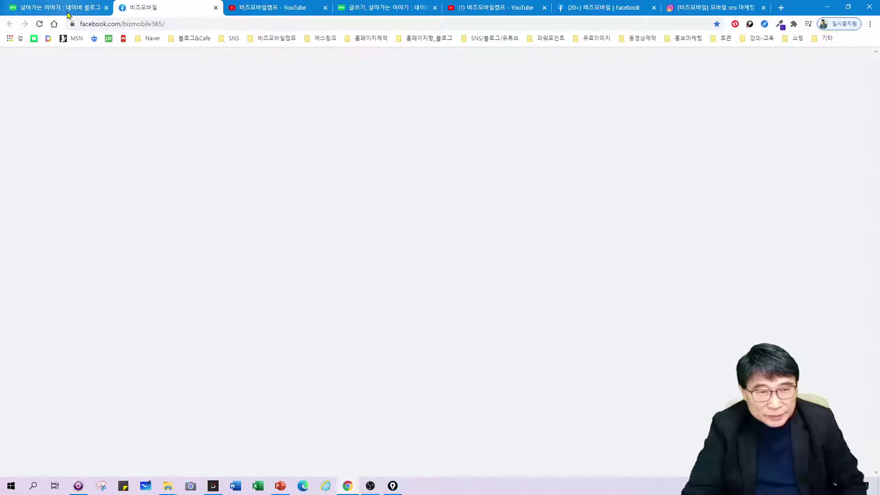
{"action": "left_click", "coordinate": [68, 9]}
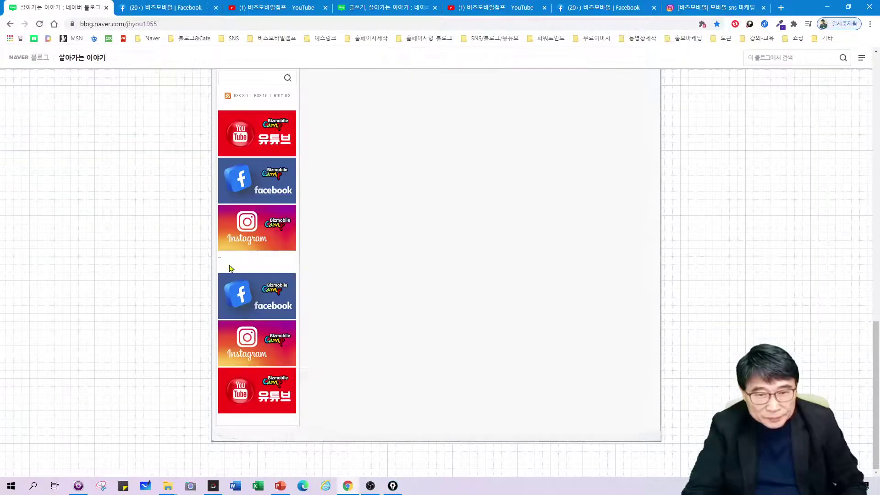
{"action": "left_click", "coordinate": [268, 234]}
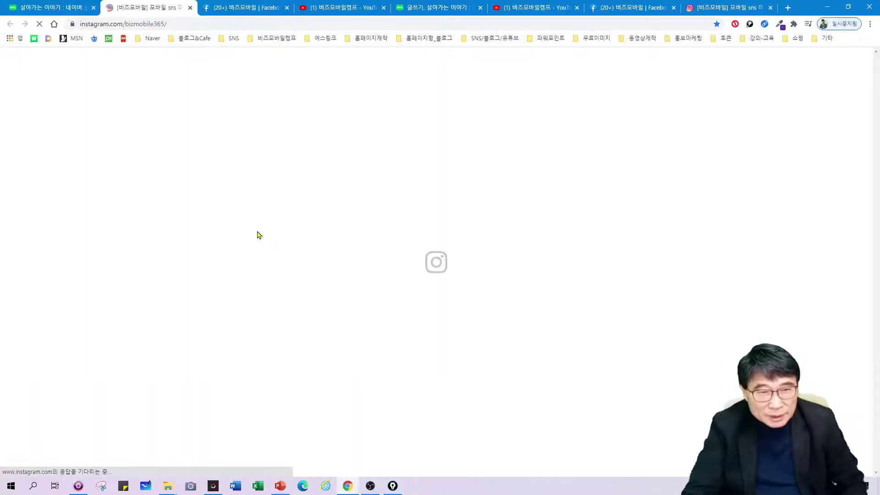
{"action": "left_click", "coordinate": [72, 10]}
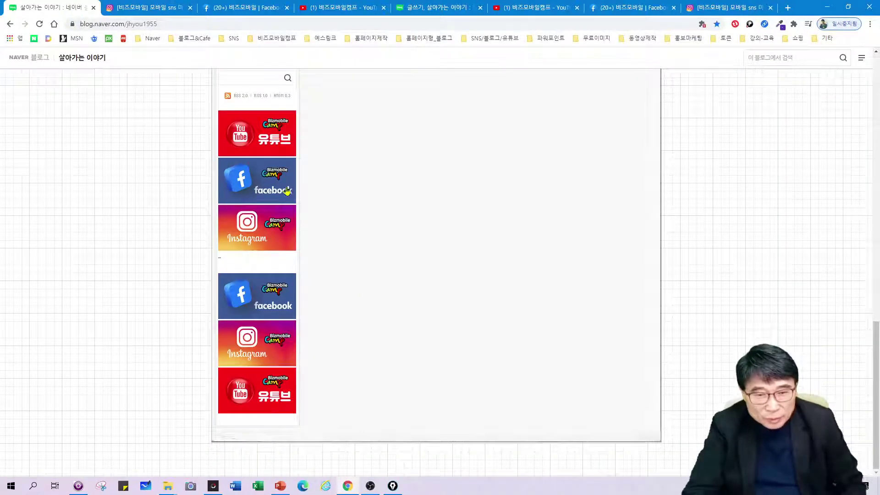
{"action": "scroll", "coordinate": [275, 293], "scroll_direction": "up", "scroll_amount": 3}
{"action": "scroll", "coordinate": [279, 295], "scroll_direction": "up", "scroll_amount": 3}
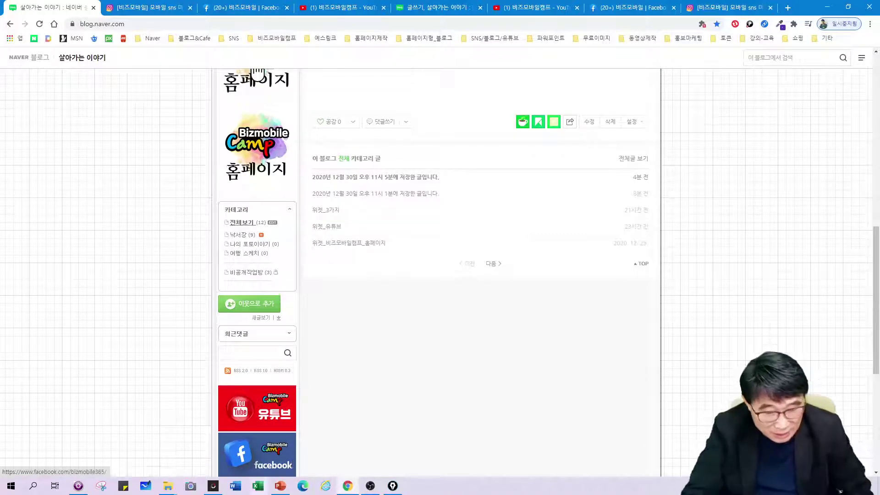
Step: Switch to the 3.블로그마케팅 presentation in PowerPoint and view slides 71, 60 and 64
{"action": "mouse_move", "coordinate": [277, 490]}
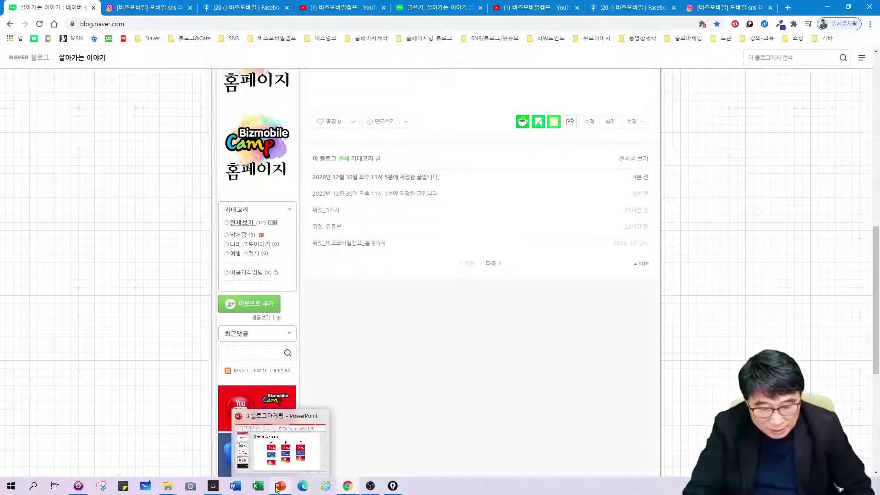
{"action": "left_click", "coordinate": [277, 473]}
{"action": "left_click", "coordinate": [65, 420]}
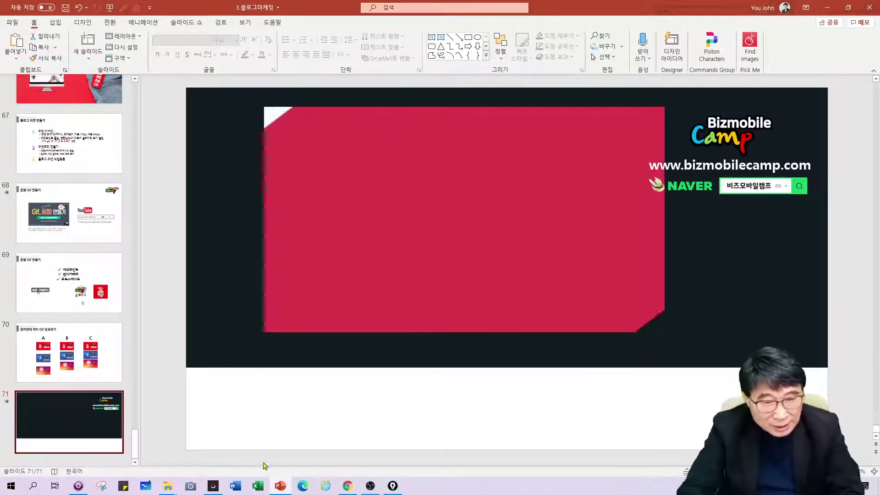
{"action": "scroll", "coordinate": [83, 270], "scroll_direction": "up", "scroll_amount": 5}
{"action": "scroll", "coordinate": [84, 270], "scroll_direction": "up", "scroll_amount": 3}
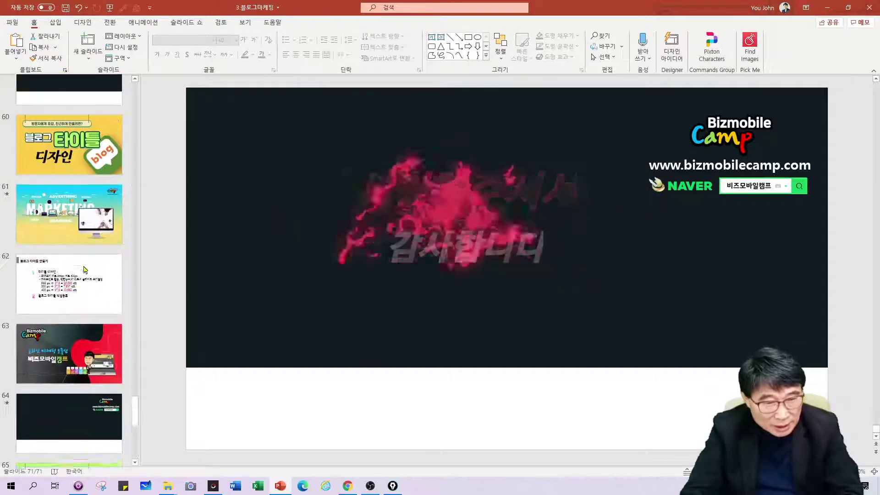
{"action": "left_click", "coordinate": [95, 183]}
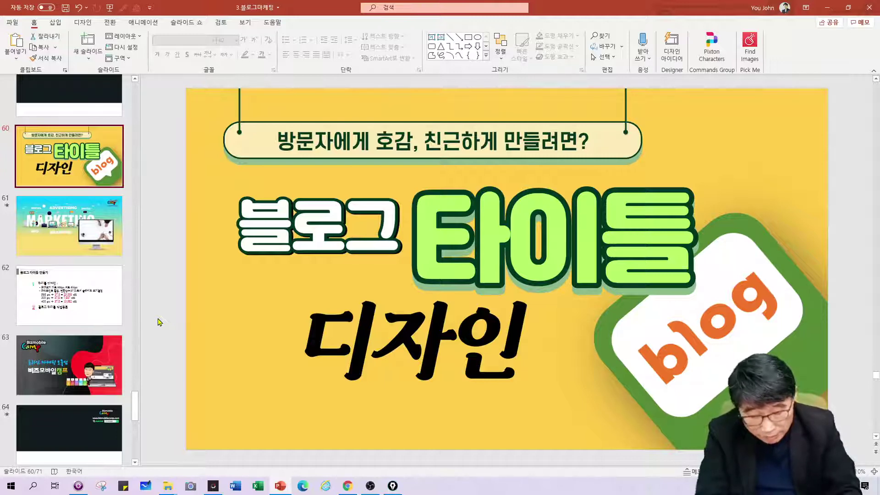
{"action": "left_click", "coordinate": [81, 429]}
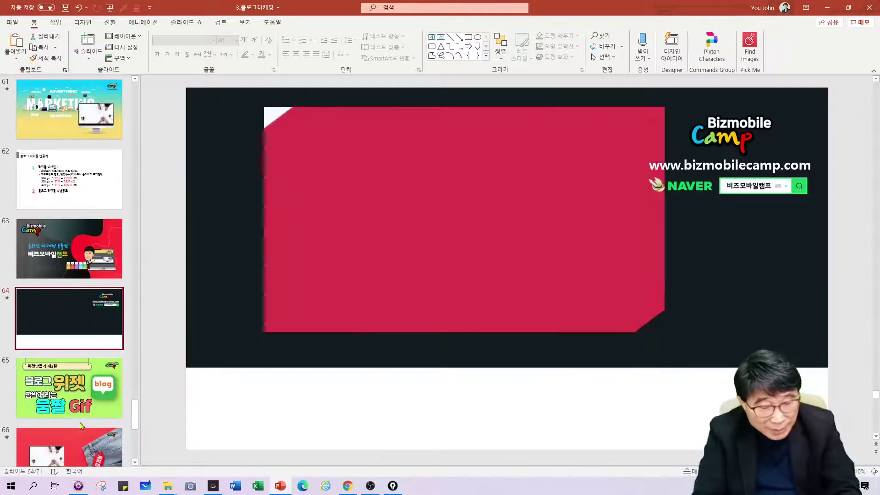